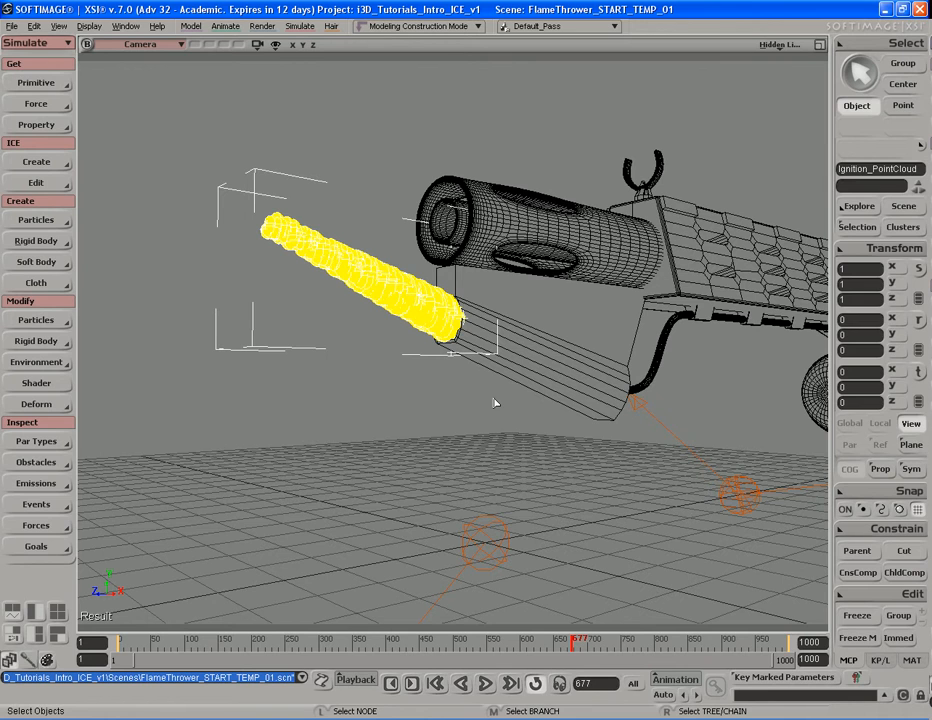
# - Assign a new ICE Particle Volume material to the Ignition_PointCloud object
pyautogui.click(362, 278)
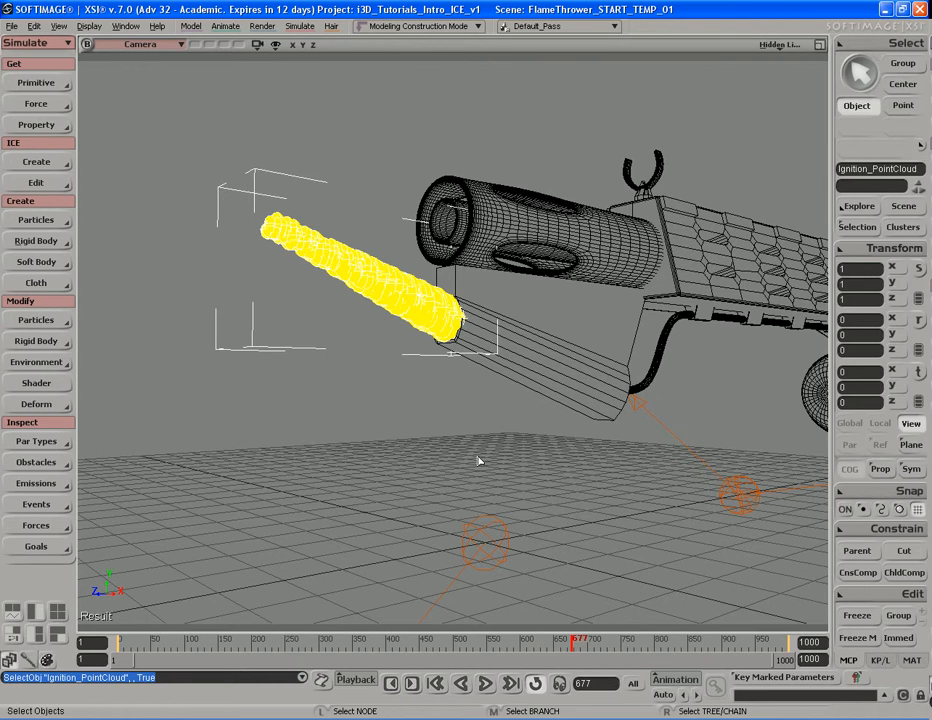
pyautogui.press('7')
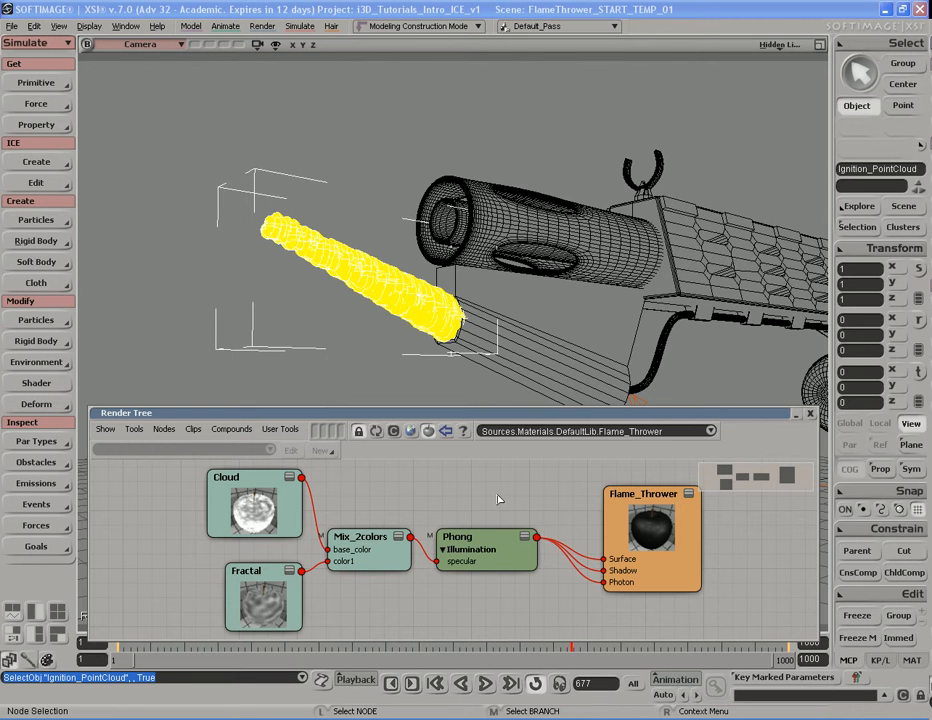
pyautogui.press('7')
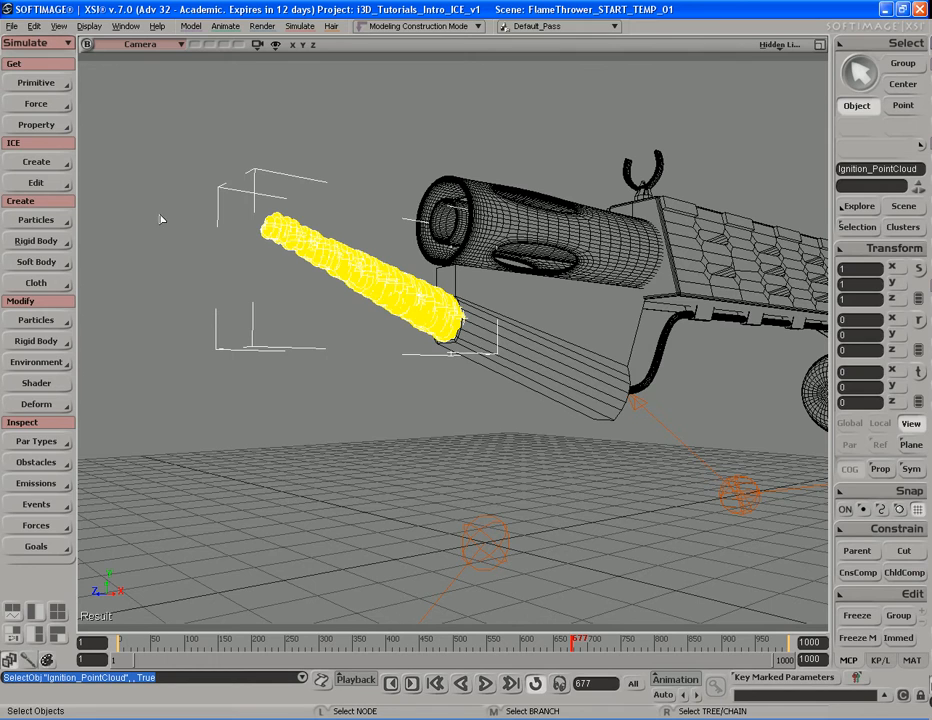
pyautogui.press('1')
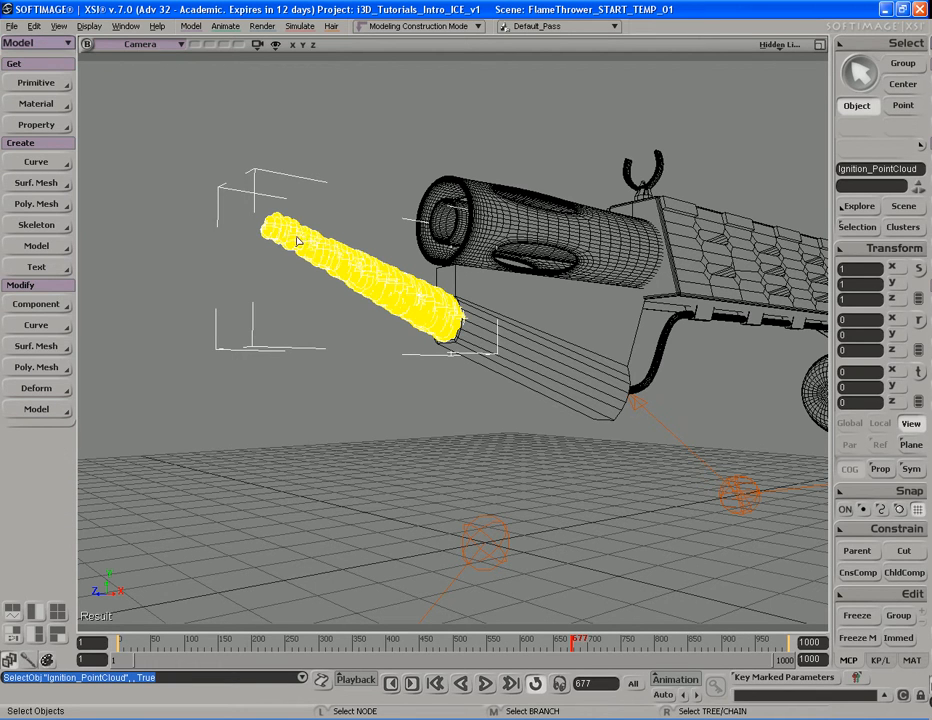
pyautogui.click(58, 113)
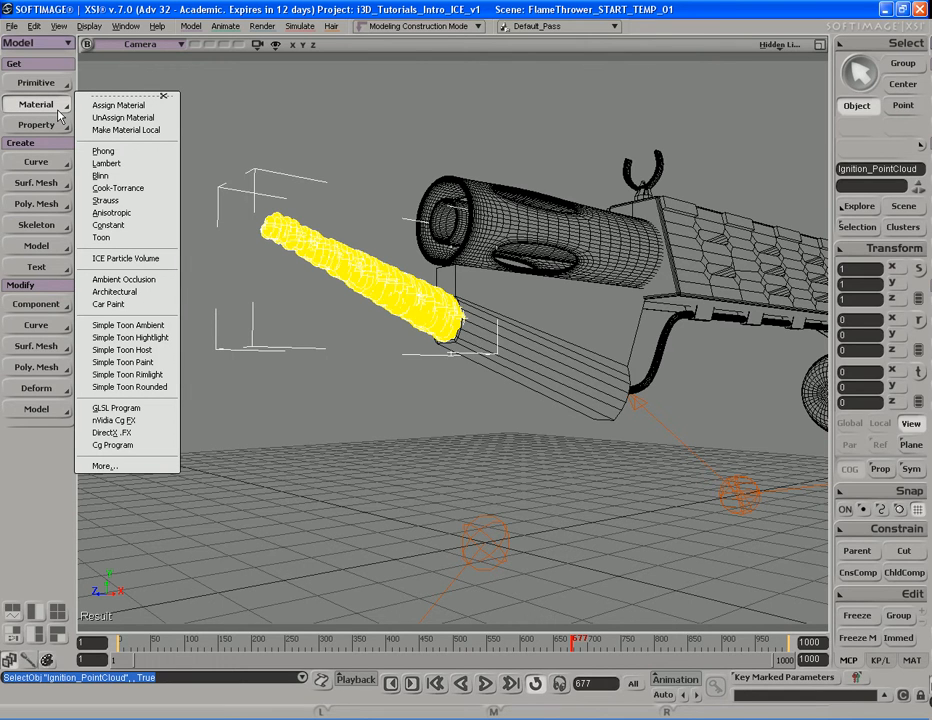
pyautogui.click(128, 259)
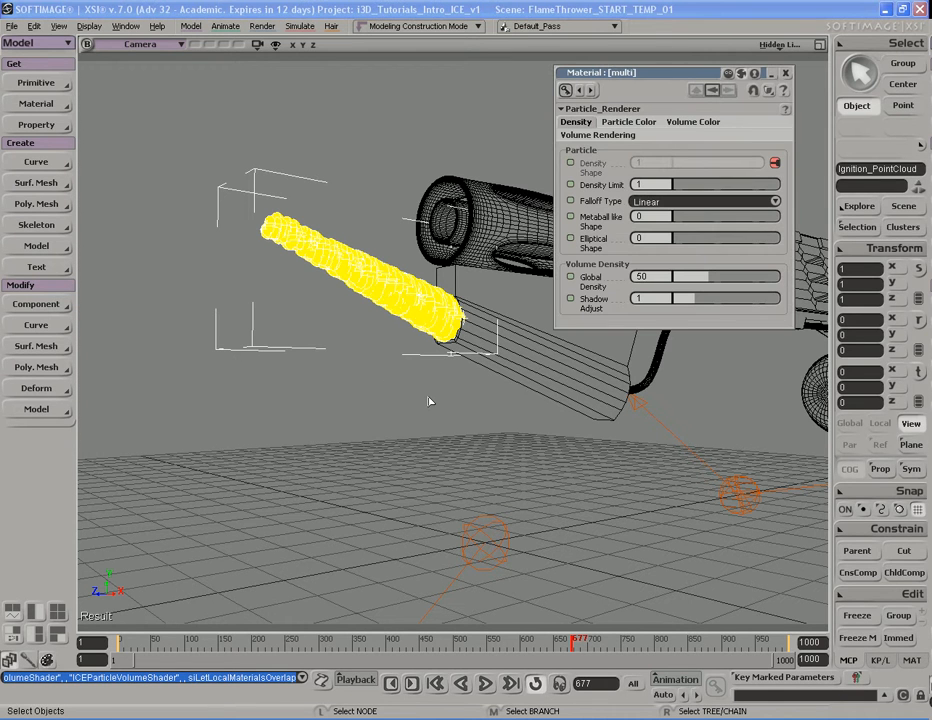
pyautogui.click(786, 73)
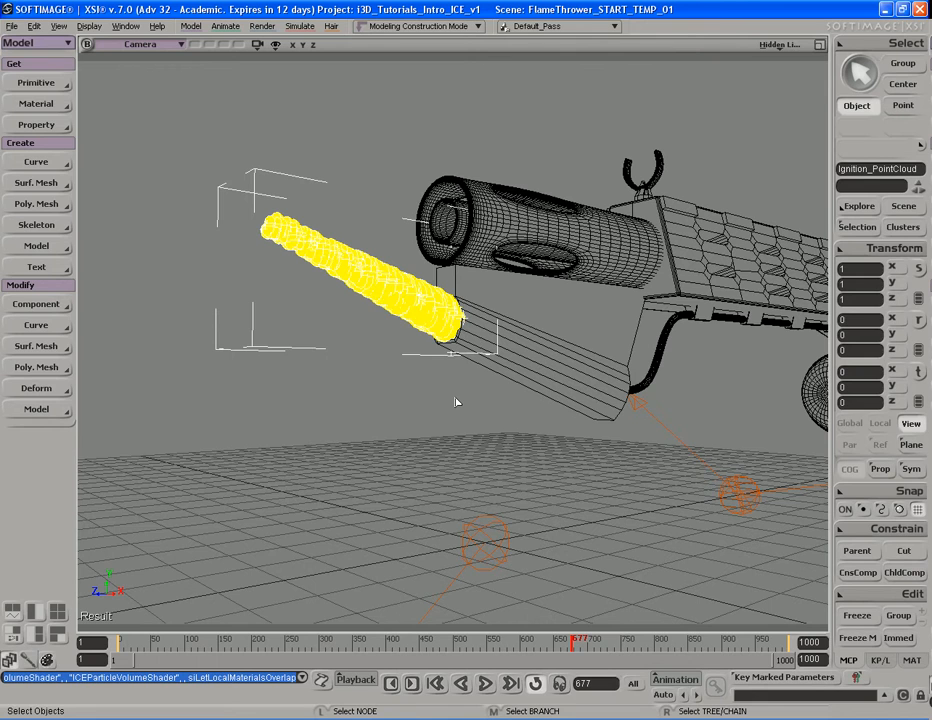
# - Open the point cloud's render tree and rename its material node as Ignition Torch
pyautogui.press('7')
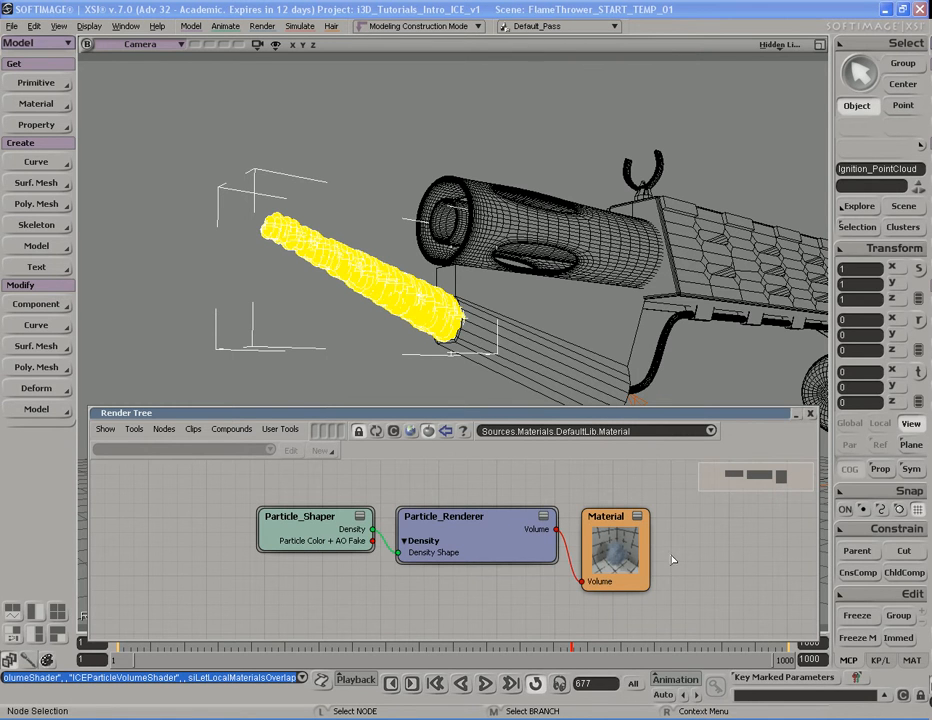
pyautogui.click(617, 540)
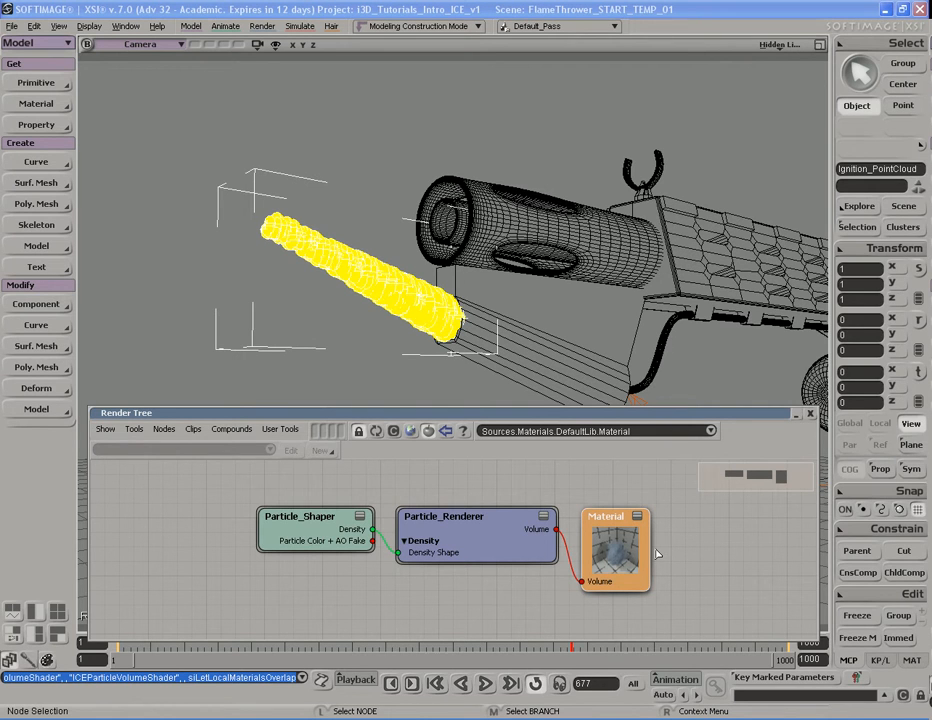
pyautogui.press('F2')
pyautogui.write('Ignitio')
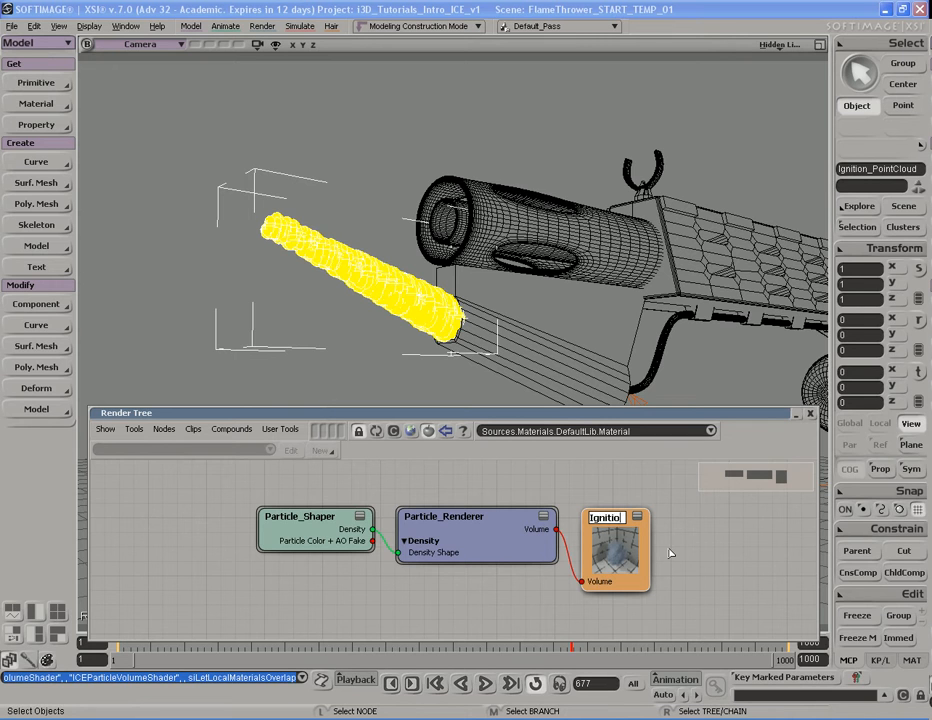
pyautogui.write('n Torch')
pyautogui.press('Return')
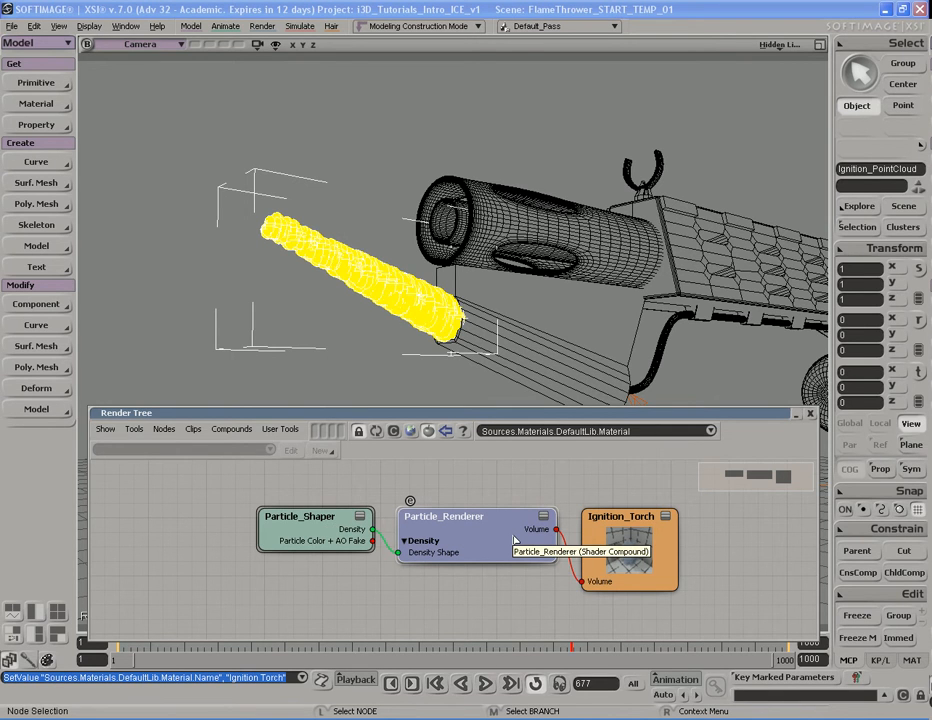
# - Disconnect the volume input of Ignition_Torch and delete the Particle_Shaper and Particle_Renderer nodes
pyautogui.moveTo(581, 581); pyautogui.dragTo(545, 579)
pyautogui.click(476, 590)
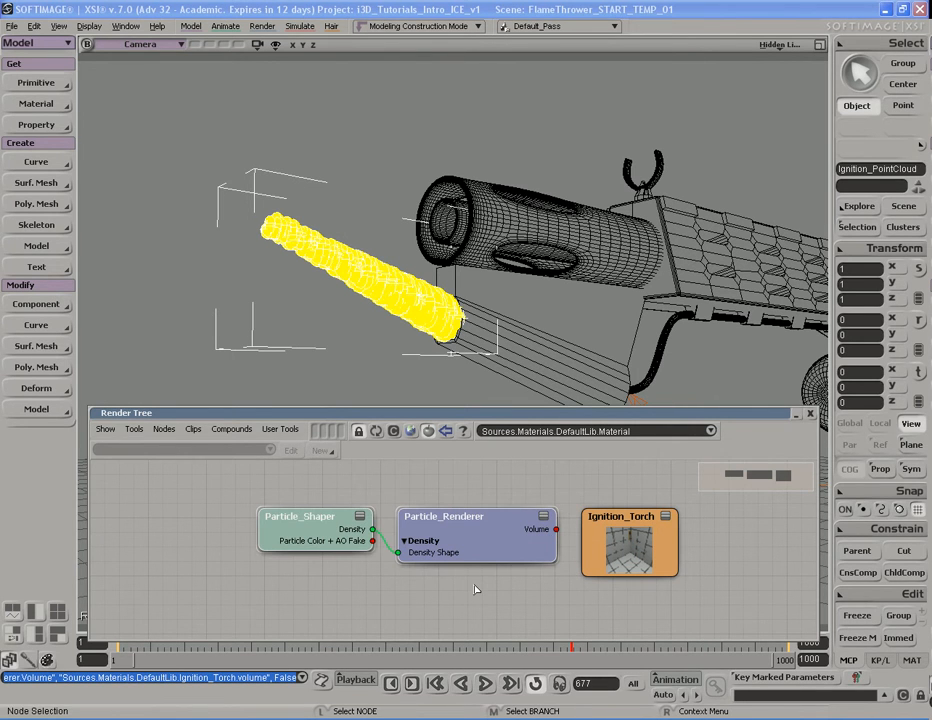
pyautogui.press('Delete')
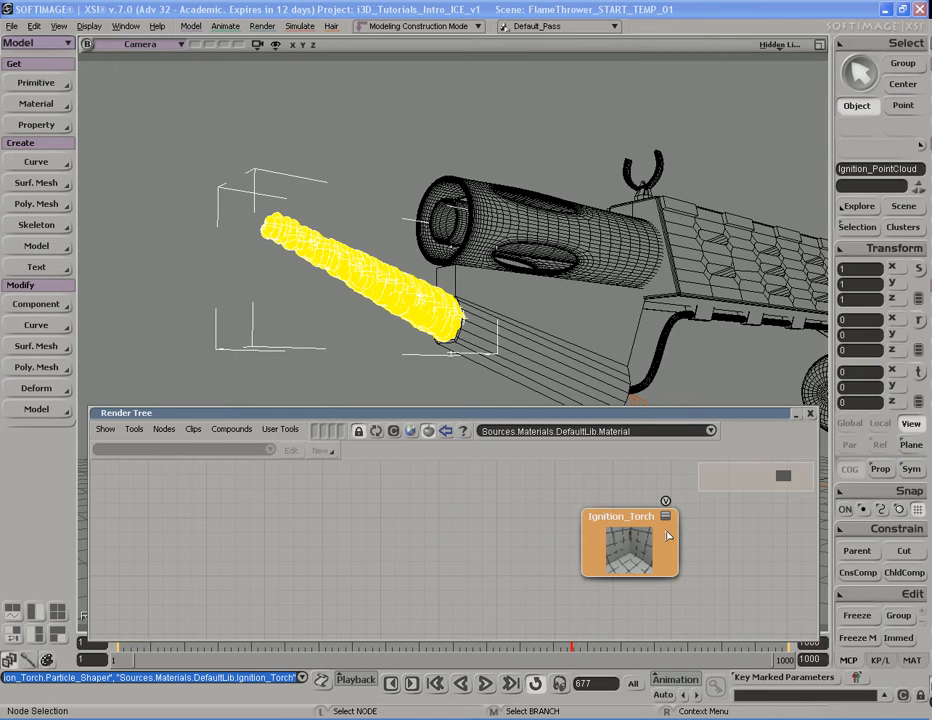
# - Preview the far end of the particle stream in a render region, with no shaders connected to the material
pyautogui.press('q')
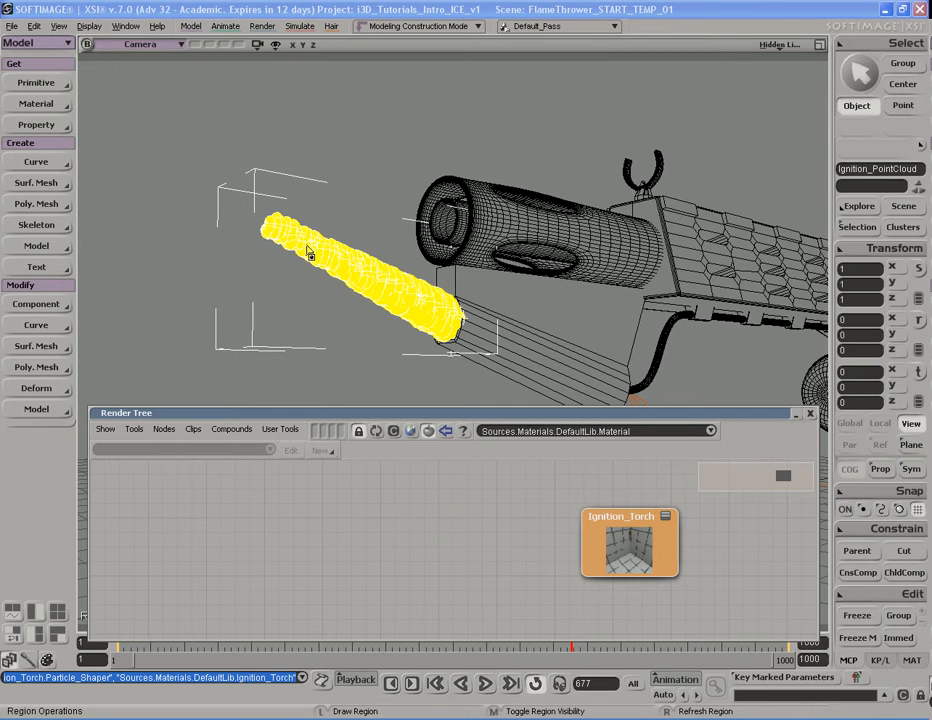
pyautogui.moveTo(248, 181); pyautogui.dragTo(381, 306)
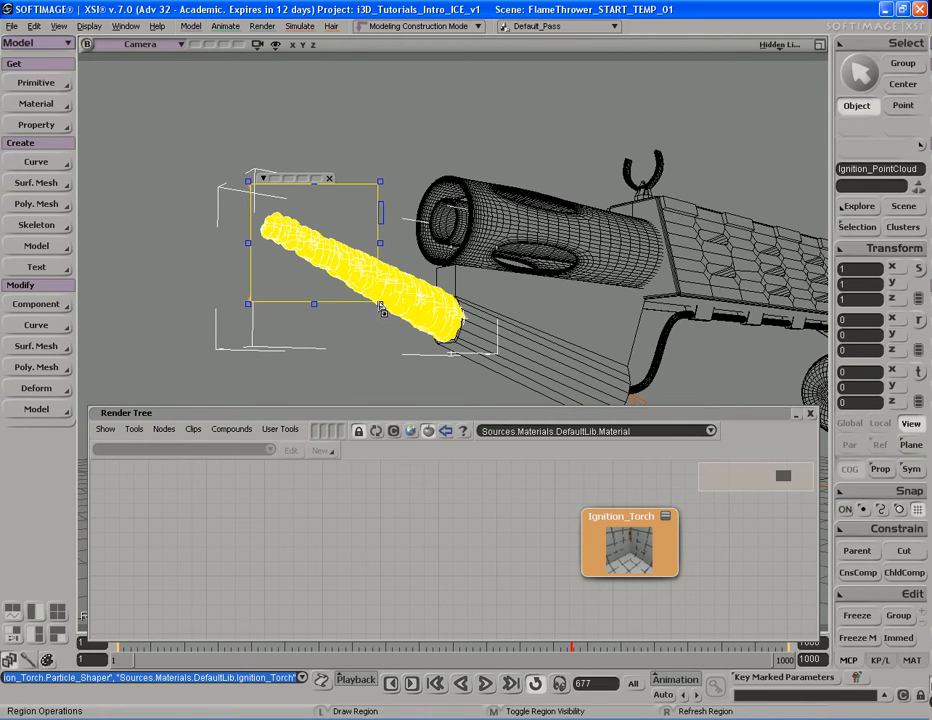
pyautogui.press('q')
pyautogui.middleClick(403, 154)
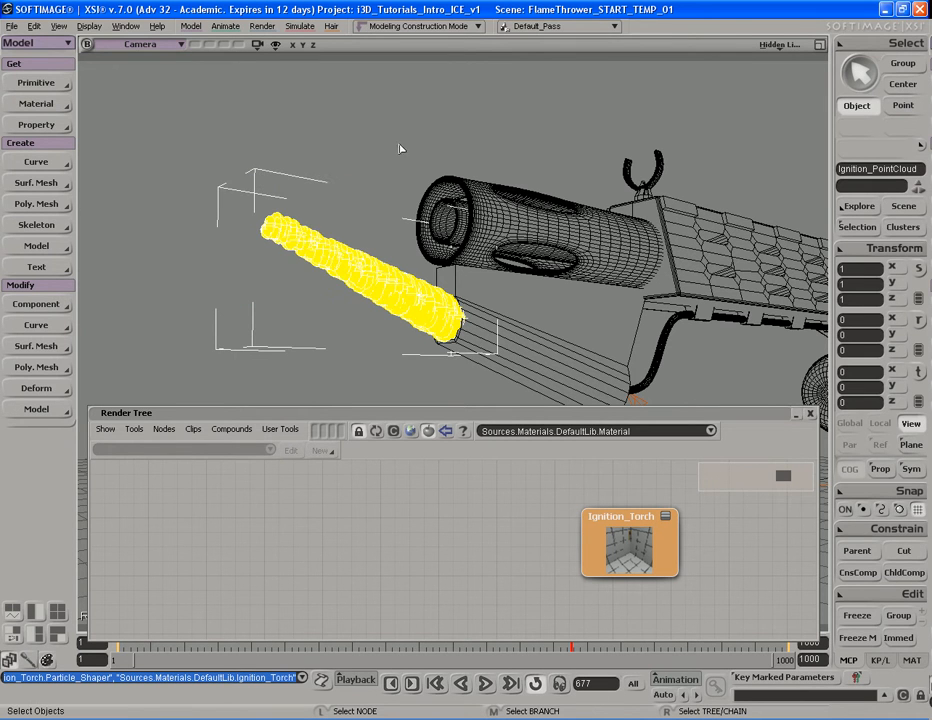
# - Add a Particle Volume node and a Particle Density node to the Ignition_Torch render tree
pyautogui.moveTo(628, 556)
pyautogui.mouseDown()
pyautogui.moveTo(632, 546)
pyautogui.moveTo(613, 551)
pyautogui.mouseUp()
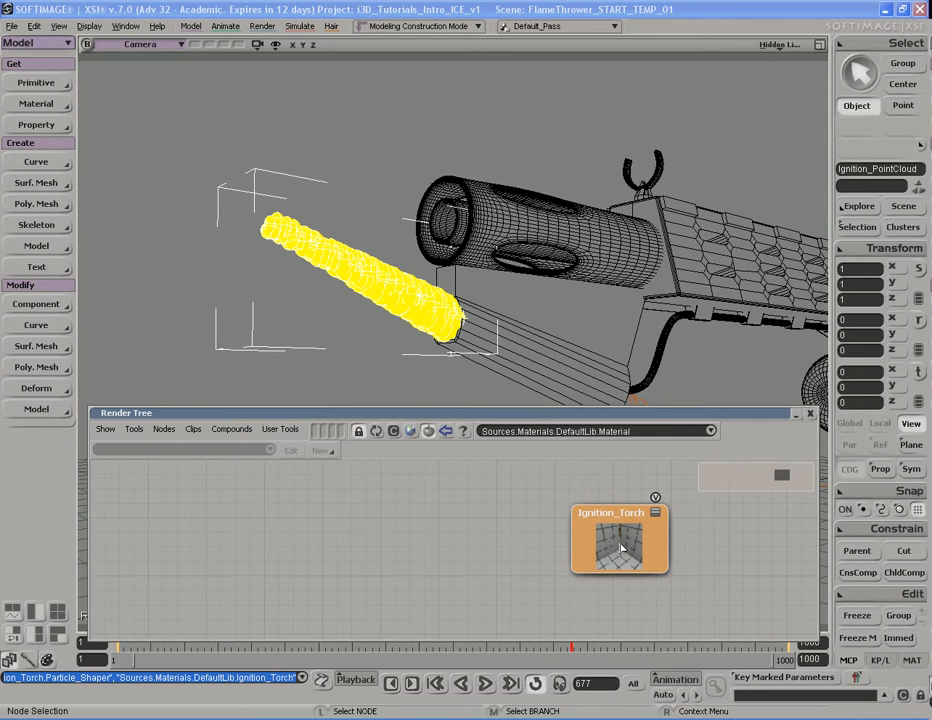
pyautogui.click(411, 432)
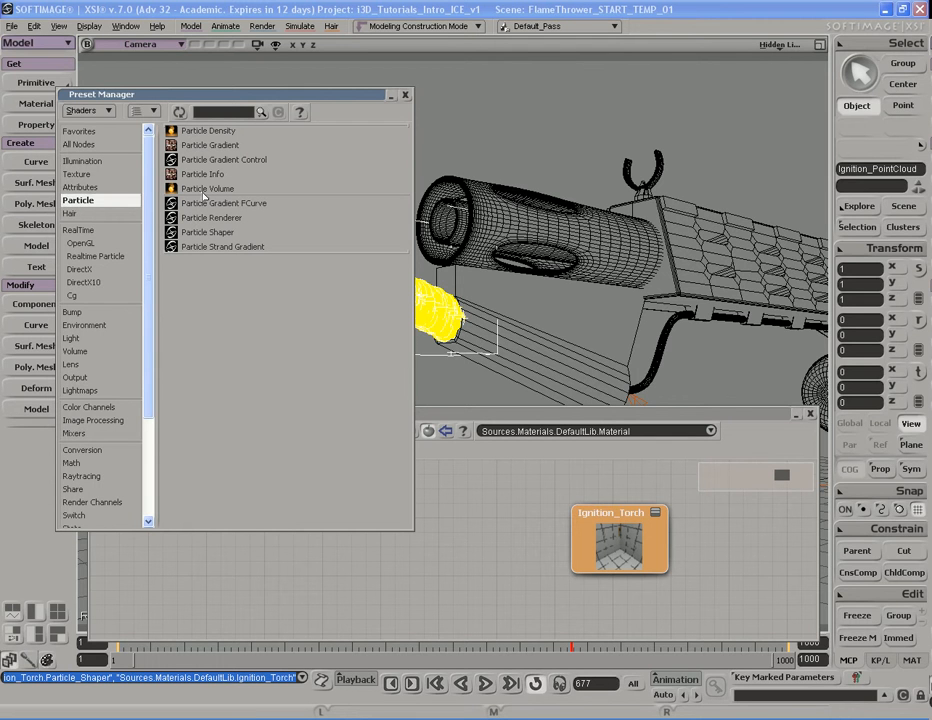
pyautogui.moveTo(211, 191); pyautogui.dragTo(402, 570)
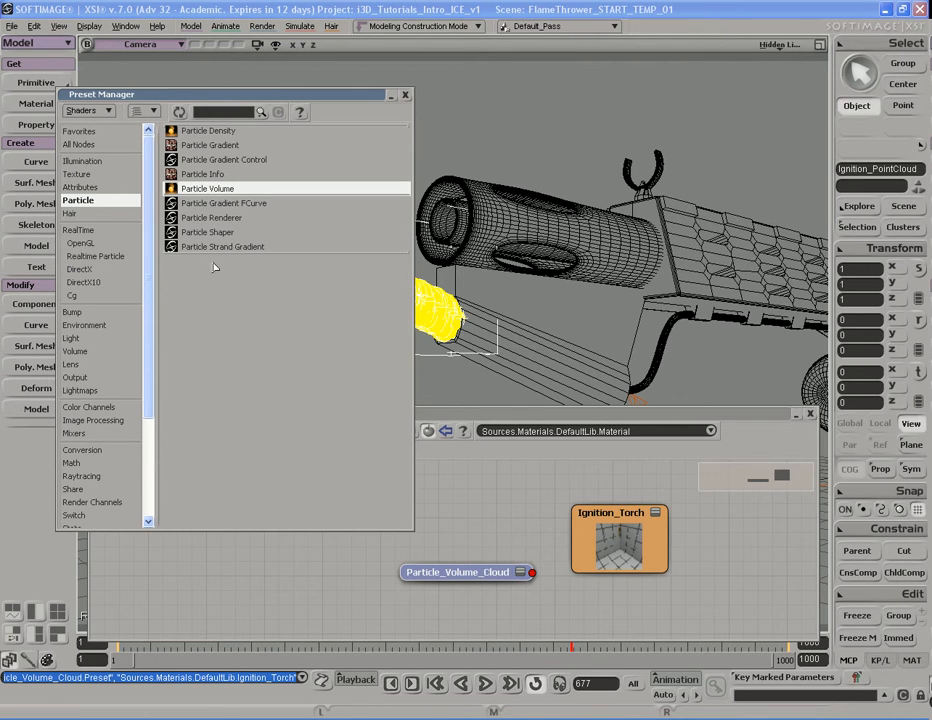
pyautogui.moveTo(208, 131); pyautogui.dragTo(452, 484)
pyautogui.click(406, 95)
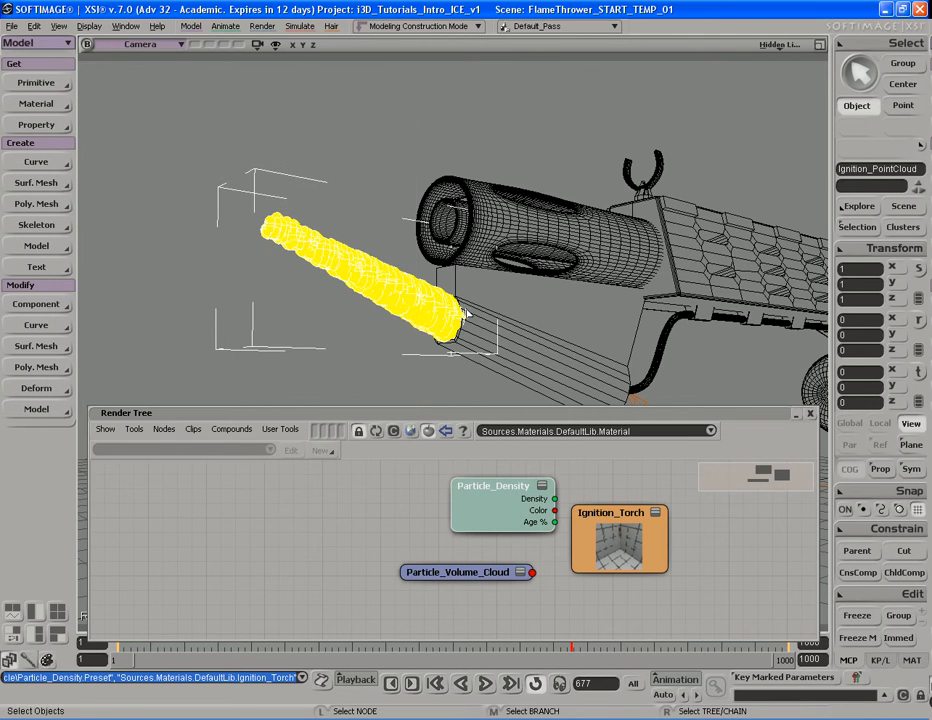
# - Arrange the new nodes and connect Particle_Volume_Cloud to the Volume input of Ignition_Torch
pyautogui.moveTo(492, 521); pyautogui.dragTo(292, 547)
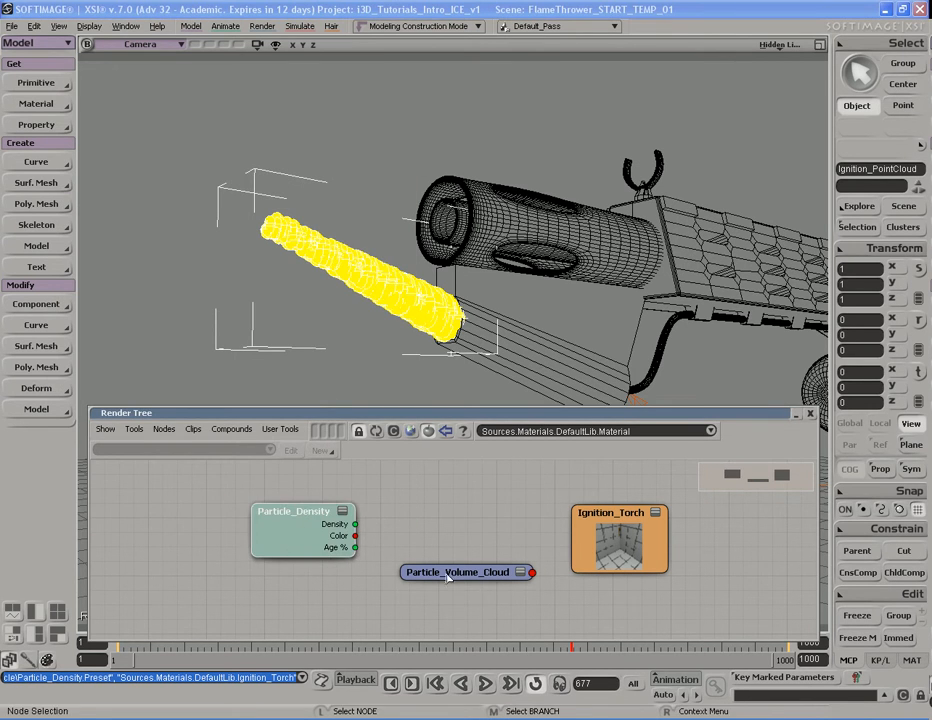
pyautogui.moveTo(449, 576); pyautogui.dragTo(447, 541)
pyautogui.moveTo(531, 538); pyautogui.dragTo(610, 541)
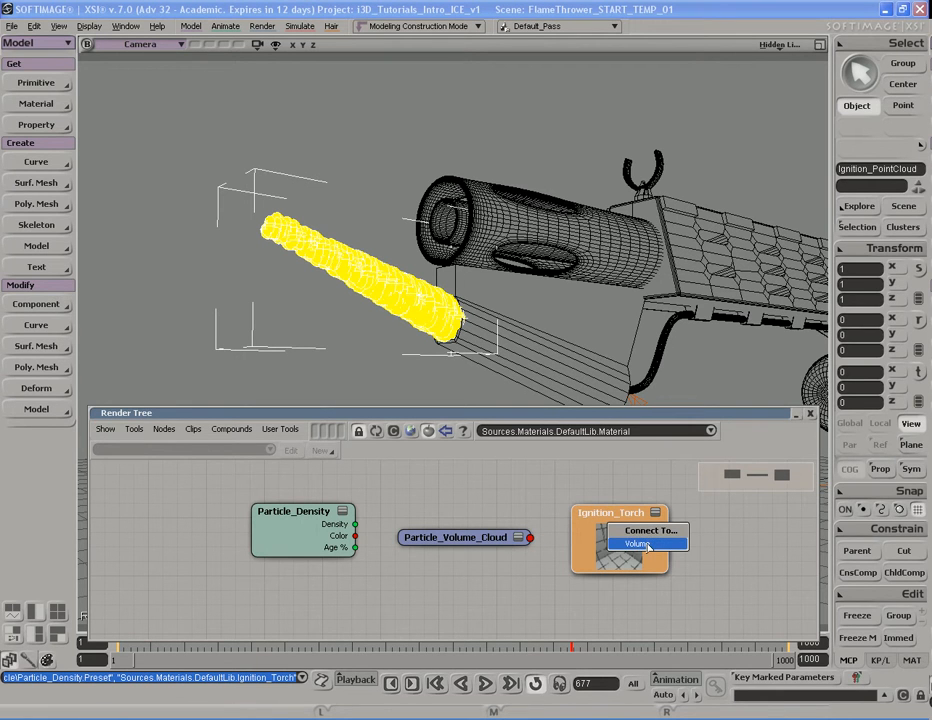
pyautogui.click(648, 545)
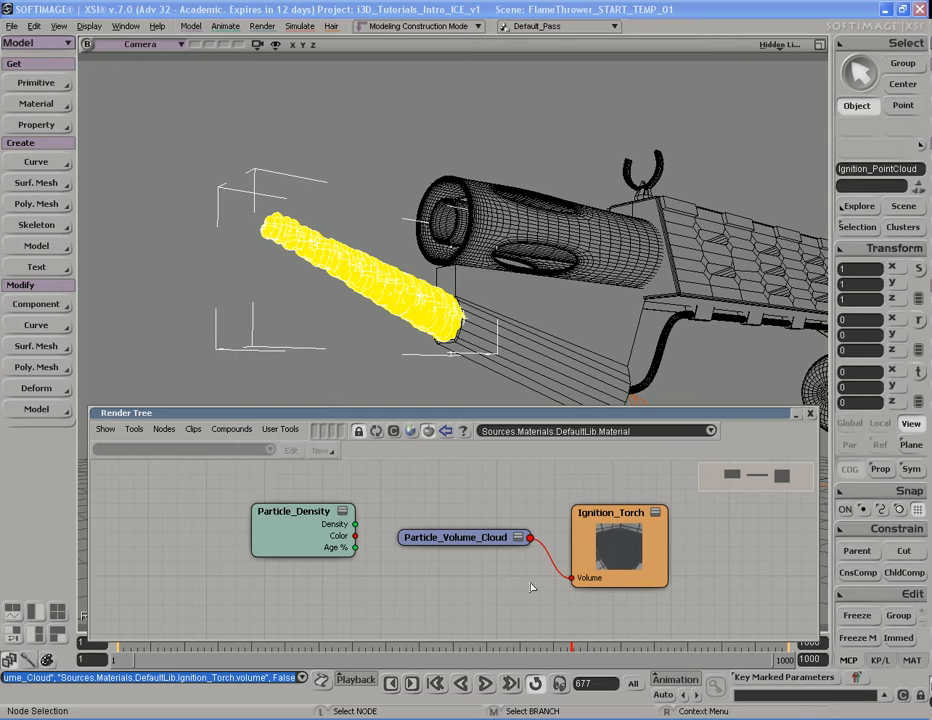
pyautogui.moveTo(466, 543); pyautogui.dragTo(471, 535)
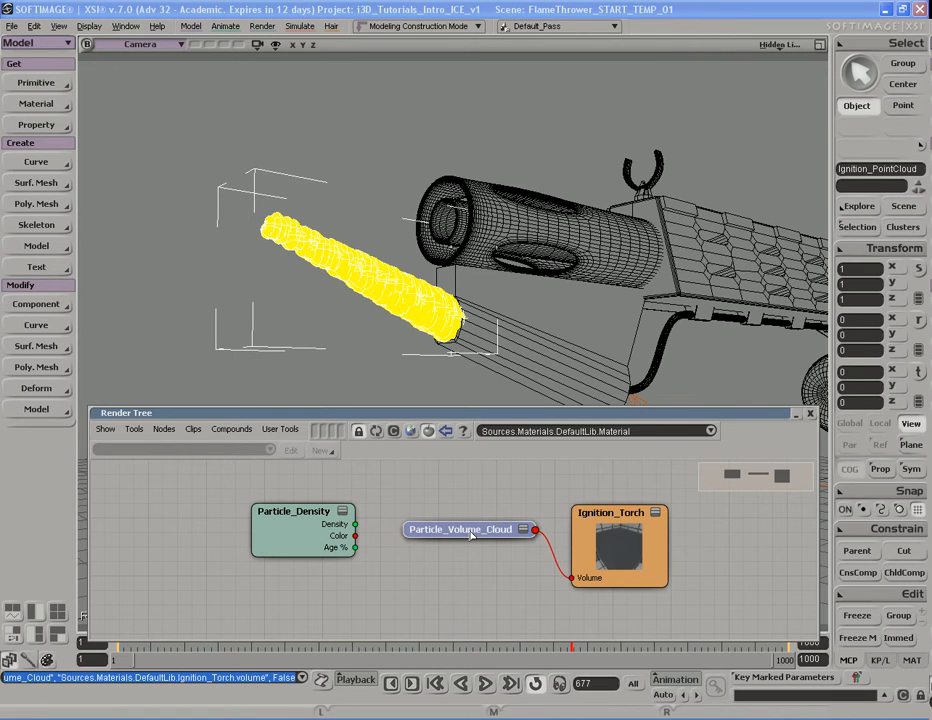
# - Preview the volume cloud shader in a render region around the outer part of the particle stream
pyautogui.press('q')
pyautogui.moveTo(171, 160); pyautogui.dragTo(388, 367)
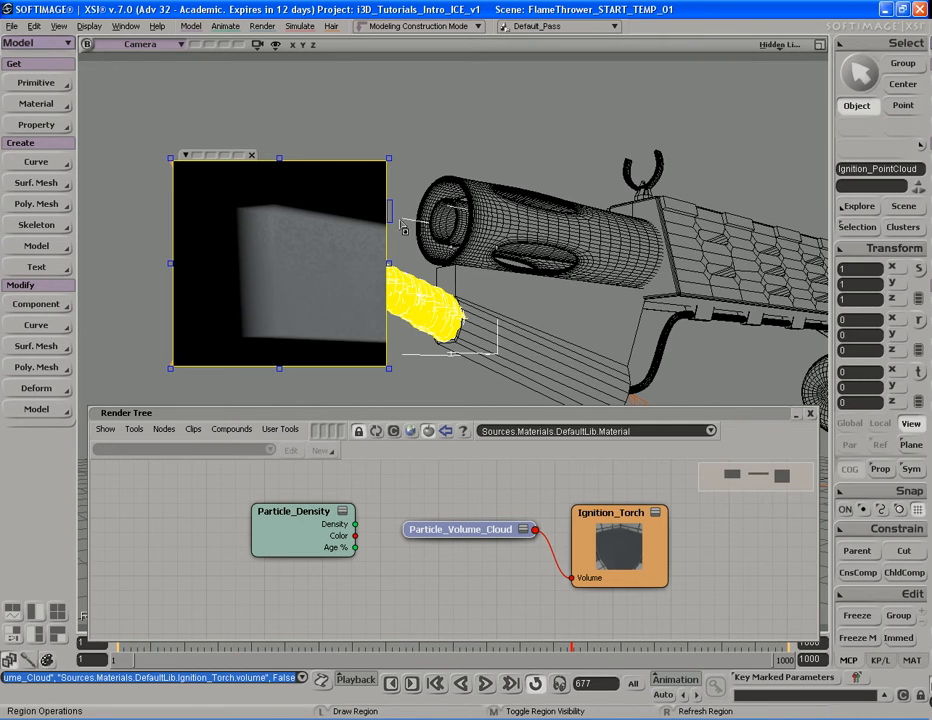
pyautogui.press('q')
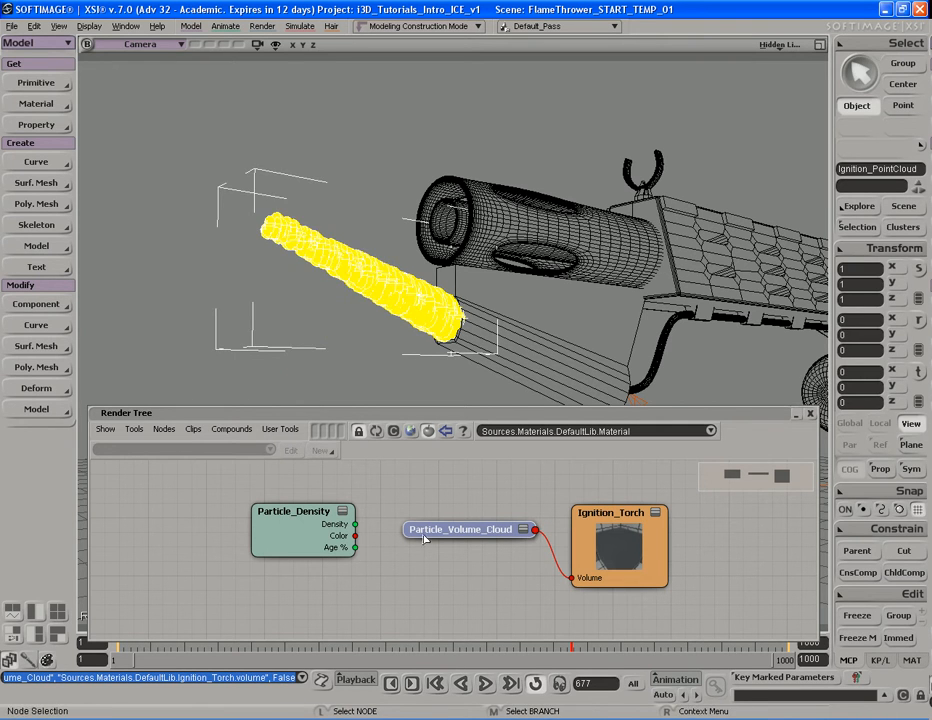
# - Connect the Density output of Particle_Density to the Density input of Particle_Volume_Cloud
pyautogui.moveTo(296, 535); pyautogui.dragTo(263, 533)
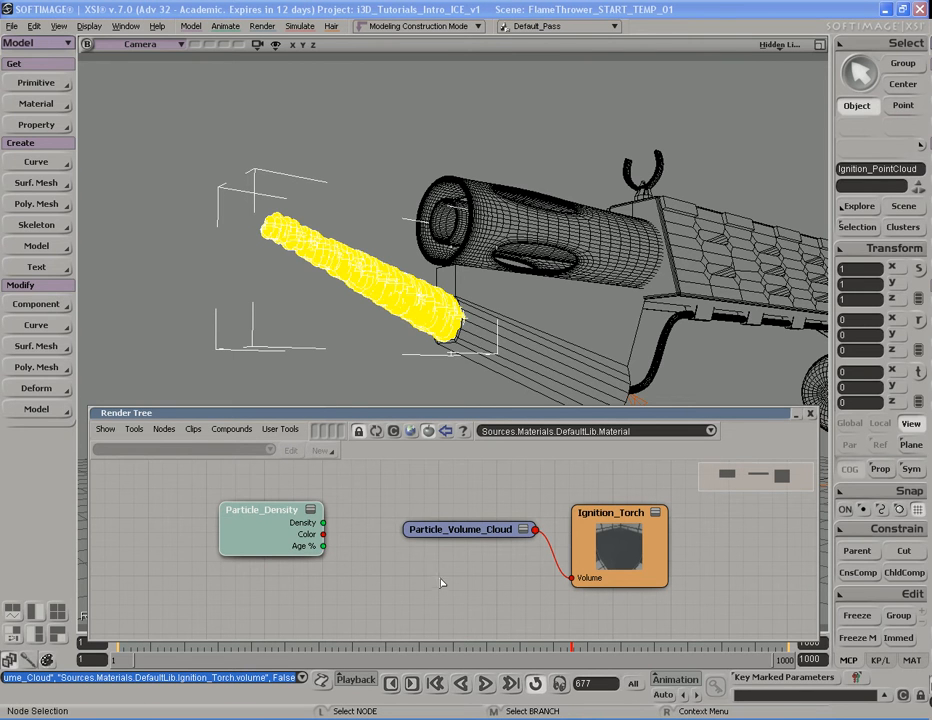
pyautogui.moveTo(264, 535); pyautogui.dragTo(274, 529)
pyautogui.moveTo(333, 518); pyautogui.dragTo(443, 538)
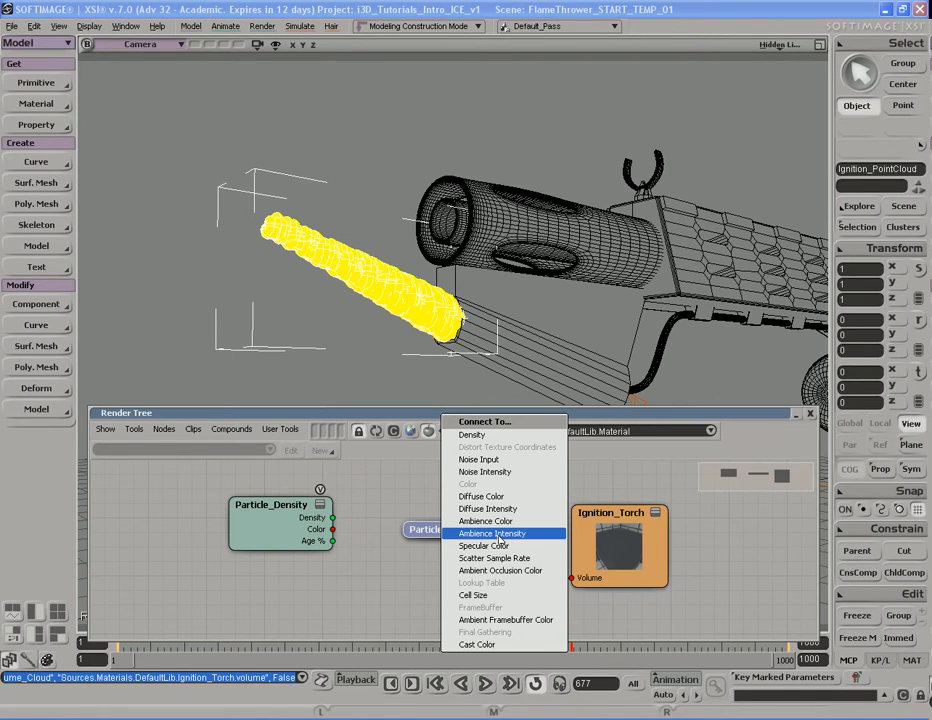
pyautogui.click(478, 437)
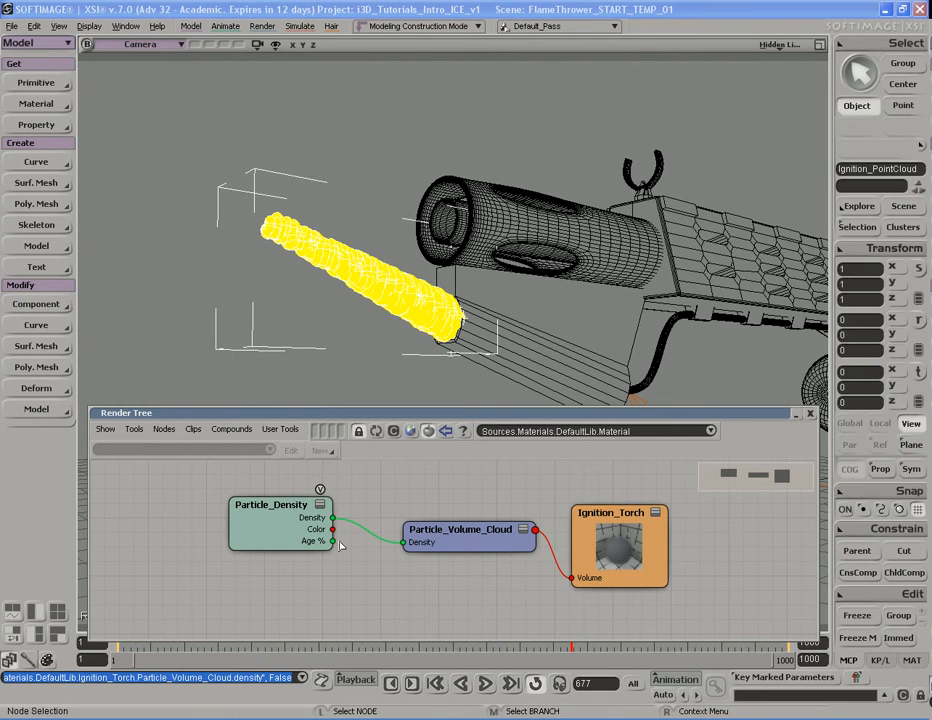
# - Preview the particle stream in a render region with the density connection in place
pyautogui.press('q')
pyautogui.moveTo(216, 167); pyautogui.dragTo(438, 363)
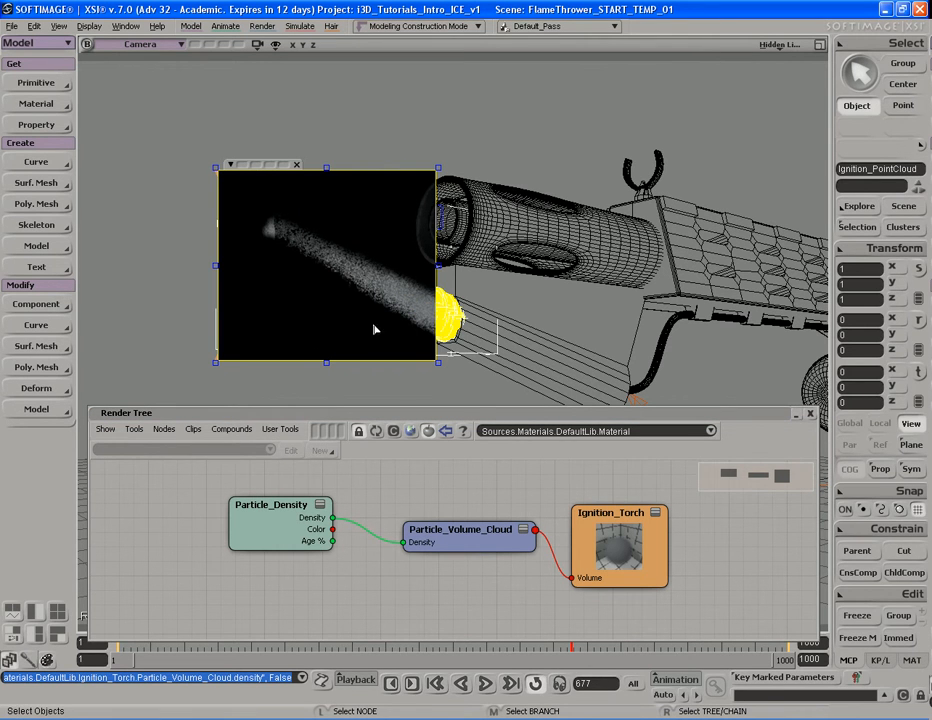
pyautogui.press('q')
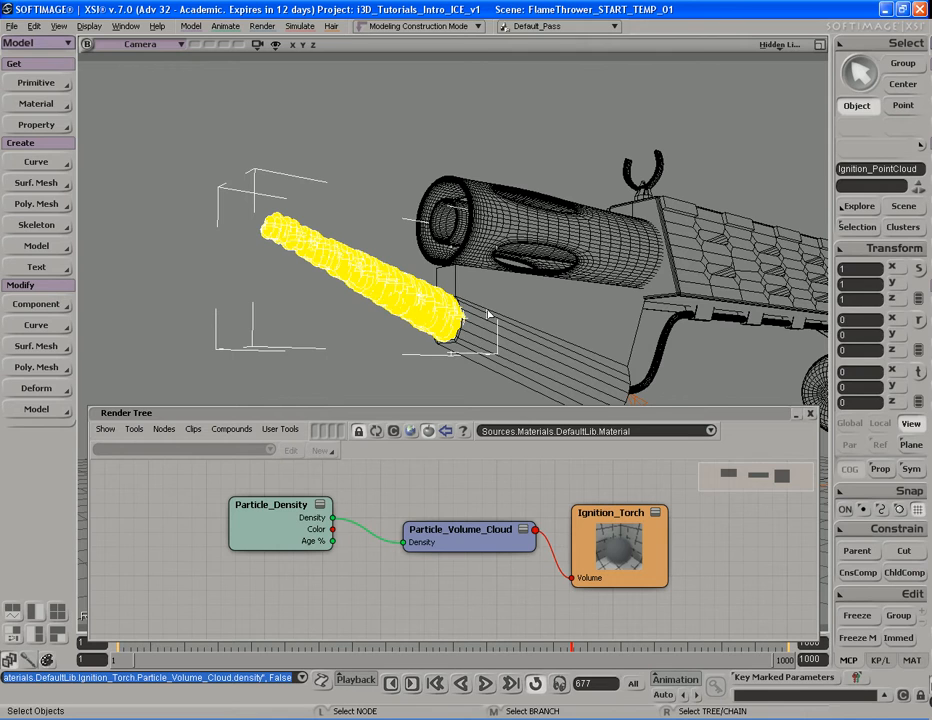
# - Add a Particle Gradient node to the render tree, below and before the Particle_Density node
pyautogui.moveTo(270, 541); pyautogui.dragTo(297, 536)
pyautogui.click(411, 432)
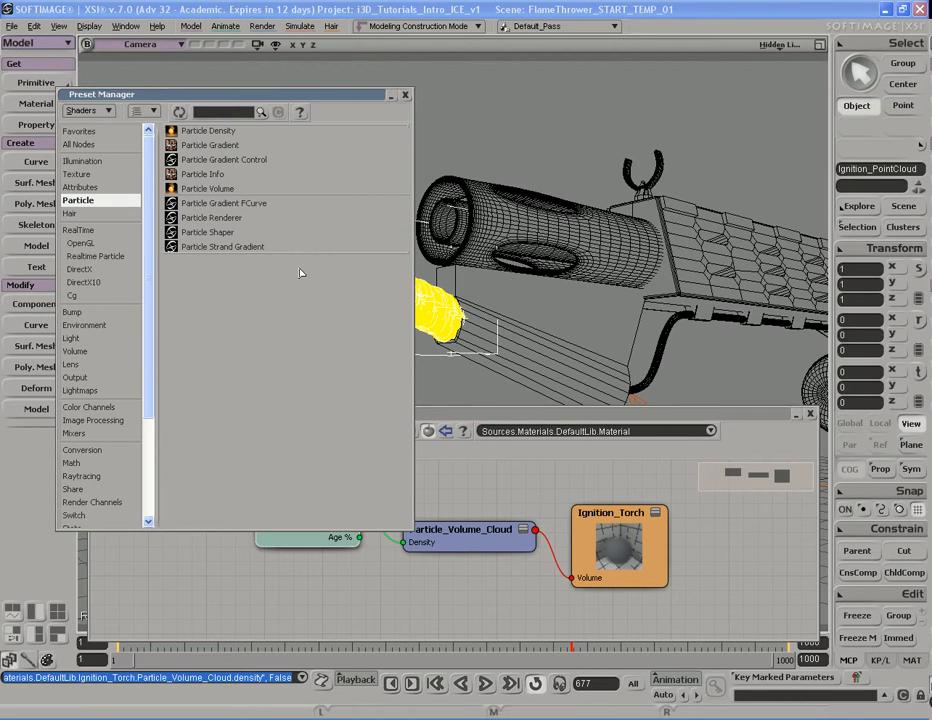
pyautogui.click(228, 148)
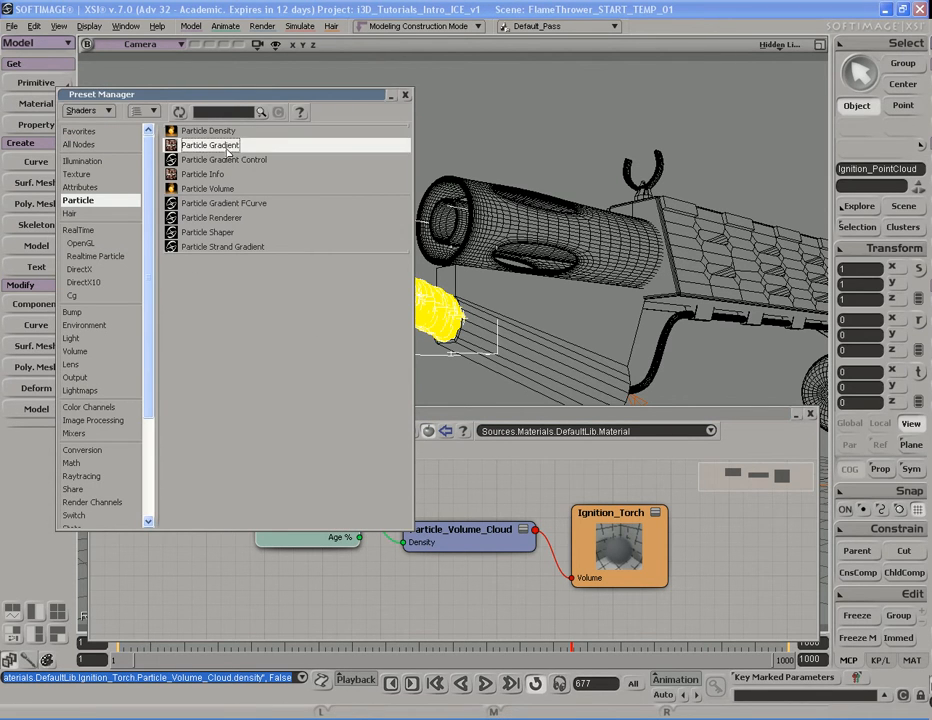
pyautogui.moveTo(228, 148); pyautogui.dragTo(190, 571)
pyautogui.click(405, 94)
pyautogui.click(250, 590)
# - Place the Particle_Gradient node in the render tree and duplicate it below the original
pyautogui.click(168, 571)
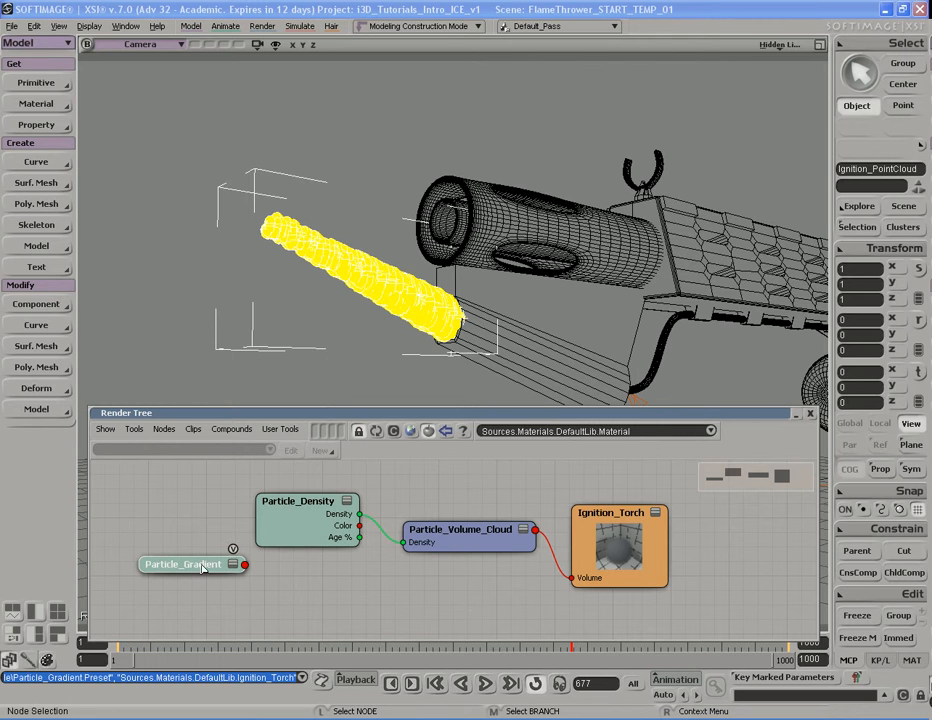
pyautogui.hotkey('ctrl', 'c')
pyautogui.click(272, 594)
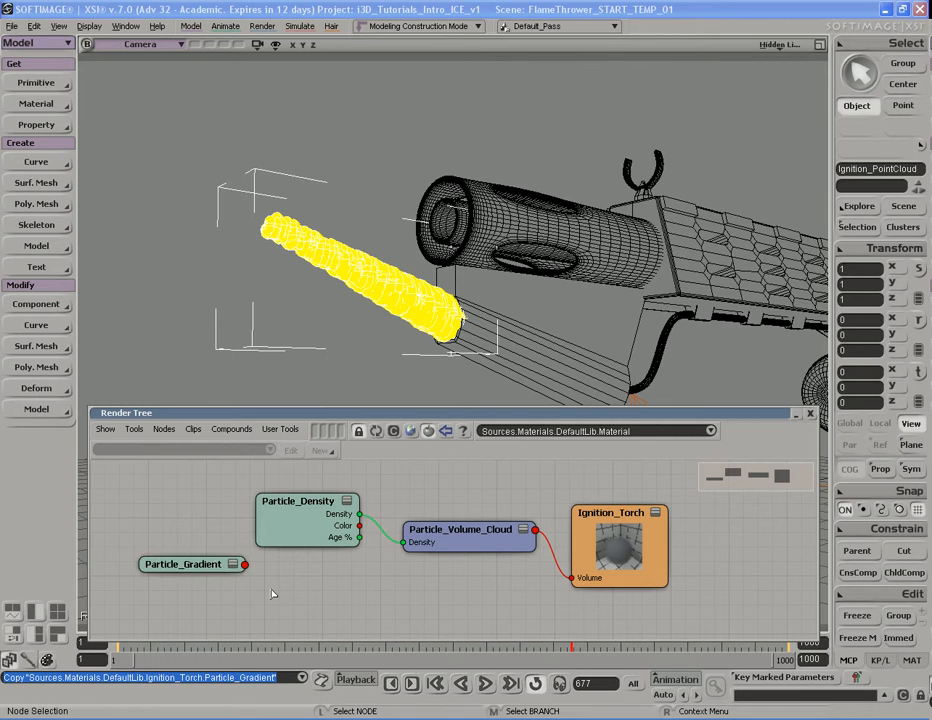
pyautogui.hotkey('ctrl', 'v')
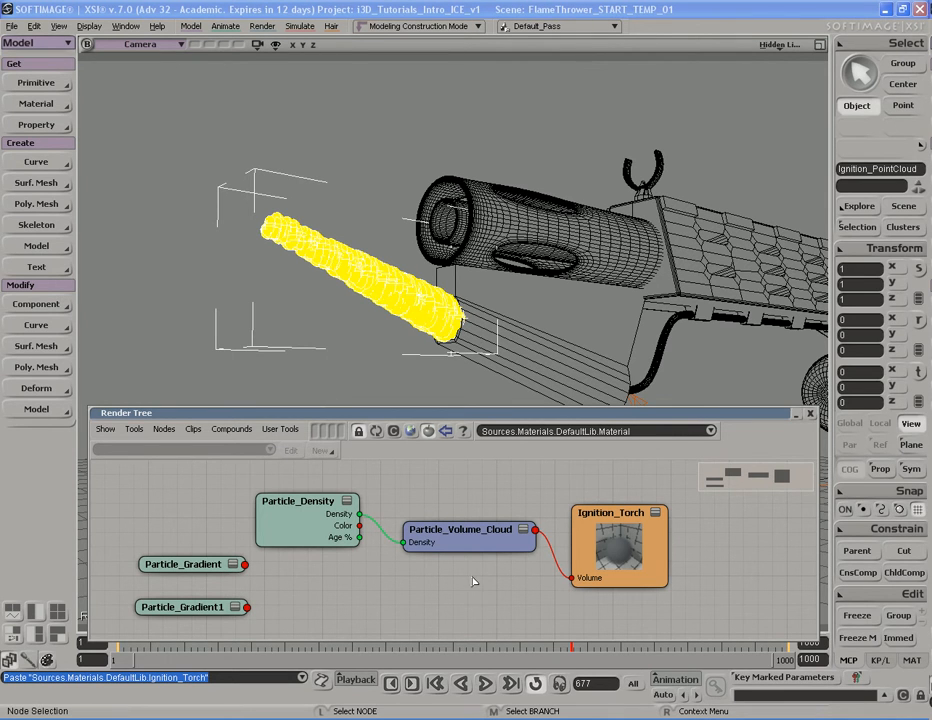
# - Connect the Color output of Particle_Density to the Diffuse Color input of Particle_Volume_Cloud and tidy the positions of both nodes
pyautogui.moveTo(474, 552); pyautogui.dragTo(476, 544)
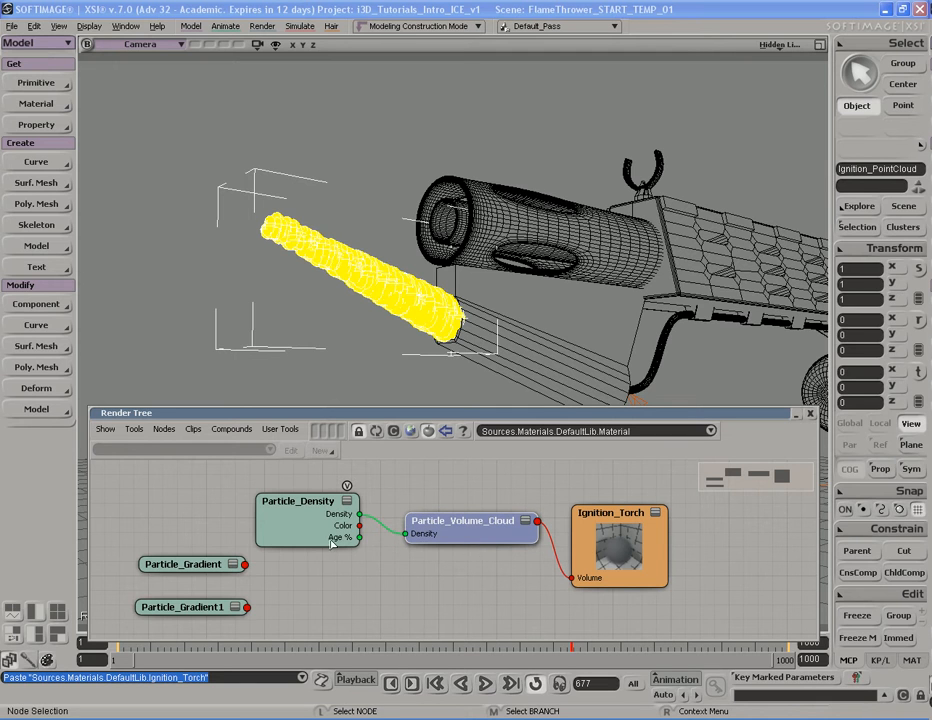
pyautogui.moveTo(294, 524); pyautogui.dragTo(295, 521)
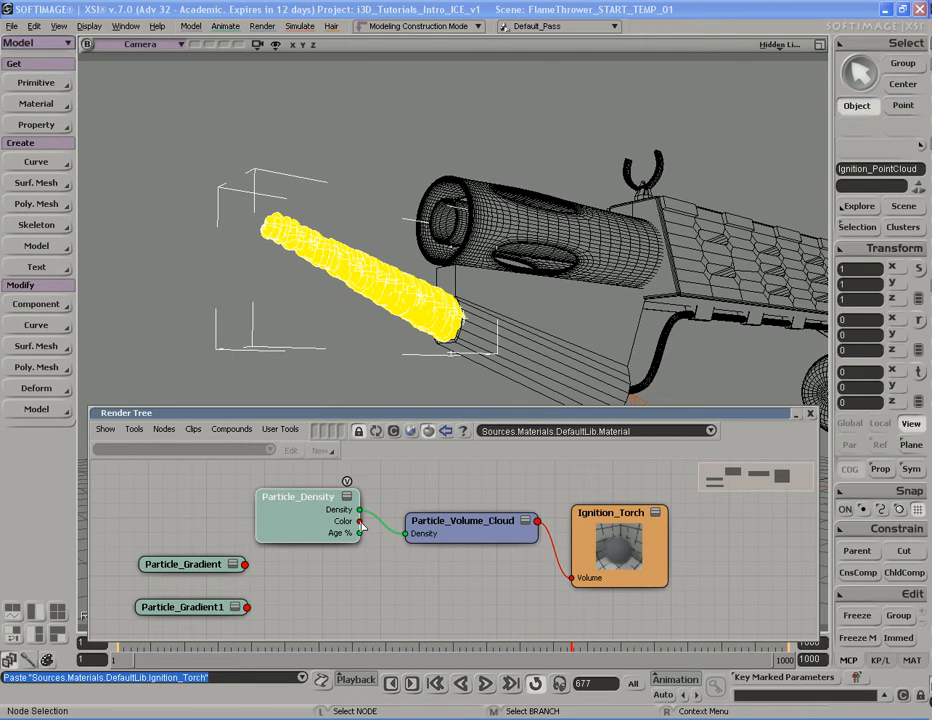
pyautogui.moveTo(361, 524); pyautogui.dragTo(480, 525)
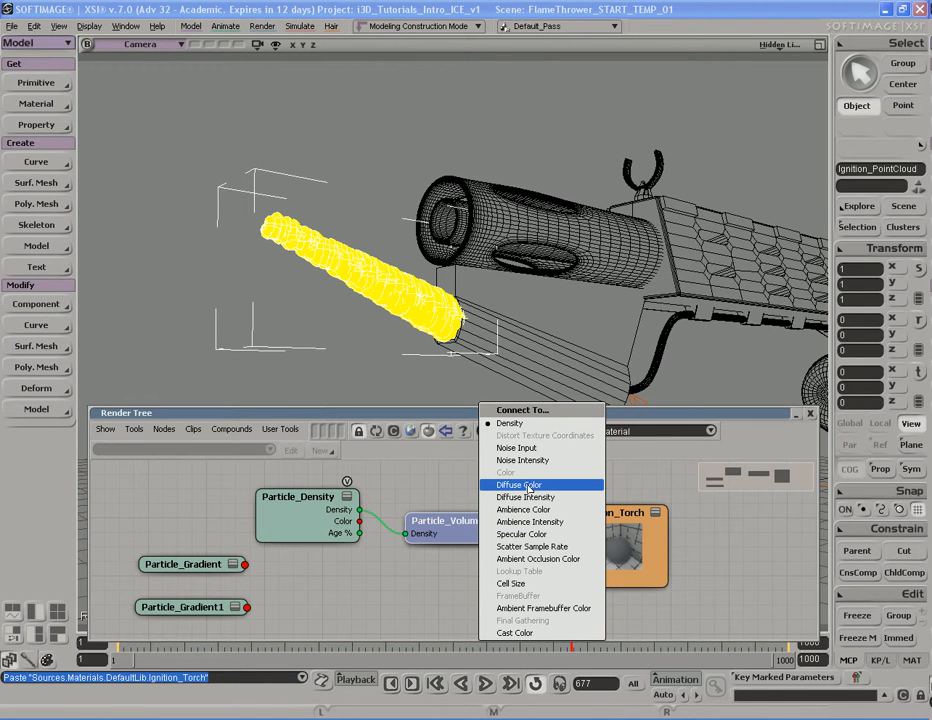
pyautogui.click(533, 486)
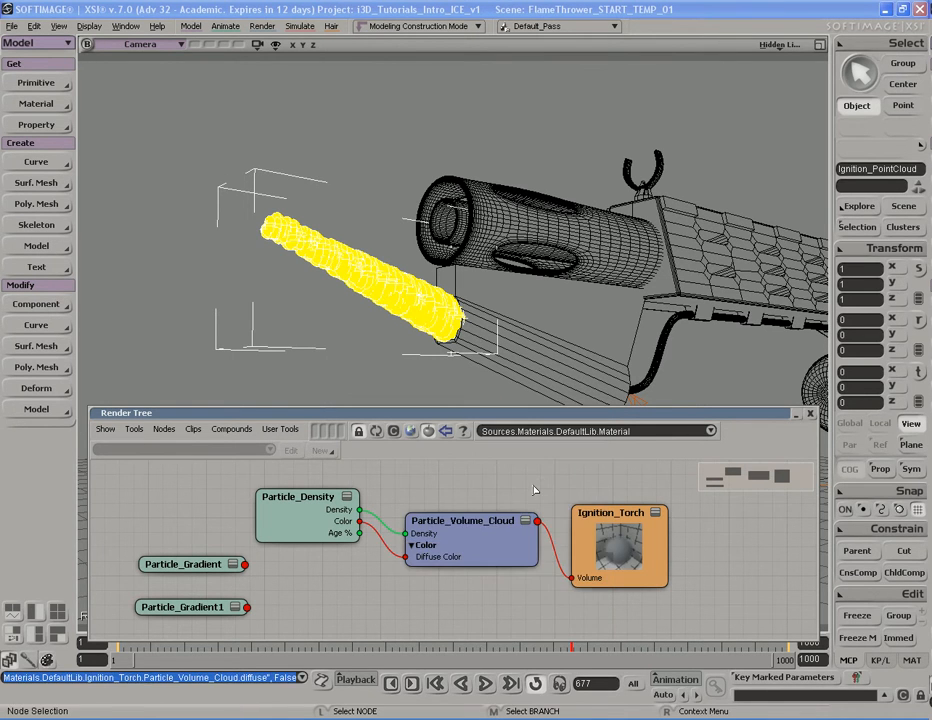
pyautogui.moveTo(304, 531)
pyautogui.mouseDown()
pyautogui.moveTo(326, 531)
pyautogui.moveTo(316, 531)
pyautogui.mouseUp()
pyautogui.moveTo(488, 544); pyautogui.dragTo(490, 541)
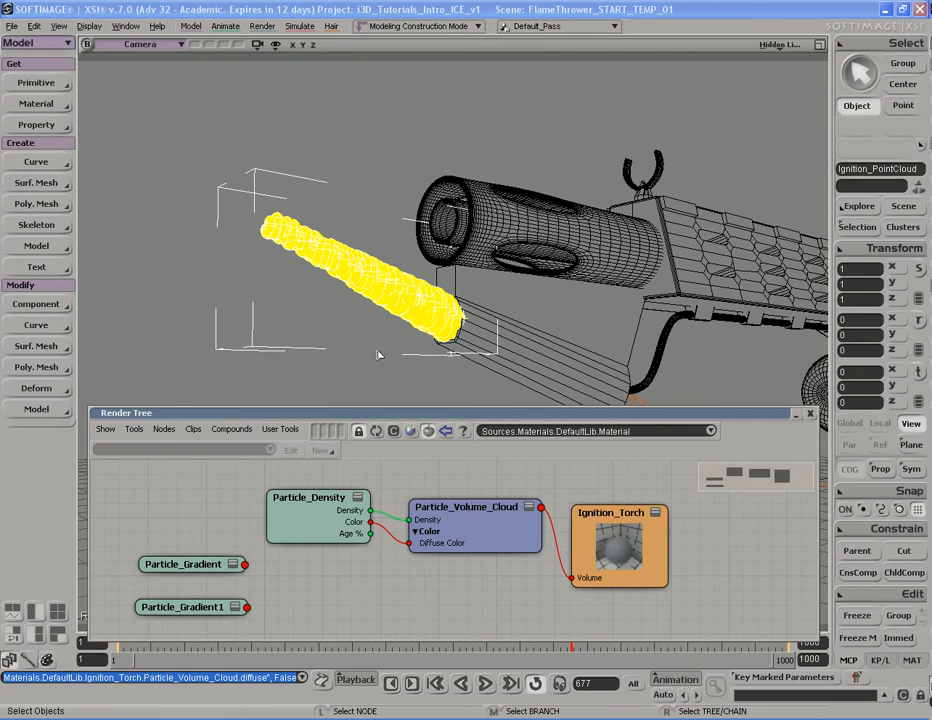
# - Preview the particle stream in a render region with the diffuse color connection, and hide the region
pyautogui.press('q')
pyautogui.moveTo(243, 186); pyautogui.dragTo(457, 367)
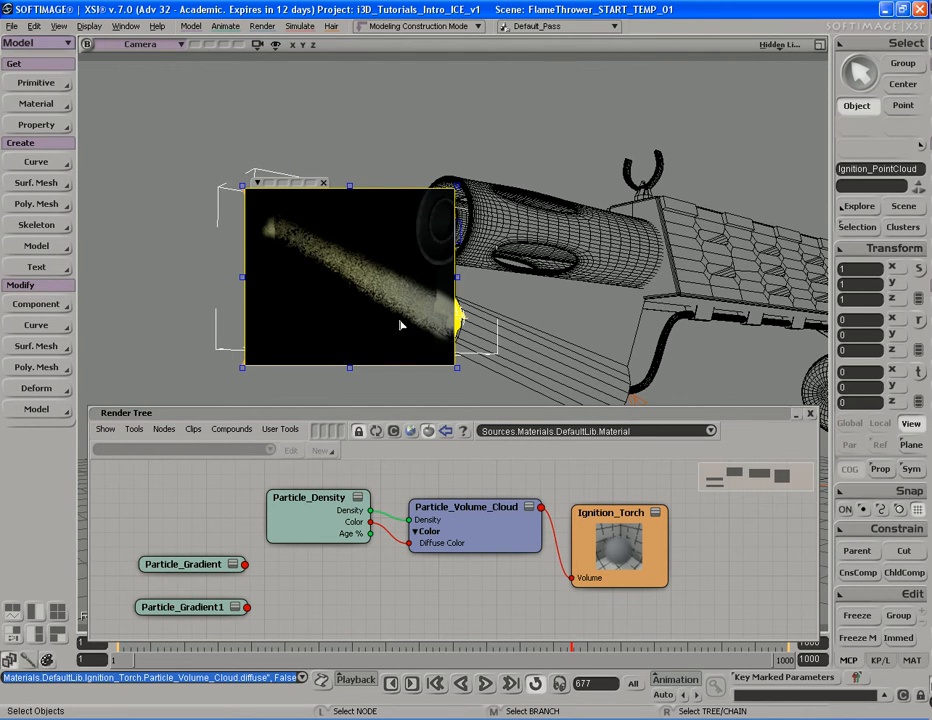
pyautogui.press('q')
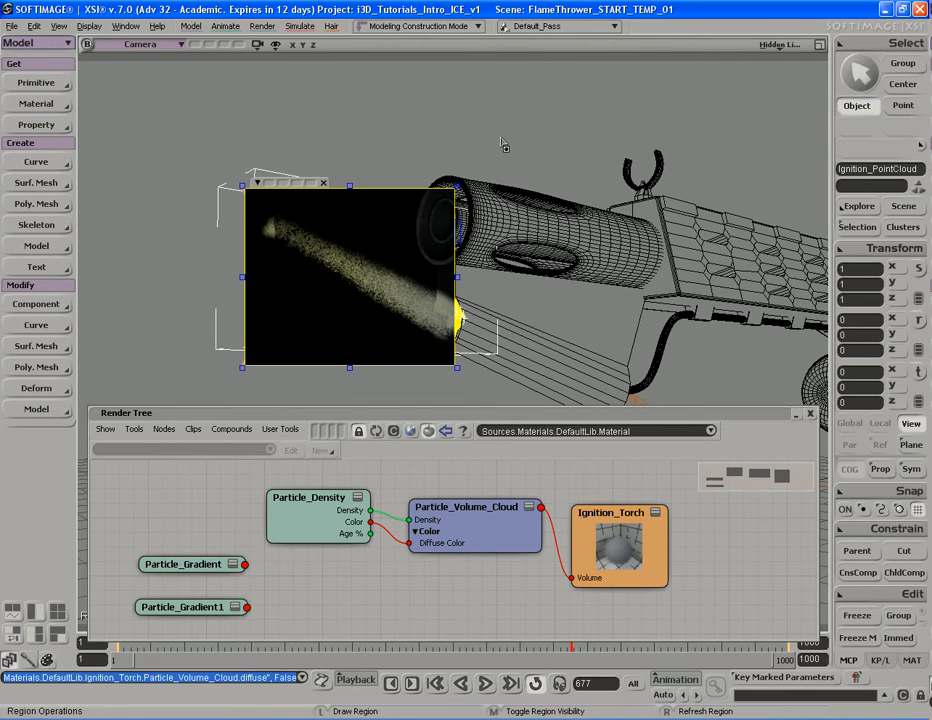
pyautogui.middleClick(505, 149)
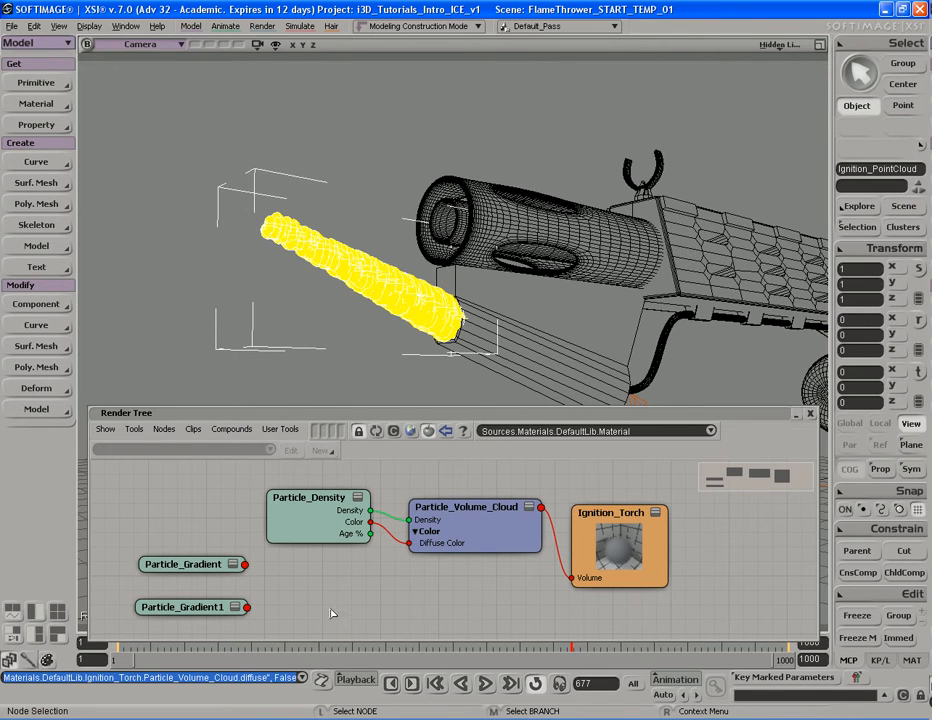
# - Connect Particle_Gradient to the Per Cloud or Gradient Color input of Particle_Density, spacing the nodes apart
pyautogui.moveTo(191, 570)
pyautogui.mouseDown()
pyautogui.moveTo(195, 553)
pyautogui.moveTo(184, 556)
pyautogui.mouseUp()
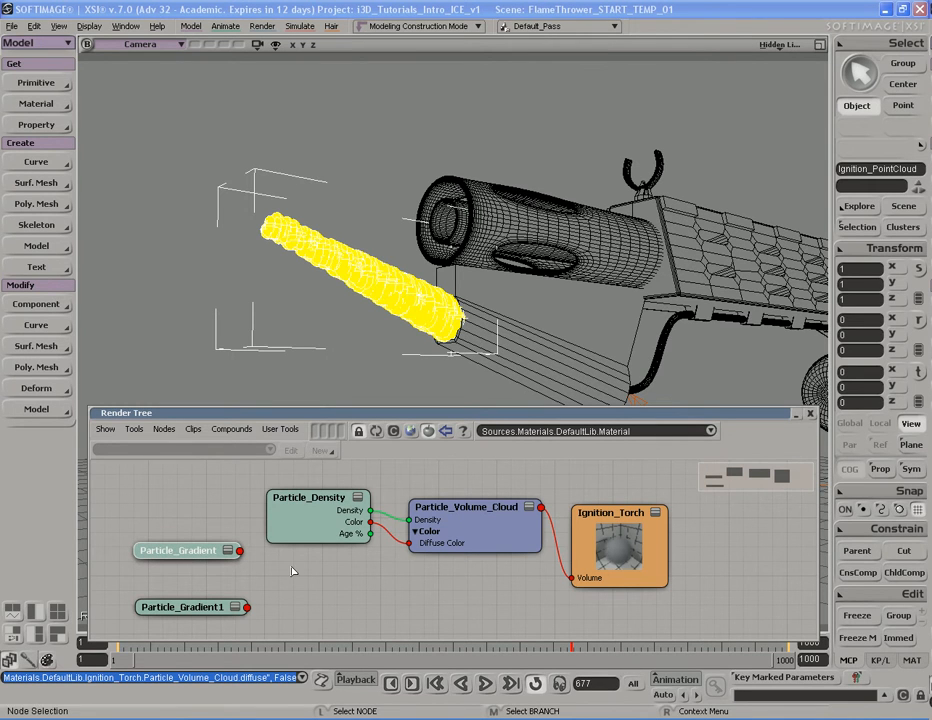
pyautogui.moveTo(300, 532); pyautogui.dragTo(308, 529)
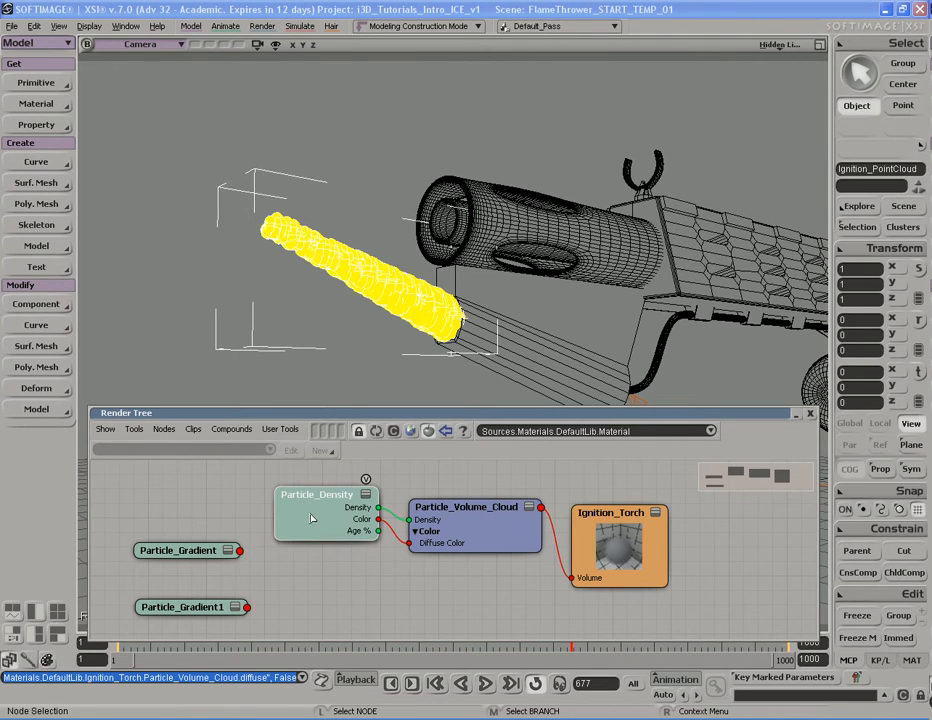
pyautogui.moveTo(240, 555); pyautogui.dragTo(313, 514)
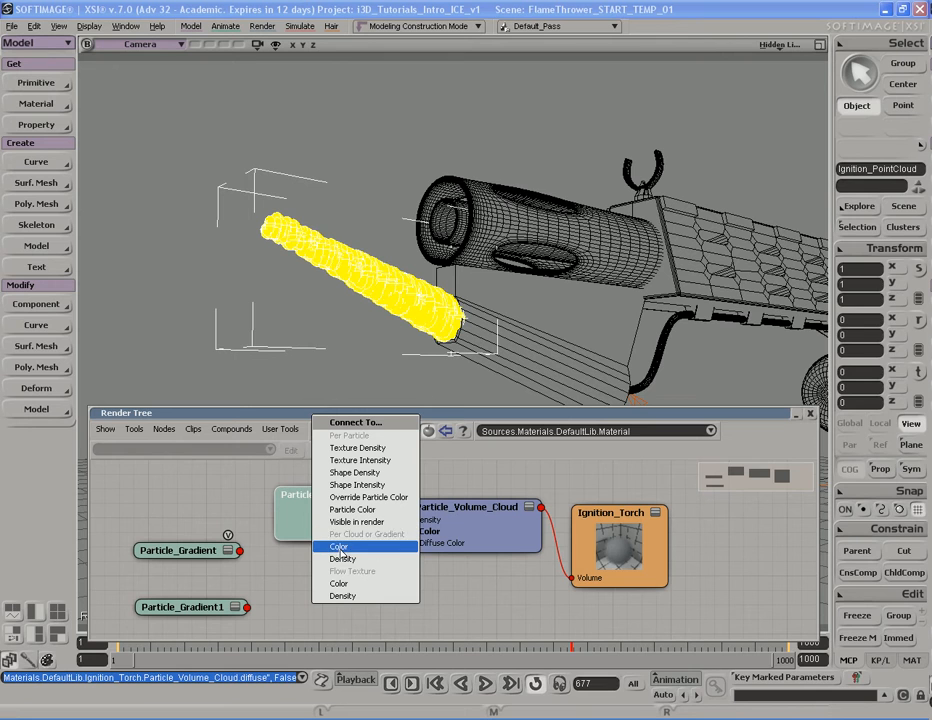
pyautogui.click(343, 548)
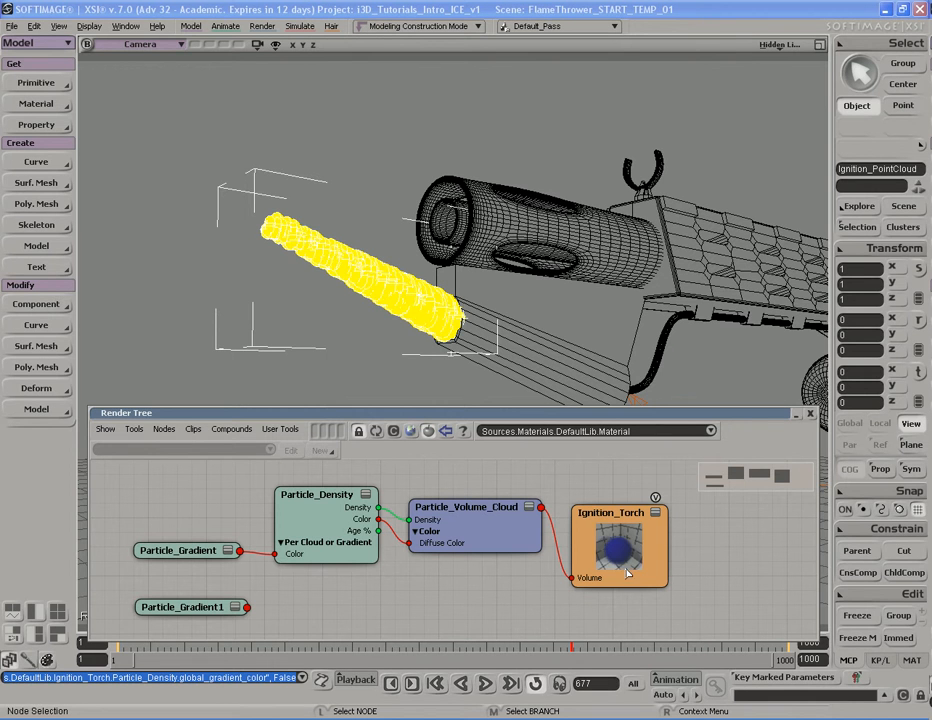
# - Preview the whole particle stream in a render region with the gradient color applied, and hide the region
pyautogui.press('q')
pyautogui.moveTo(217, 167); pyautogui.dragTo(470, 368)
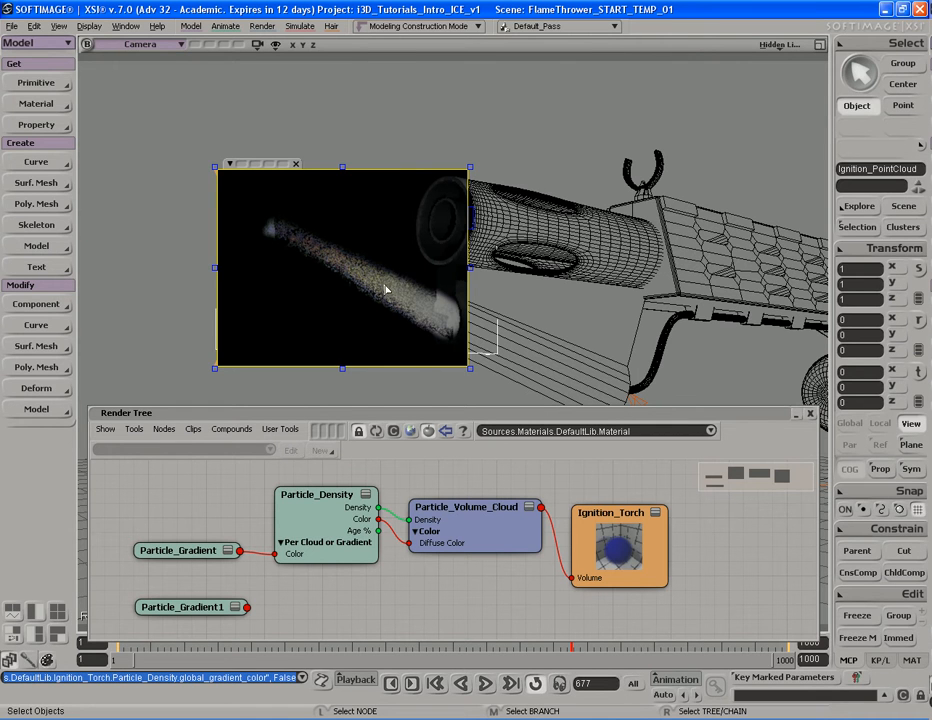
pyautogui.press('q')
pyautogui.middleClick(434, 388)
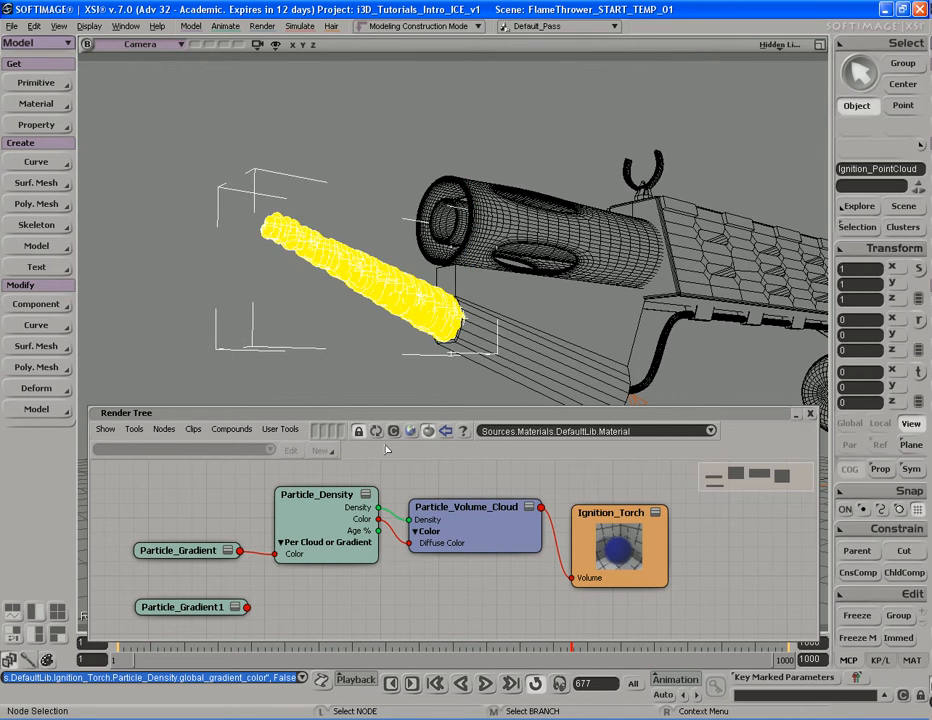
# - Open the Particle_Volume_Cloud properties, collapse the Particle_Density and Particle_Gradient sections, and look through the cloud's settings pages
pyautogui.doubleClick(497, 538)
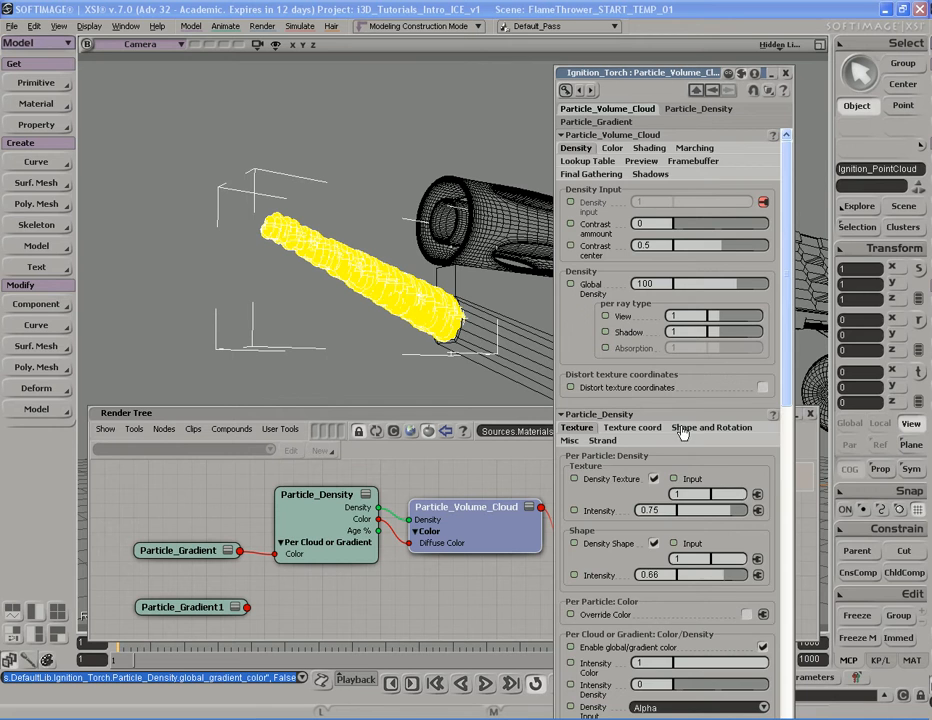
pyautogui.click(598, 414)
pyautogui.click(600, 433)
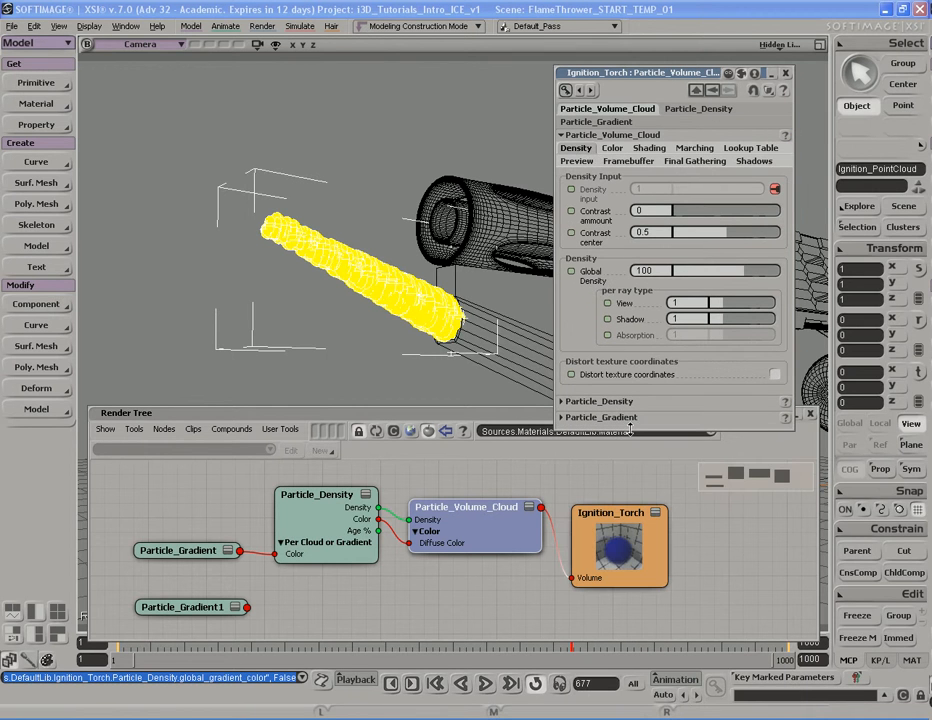
pyautogui.click(649, 148)
pyautogui.click(695, 148)
pyautogui.click(750, 148)
pyautogui.click(697, 161)
pyautogui.click(628, 161)
pyautogui.click(577, 161)
pyautogui.click(588, 149)
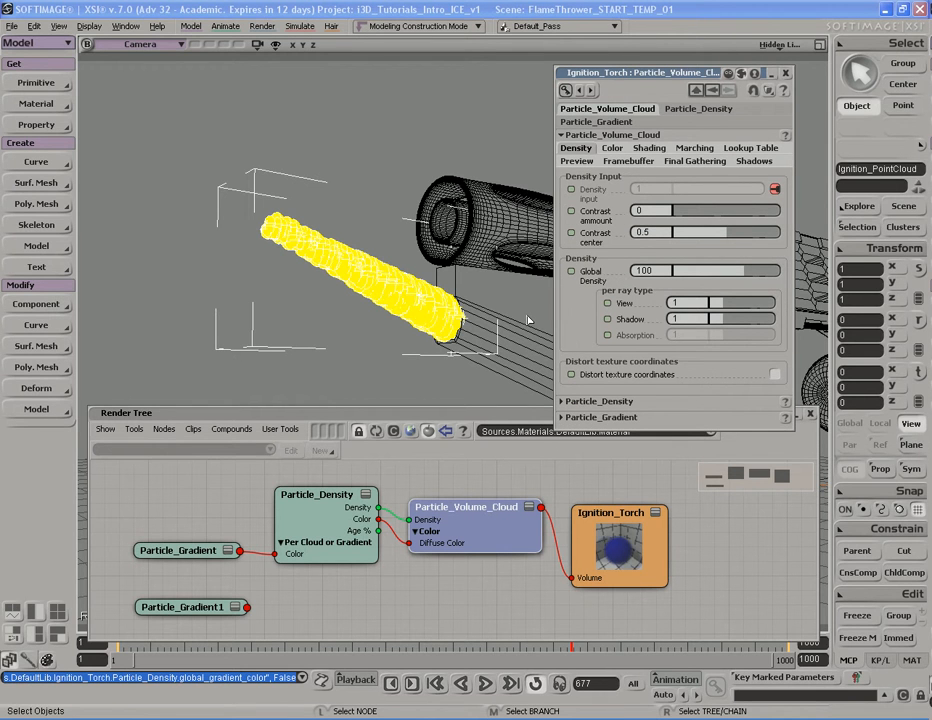
# - Set the Global Density of Particle_Volume_Cloud to 400 and preview the particle stream in a render region
pyautogui.doubleClick(662, 271)
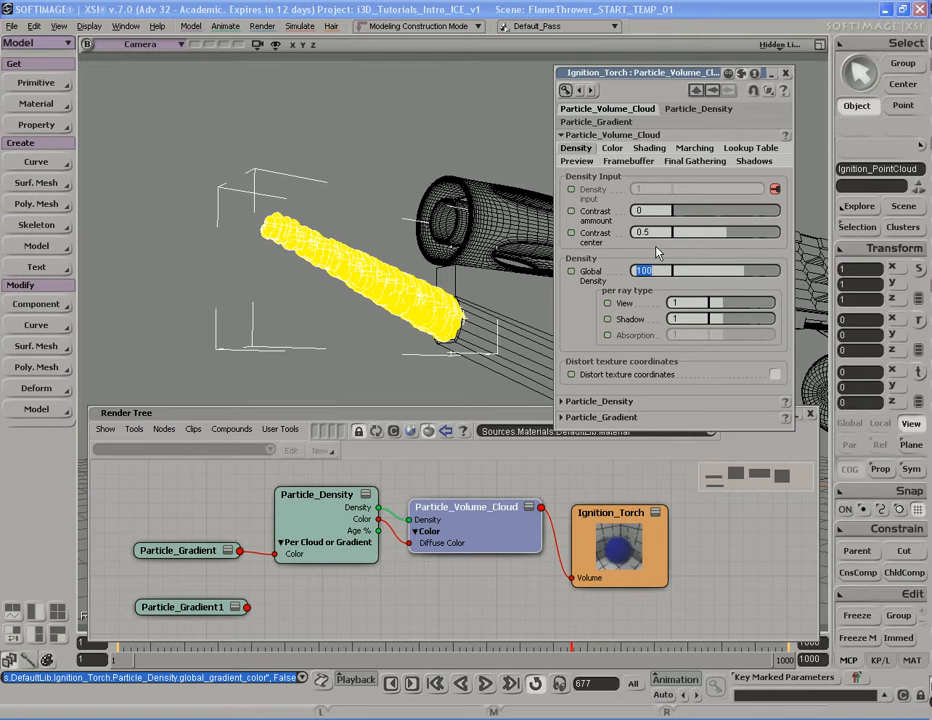
pyautogui.write('400')
pyautogui.press('Return')
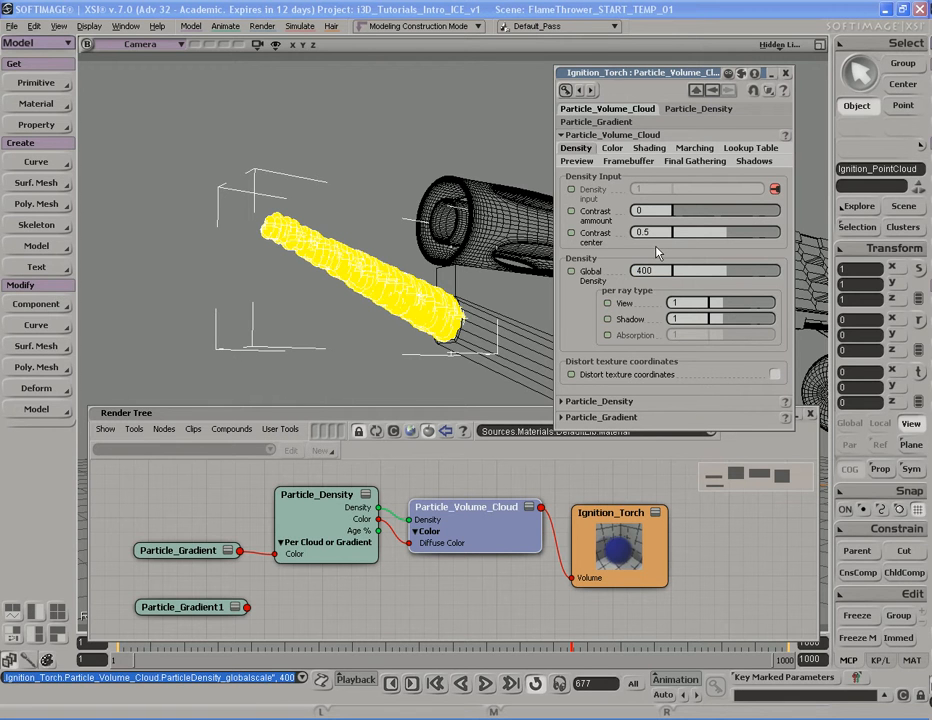
pyautogui.moveTo(190, 140); pyautogui.dragTo(498, 294)
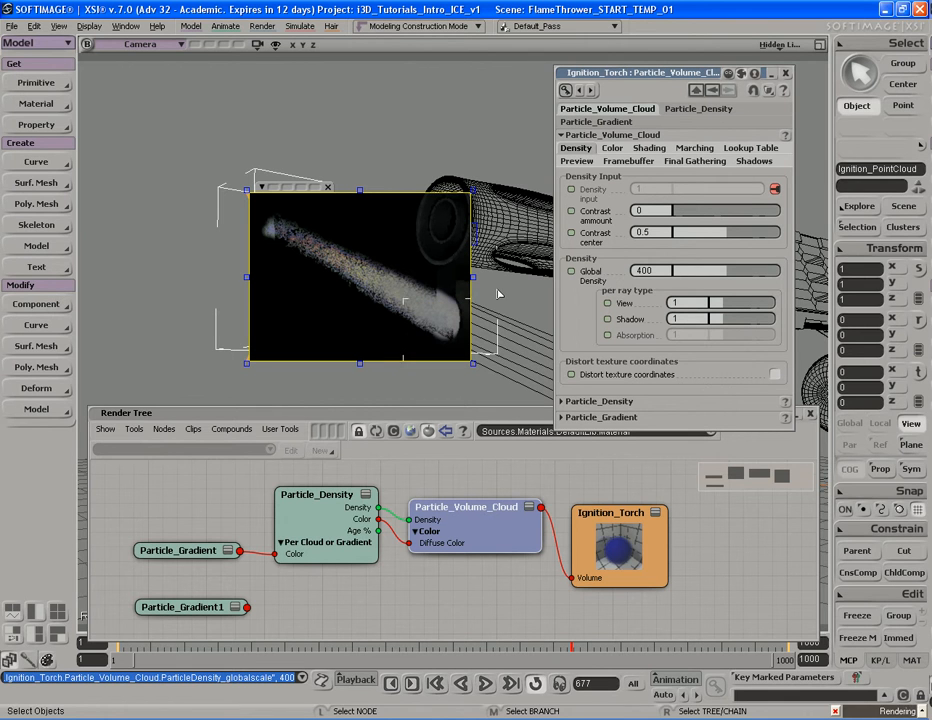
# - Compare the render with a Global Density of 100, and restore the value to 400
pyautogui.click(660, 270)
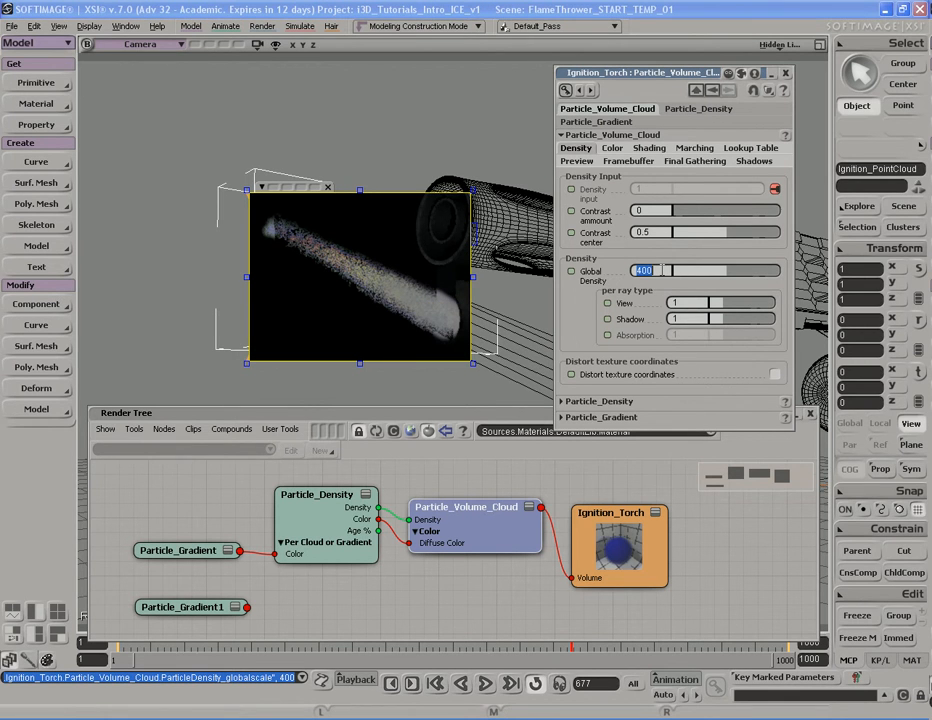
pyautogui.write('100')
pyautogui.press('Return')
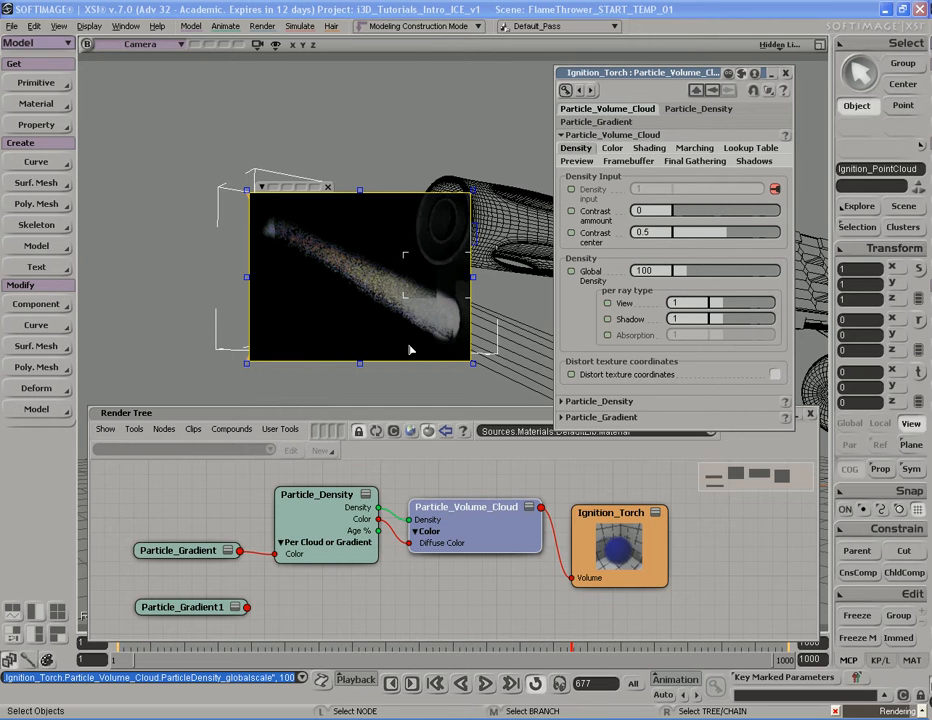
pyautogui.click(665, 270)
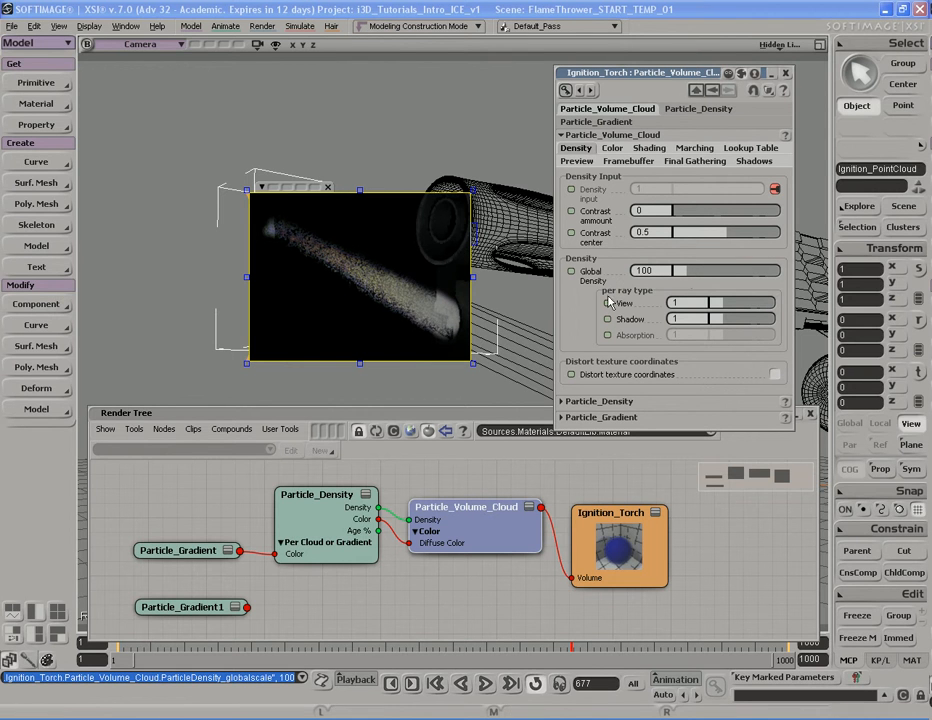
pyautogui.write('400')
pyautogui.press('Return')
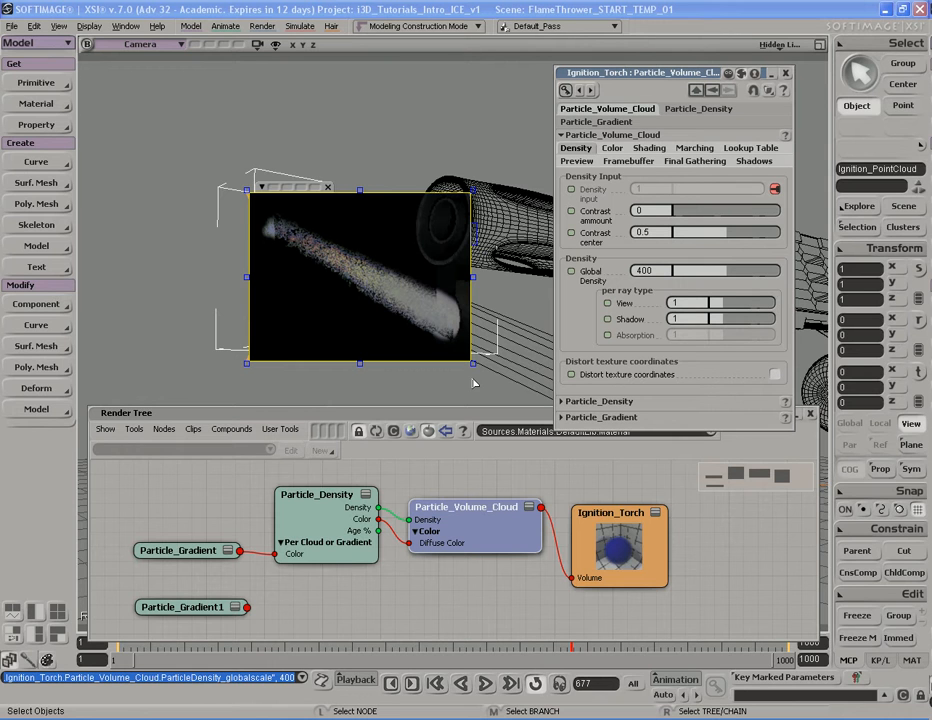
# - Set the volume cloud's diffuse color intensity to 0.75 and its ambience intensity to 0
pyautogui.click(612, 156)
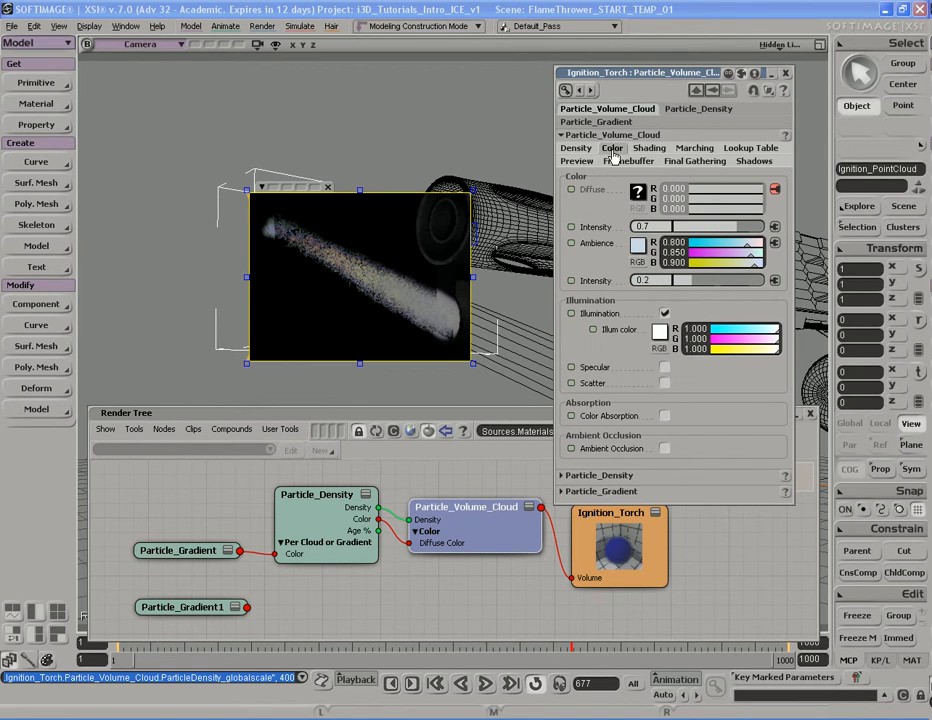
pyautogui.doubleClick(662, 227)
pyautogui.write('0.75')
pyautogui.press('Return')
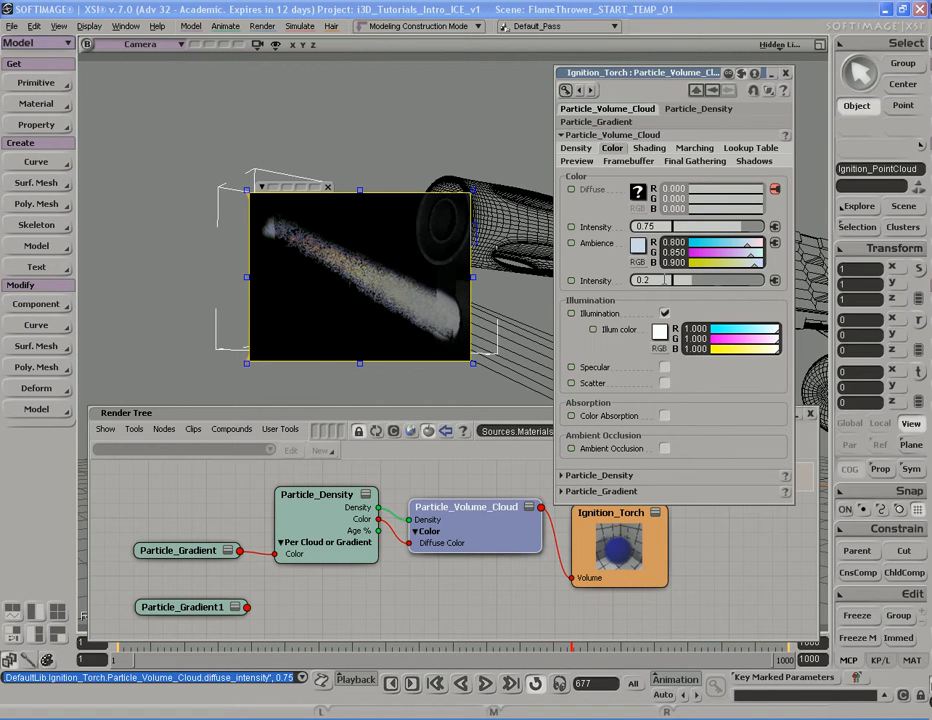
pyautogui.doubleClick(660, 280)
pyautogui.write('0')
pyautogui.press('Return')
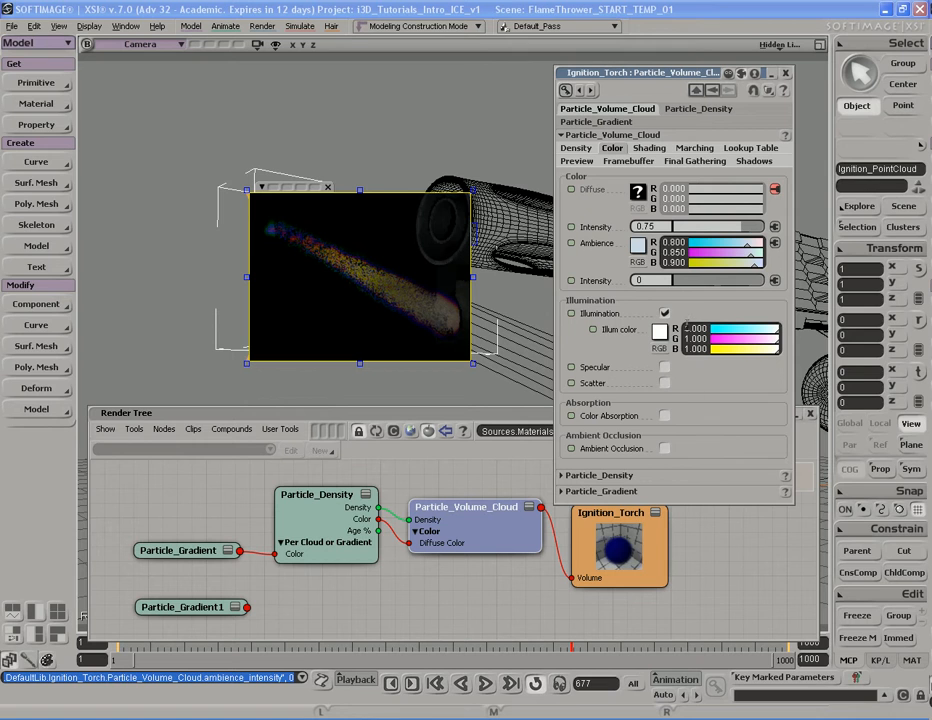
# - Enable Restrict Illumination Lights in the volume cloud's shading and set its marching Detail to Default settings
pyautogui.click(650, 150)
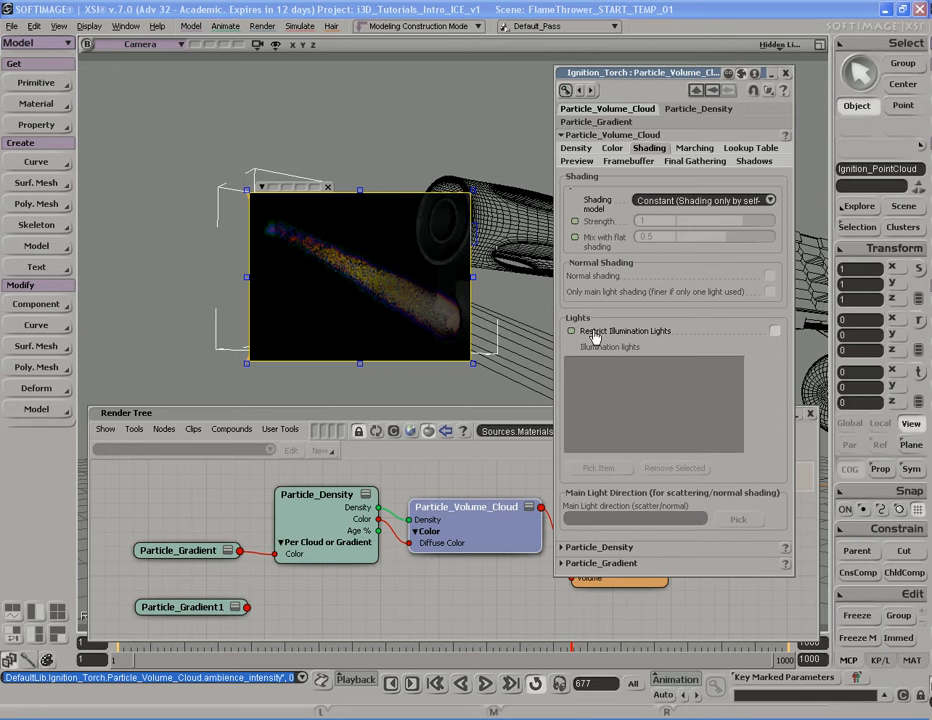
pyautogui.click(775, 331)
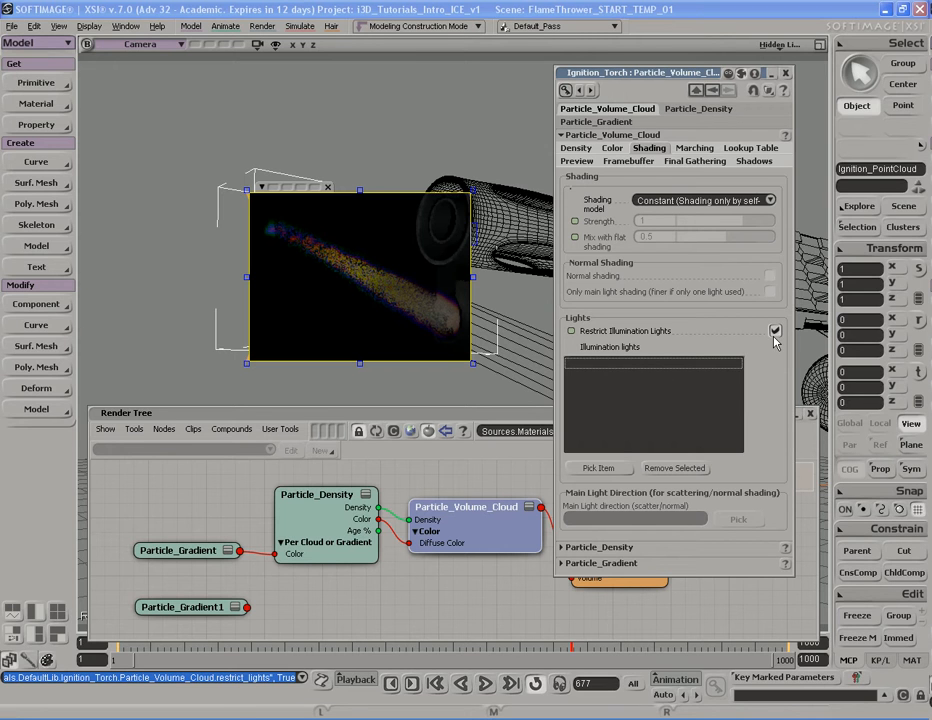
pyautogui.click(693, 150)
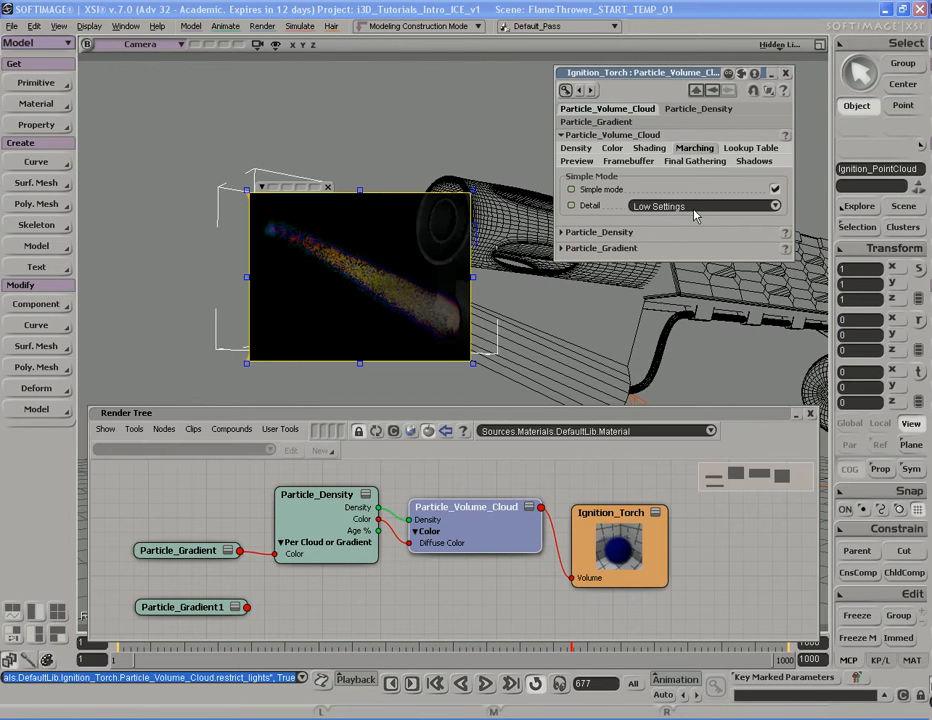
pyautogui.click(775, 207)
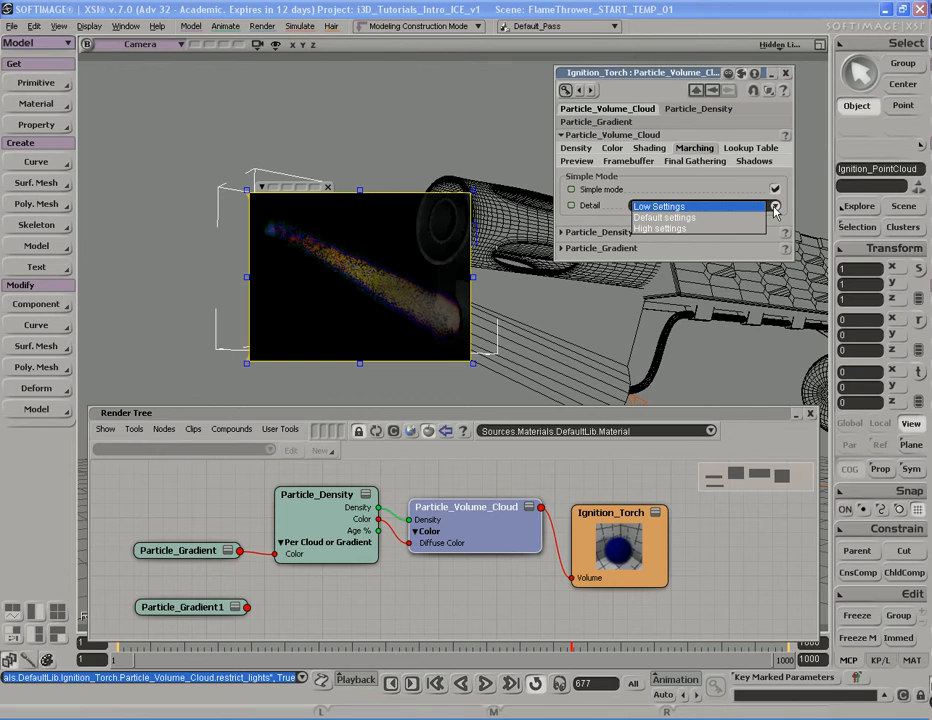
pyautogui.click(712, 216)
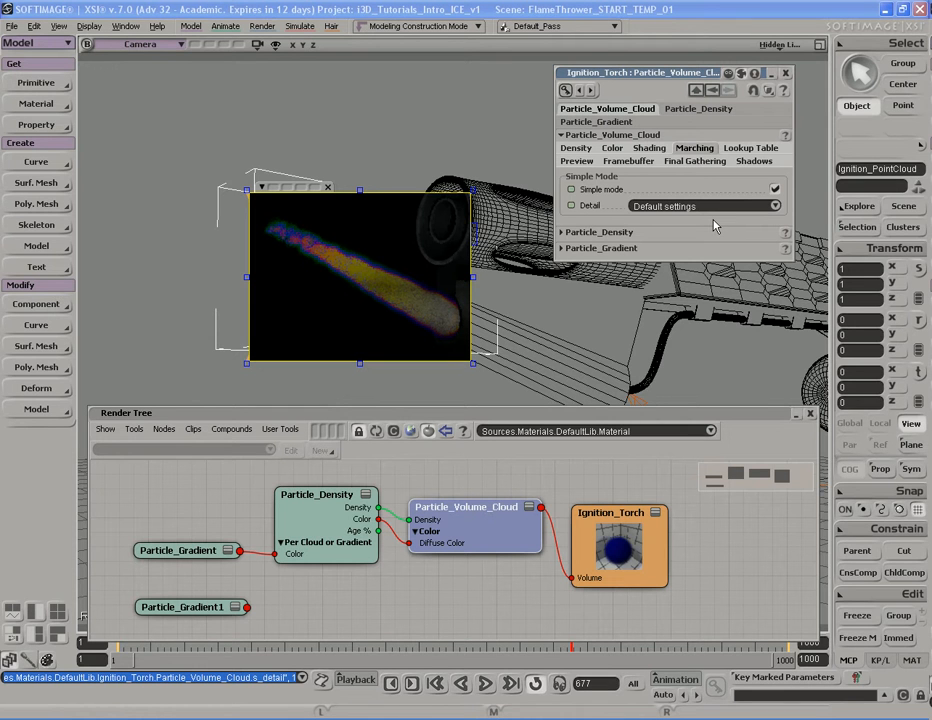
# - Set the volume cloud's lookup table to Linear cell interpolation with a Cell Size of 1.5
pyautogui.click(740, 149)
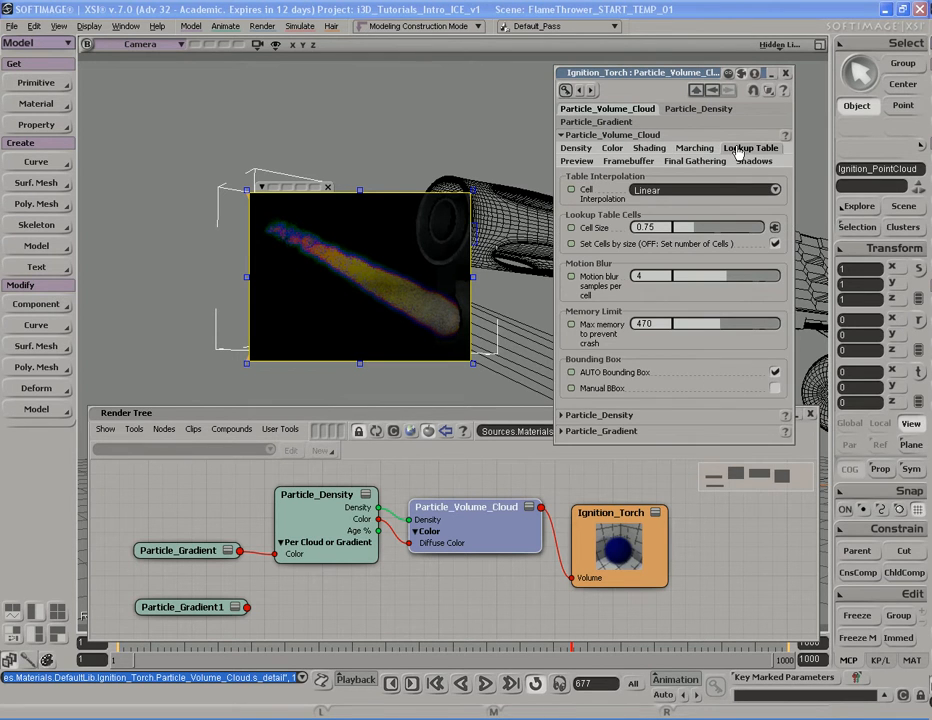
pyautogui.click(707, 191)
pyautogui.click(708, 196)
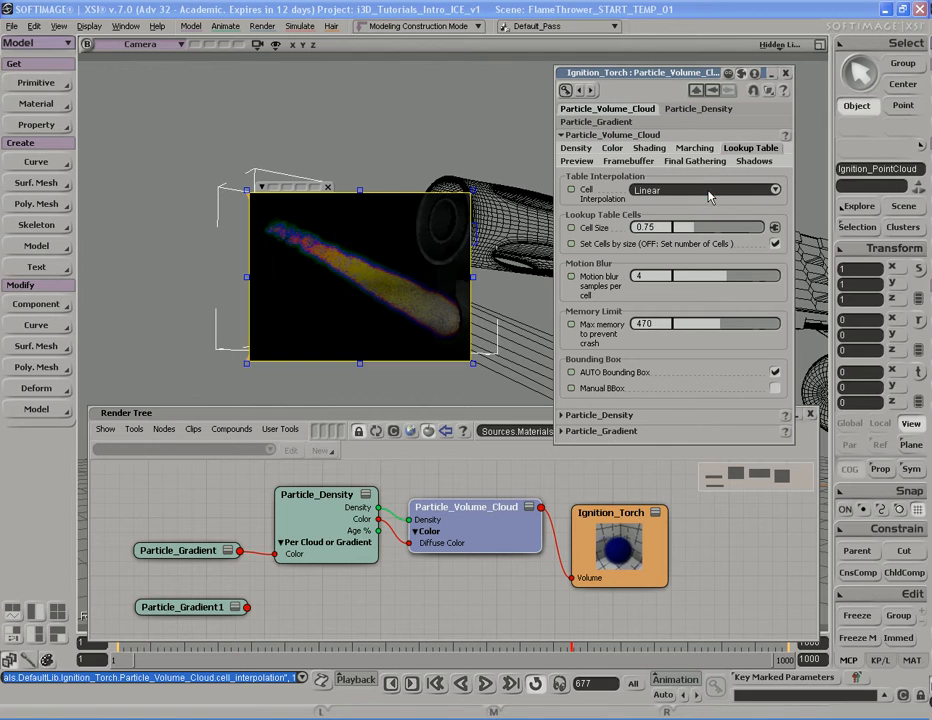
pyautogui.click(664, 228)
pyautogui.write('1.5')
pyautogui.press('Return')
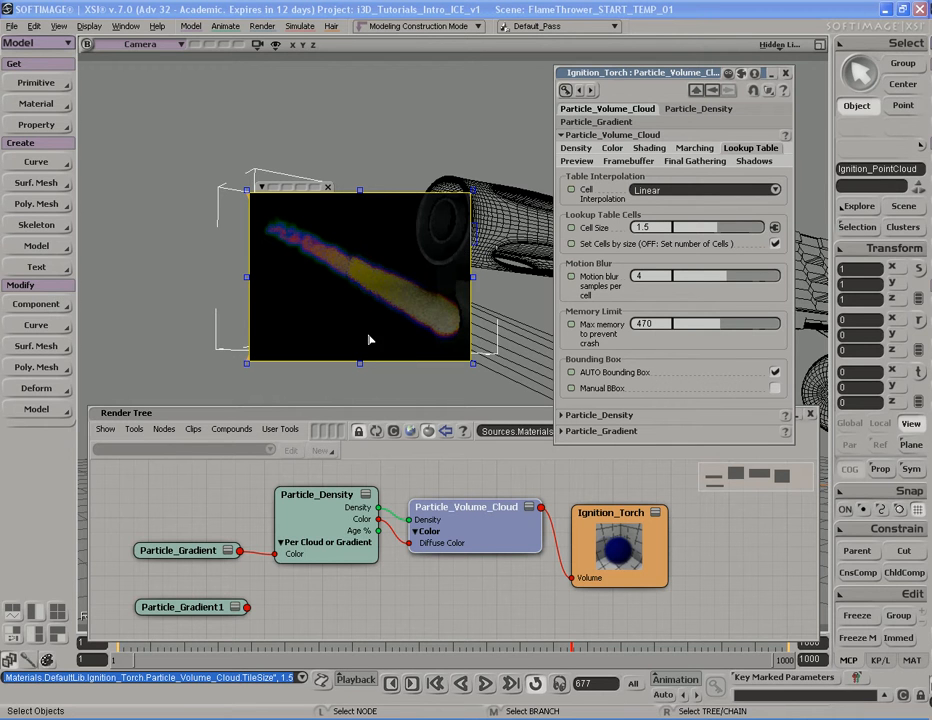
# - Set the Cell Size of the volume cloud's lookup table to 0.1
pyautogui.click(648, 227)
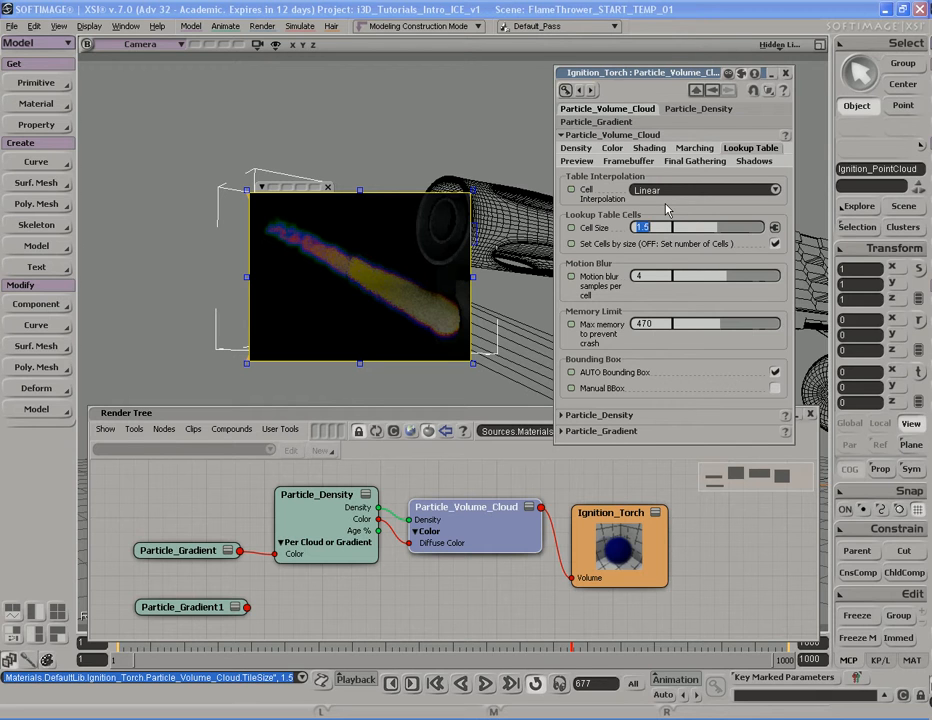
pyautogui.press('BackSpace')
pyautogui.write('.1')
pyautogui.press('Return')
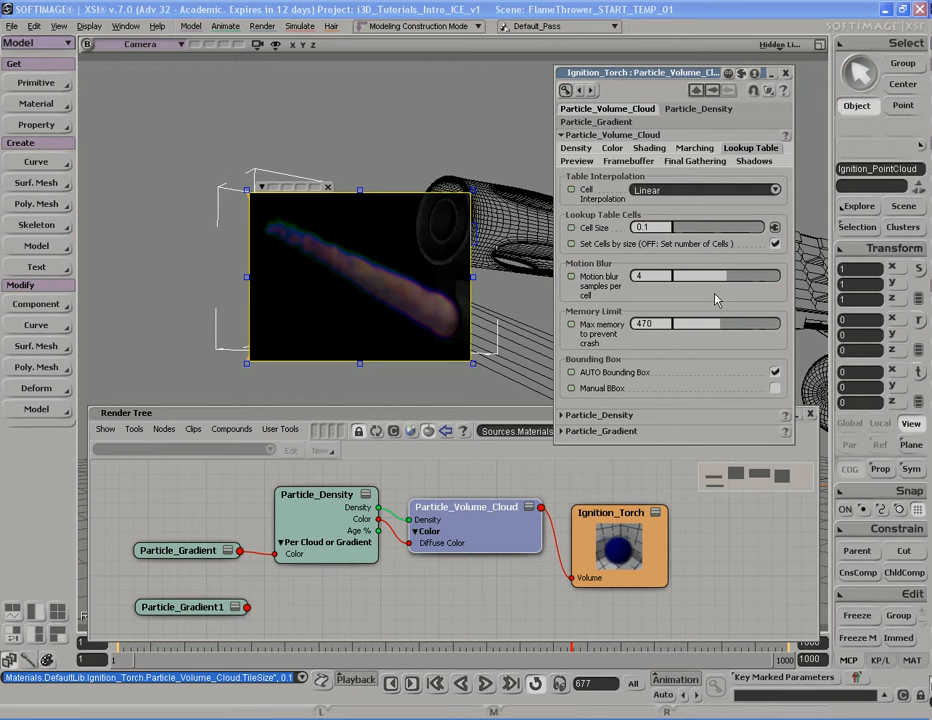
# - Compare the render region with the volume cloud's Preview Mode enabled, and disable the mode again
pyautogui.click(577, 161)
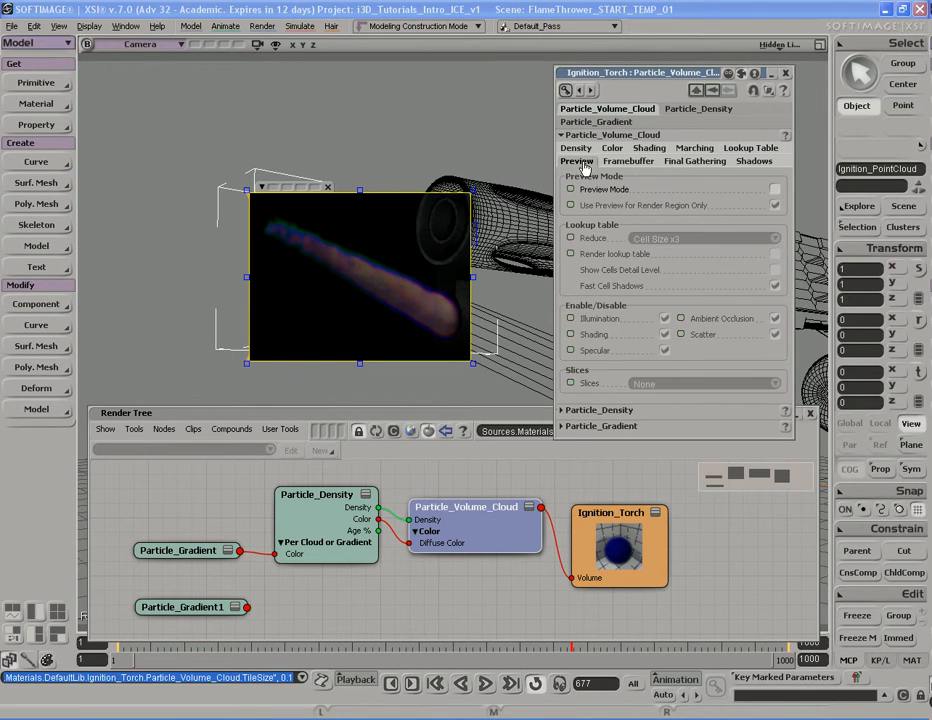
pyautogui.click(774, 189)
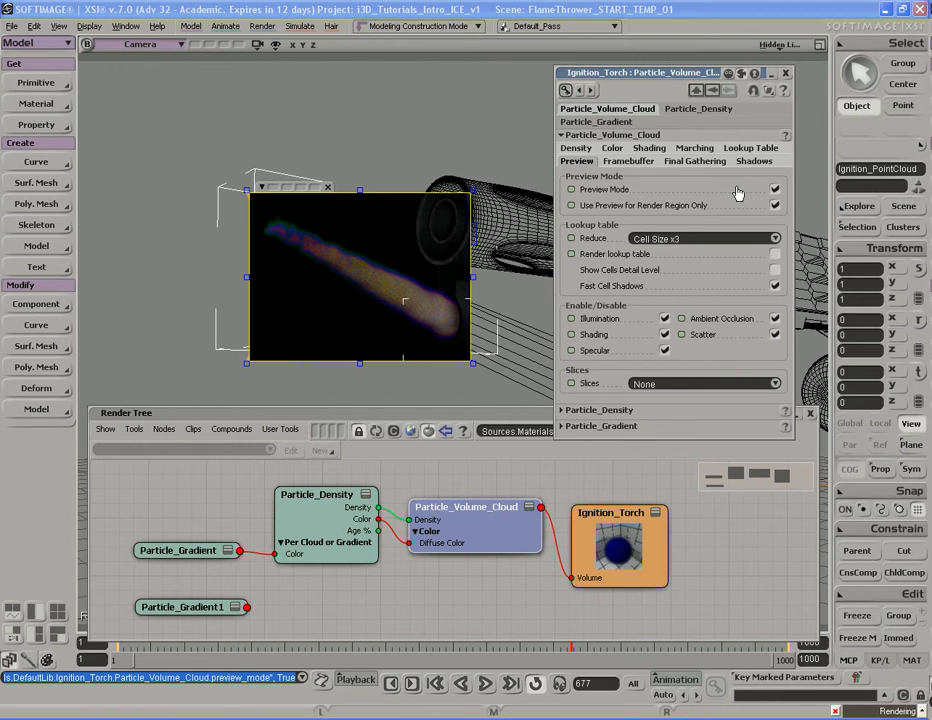
pyautogui.click(775, 189)
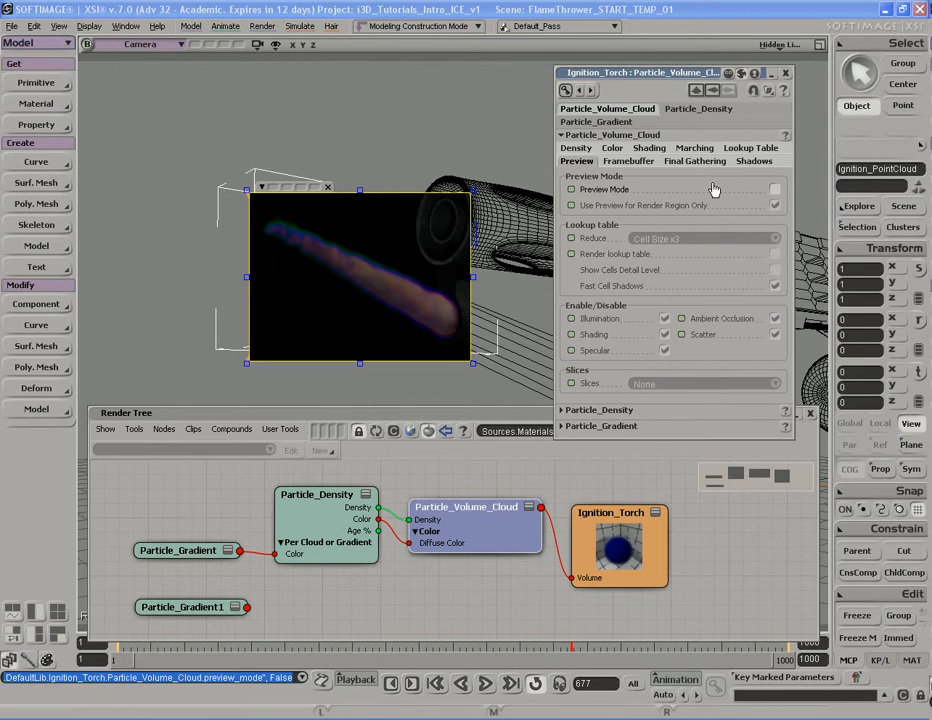
# - Review the volume cloud's framebuffer, final gathering, shadow and density settings, and close its properties
pyautogui.click(638, 162)
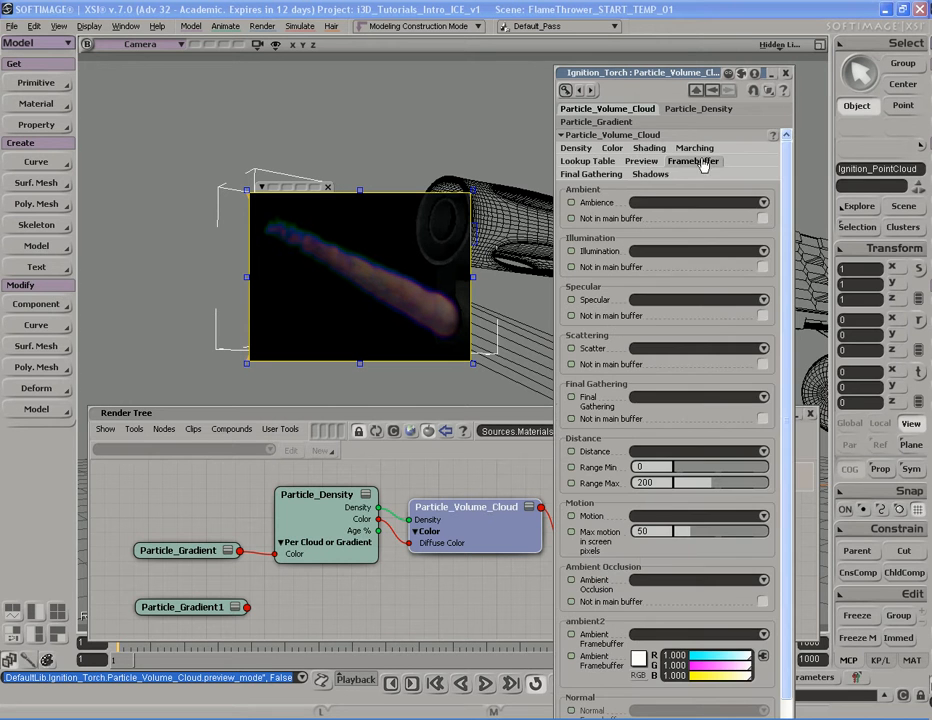
pyautogui.click(605, 176)
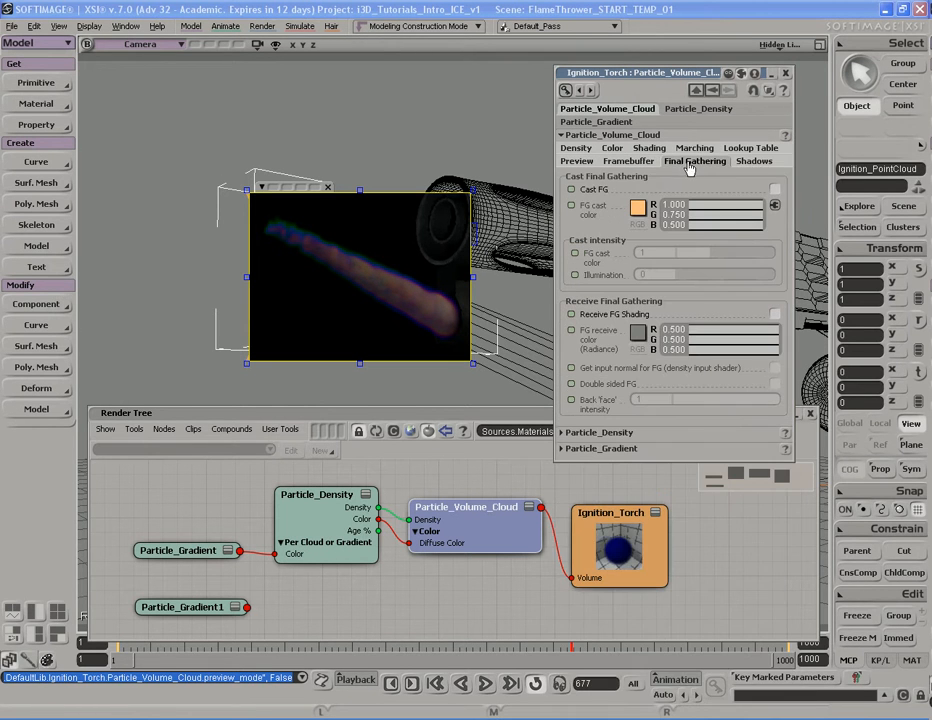
pyautogui.click(755, 162)
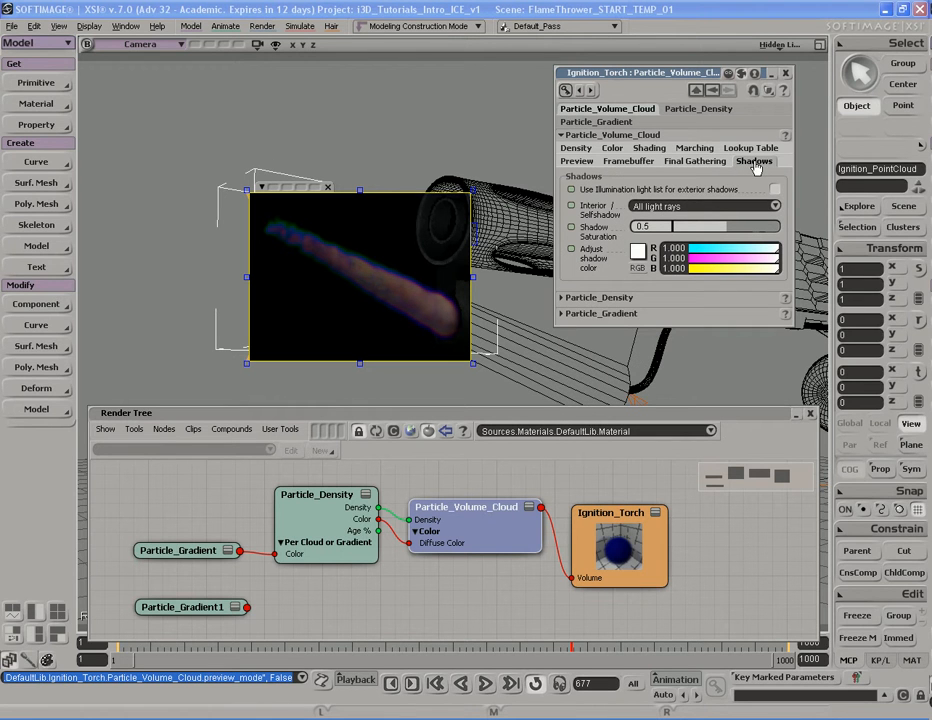
pyautogui.click(580, 149)
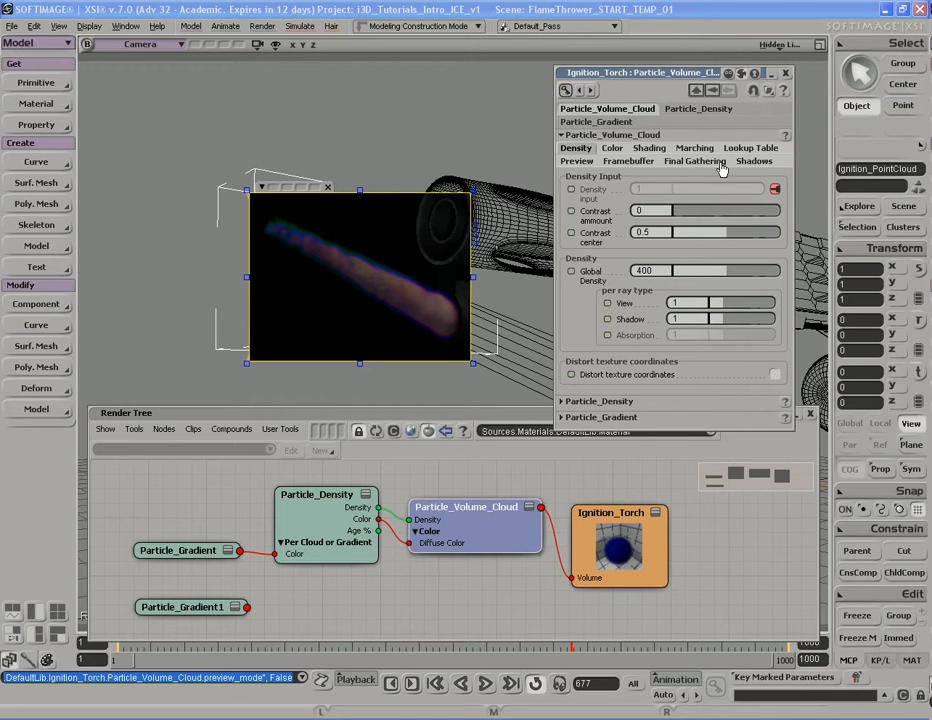
pyautogui.click(786, 74)
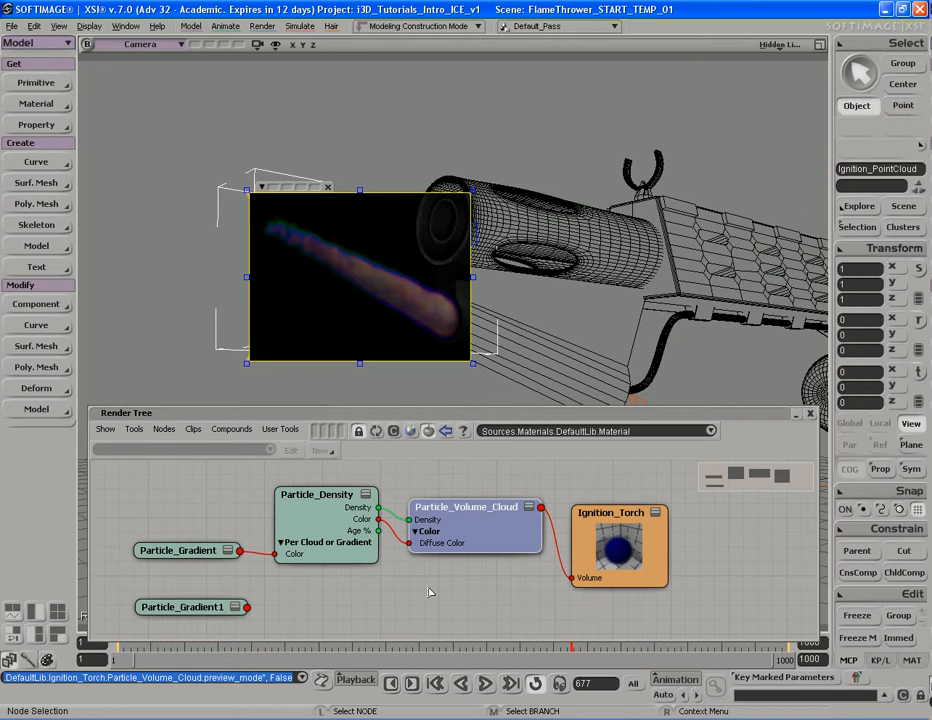
# - Set the per-particle density Shape intensity of the Particle_Density shader to 0.75
pyautogui.doubleClick(316, 494)
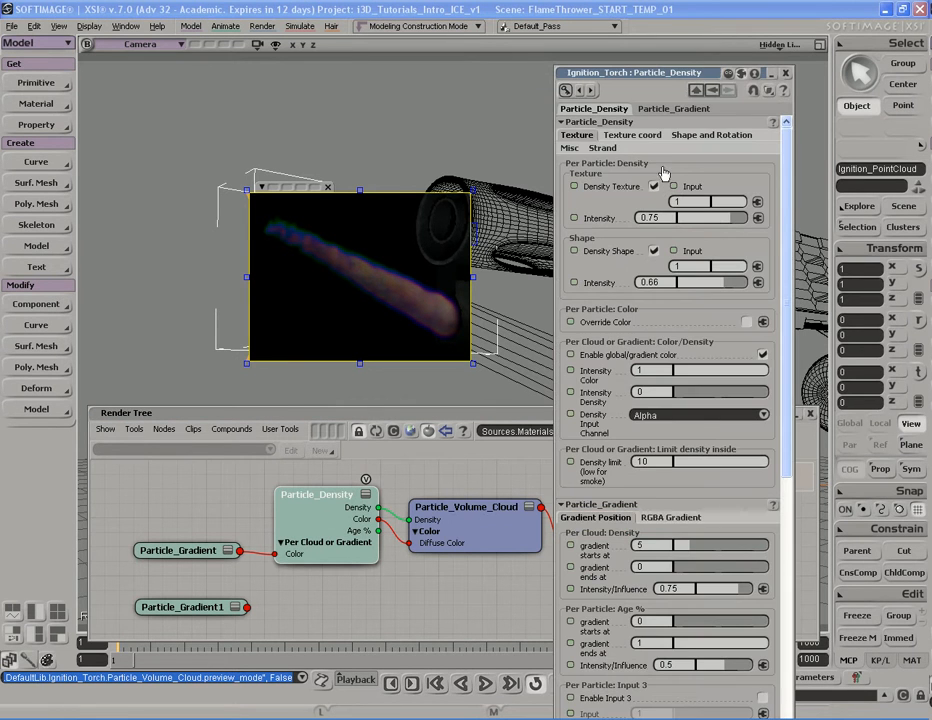
pyautogui.moveTo(690, 72); pyautogui.dragTo(690, 46)
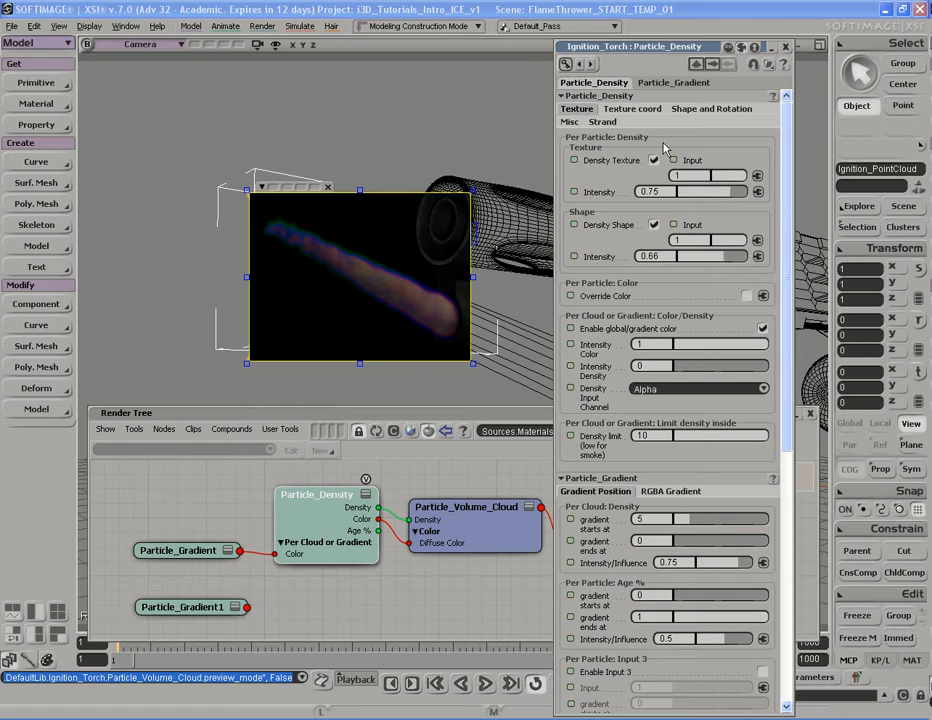
pyautogui.click(612, 478)
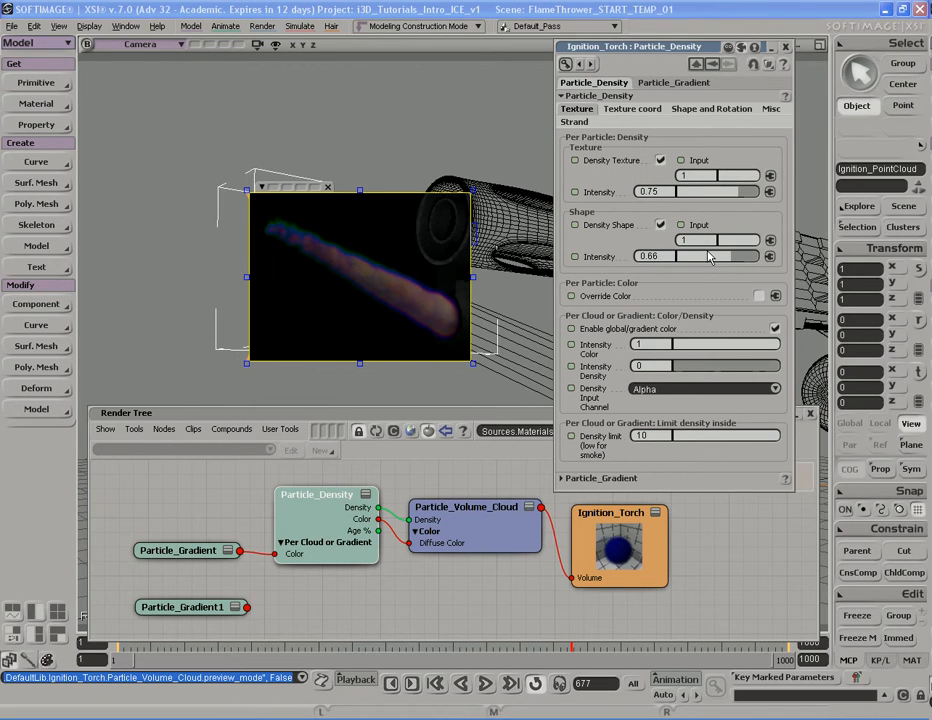
pyautogui.click(652, 256)
pyautogui.press('BackSpace')
pyautogui.write('.75')
pyautogui.press('Return')
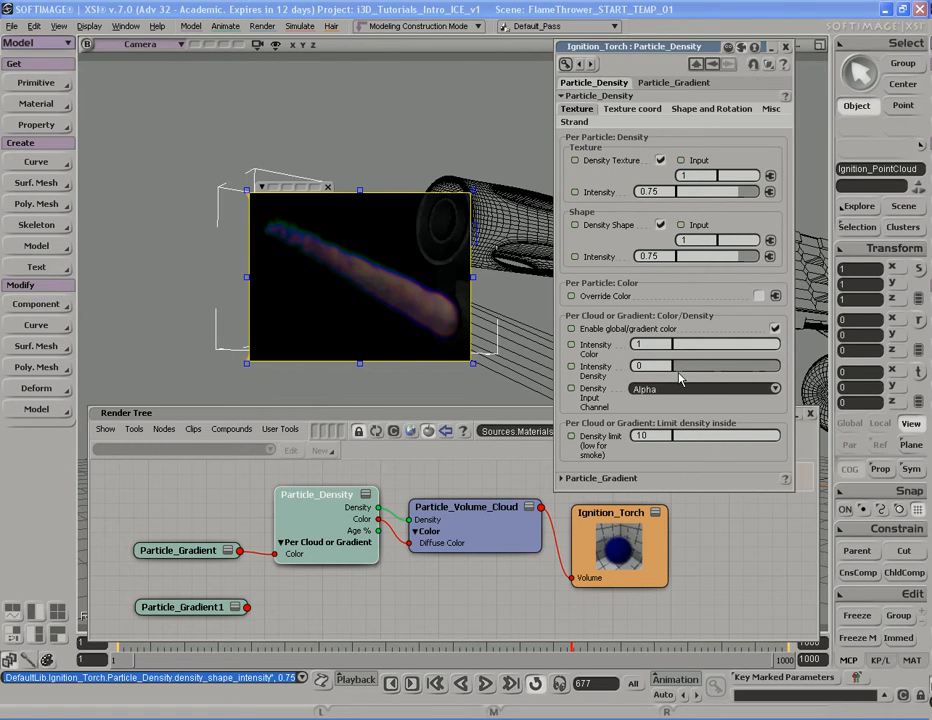
# - Set Particle_Density's gradient Intensity Density to 1 and its Density limit to 0.5
pyautogui.moveTo(687, 368); pyautogui.dragTo(788, 369)
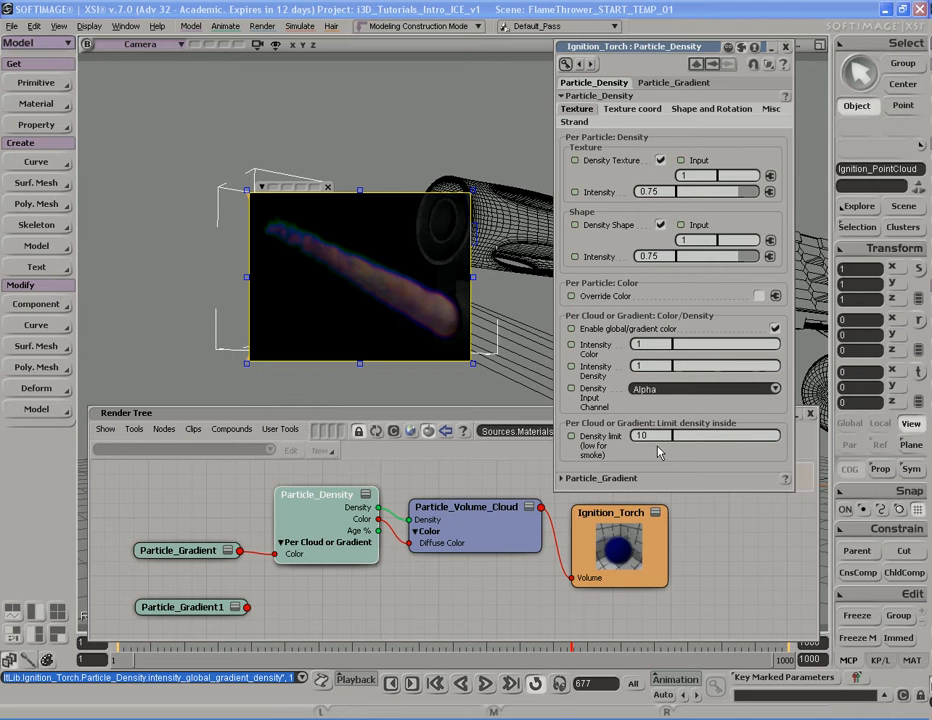
pyautogui.click(663, 435)
pyautogui.write('0.5')
pyautogui.press('Return')
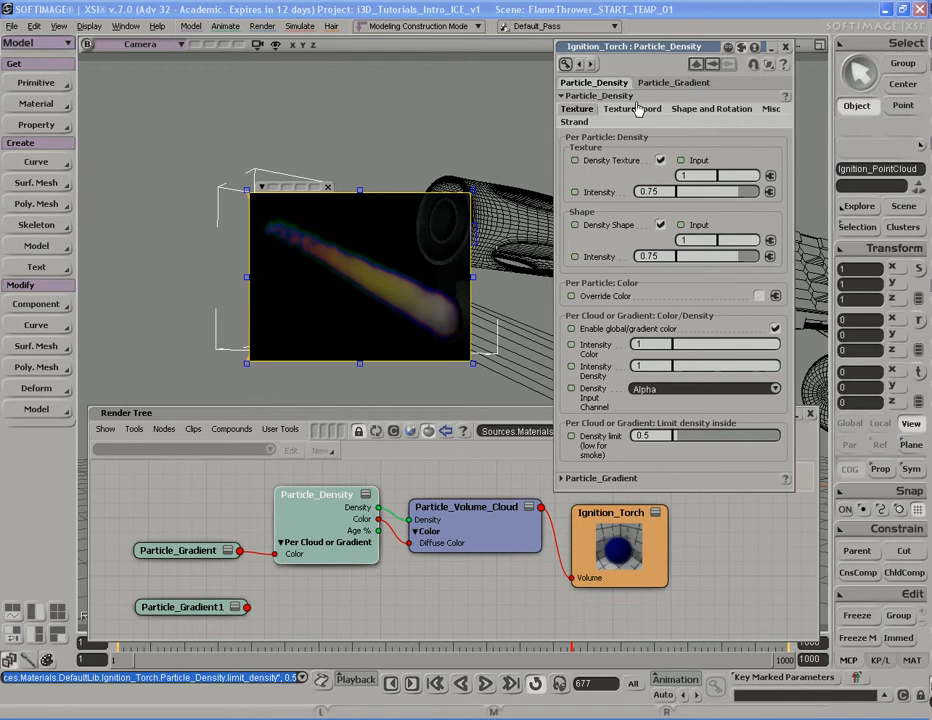
# - Review Particle_Density's texture coordinate, shape and rotation, miscellaneous and strand settings, and close its properties
pyautogui.click(660, 159)
pyautogui.click(646, 111)
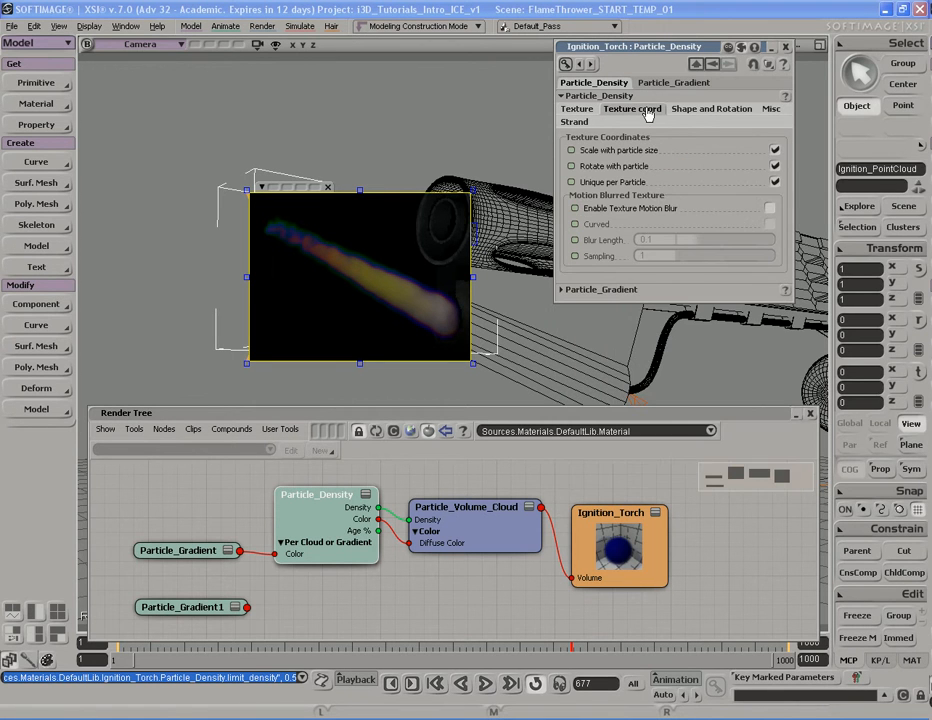
pyautogui.click(708, 112)
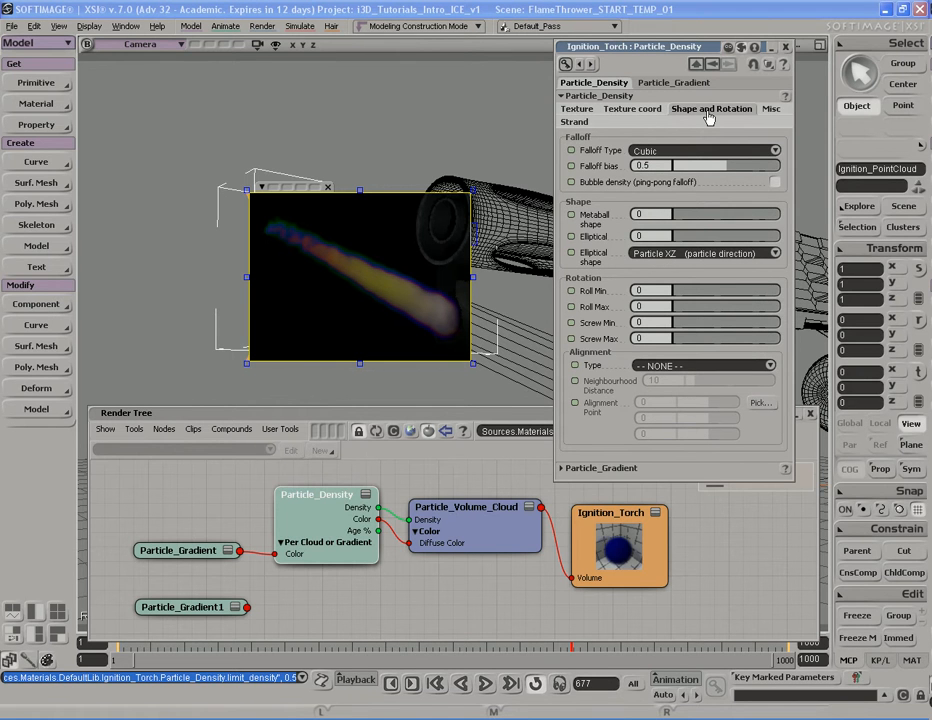
pyautogui.click(770, 111)
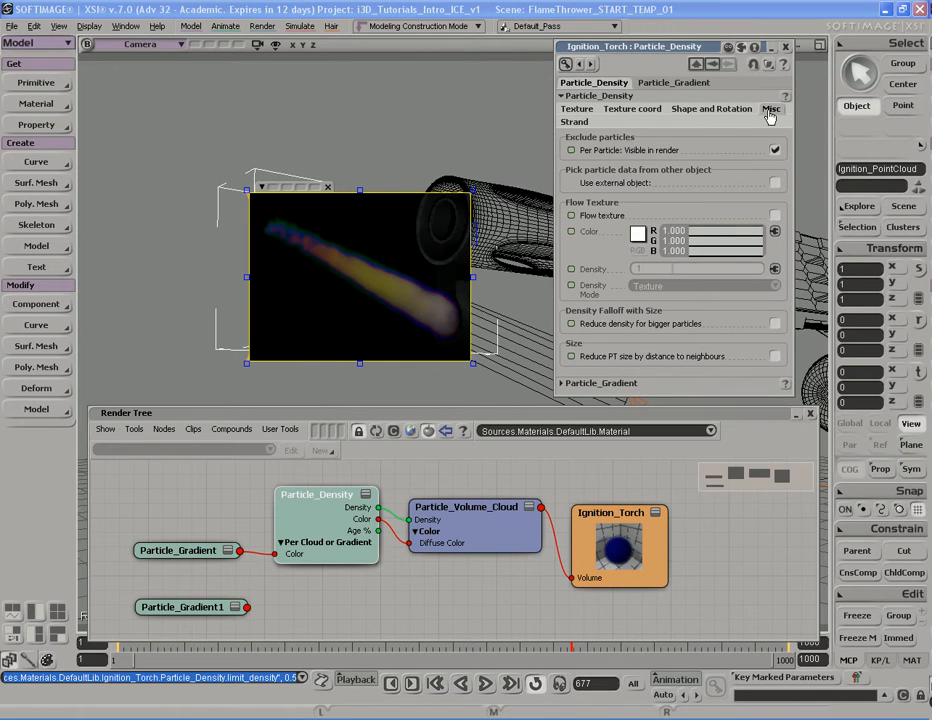
pyautogui.click(575, 121)
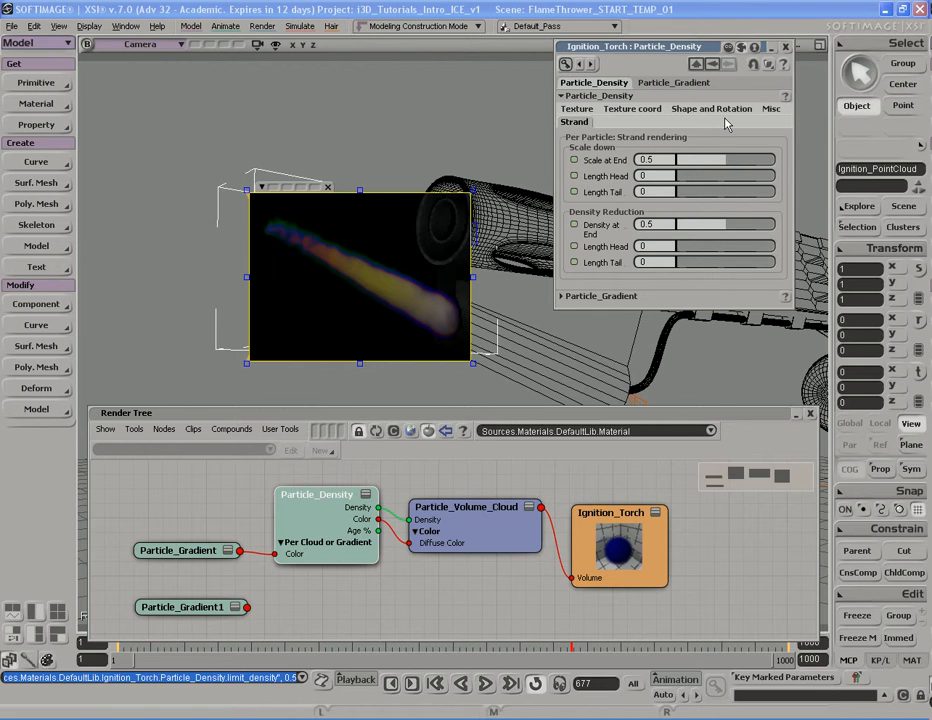
pyautogui.click(787, 47)
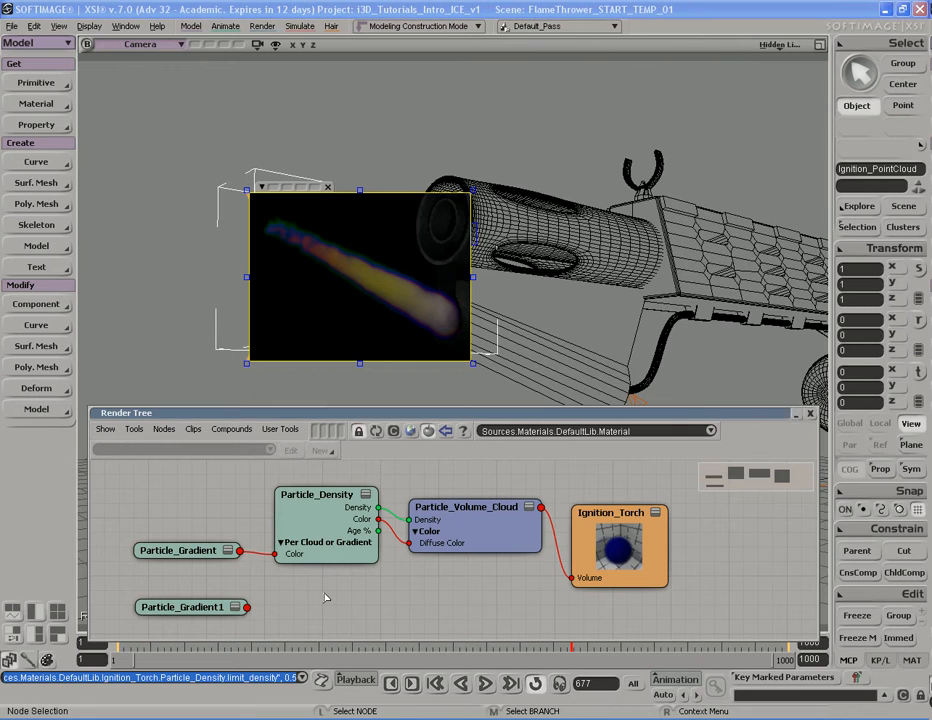
# - Apply the Black/White preset to the RGBA gradient of the Particle_Gradient shader feeding Particle_Density
pyautogui.doubleClick(175, 553)
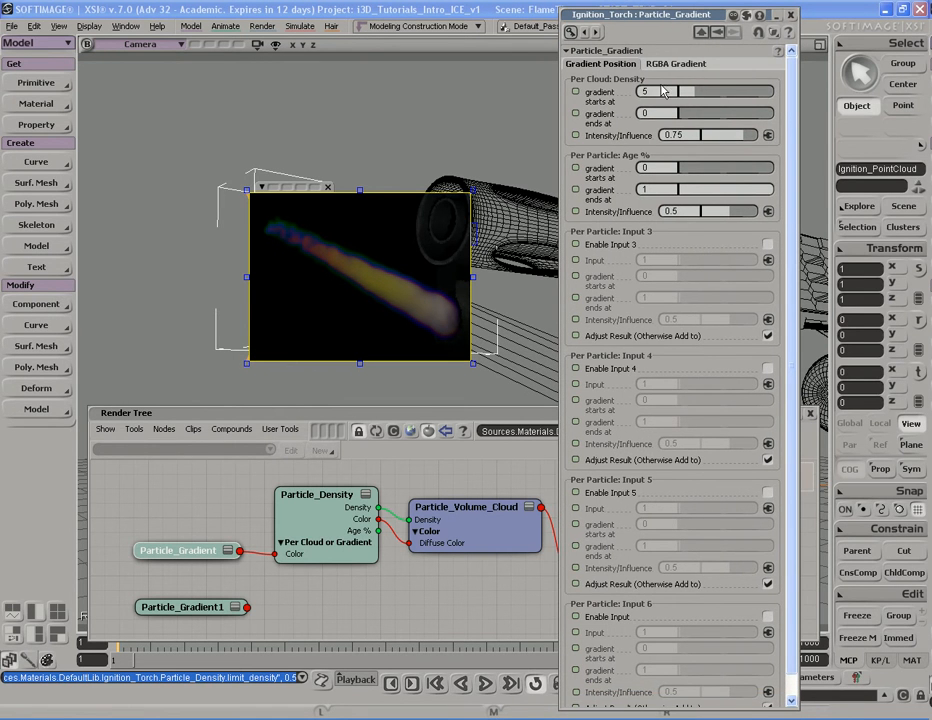
pyautogui.click(672, 65)
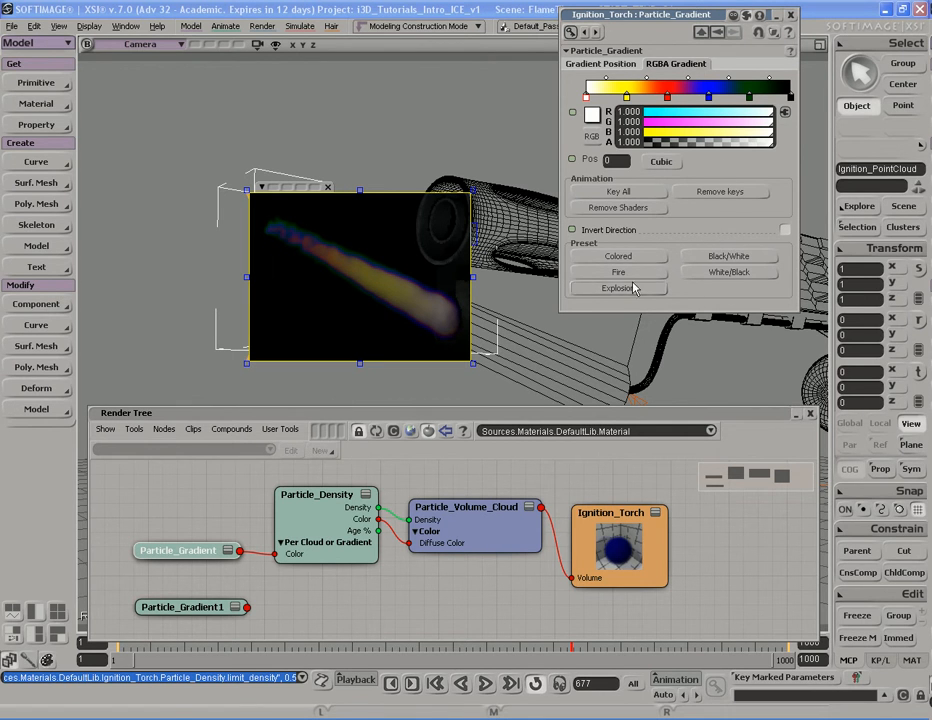
pyautogui.click(727, 258)
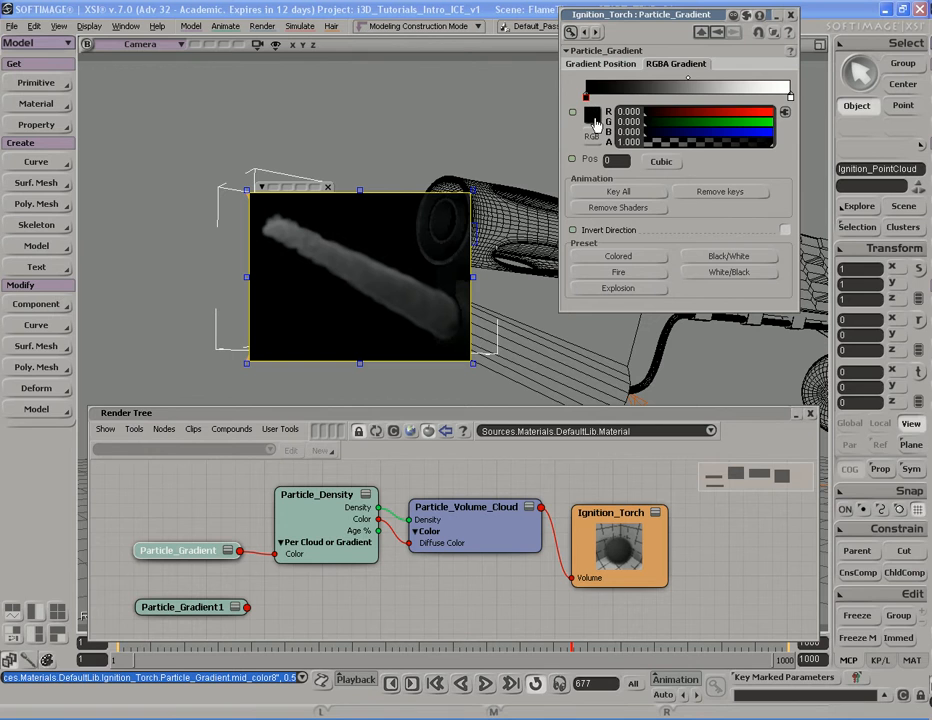
# - Color the gradient's start marker light blue in HSV mode, with hue 0.542, saturation 0.605 and value 1
pyautogui.click(591, 138)
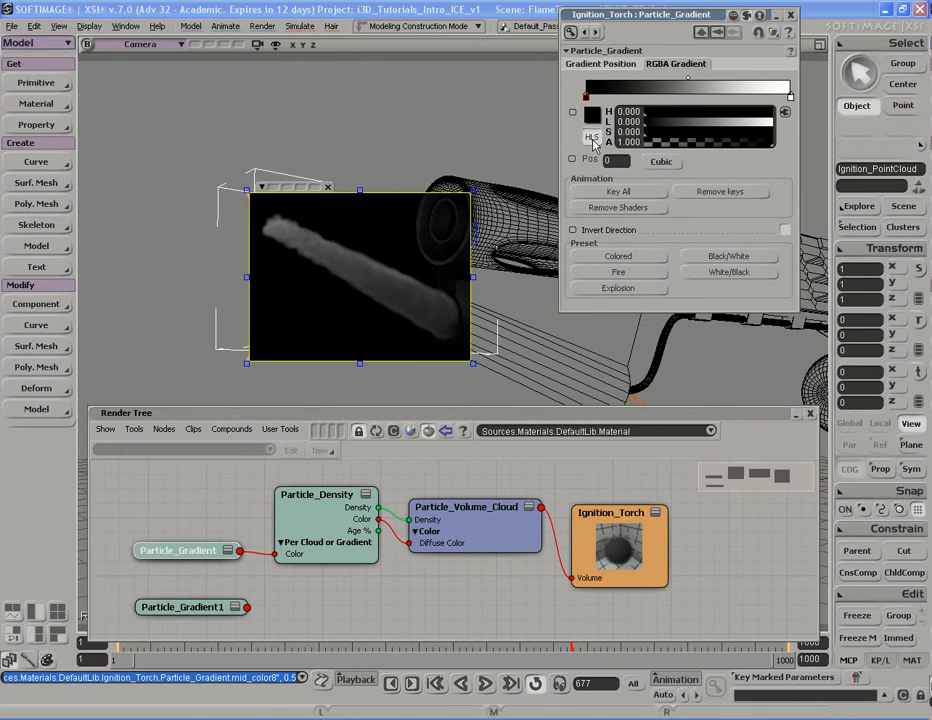
pyautogui.click(592, 139)
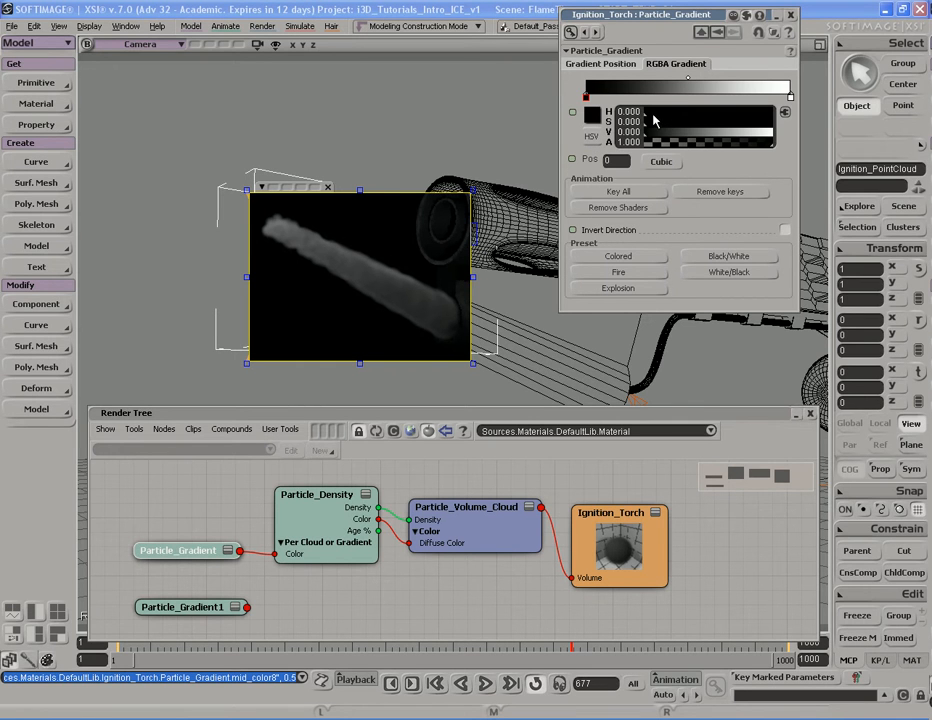
pyautogui.moveTo(650, 120); pyautogui.dragTo(716, 115)
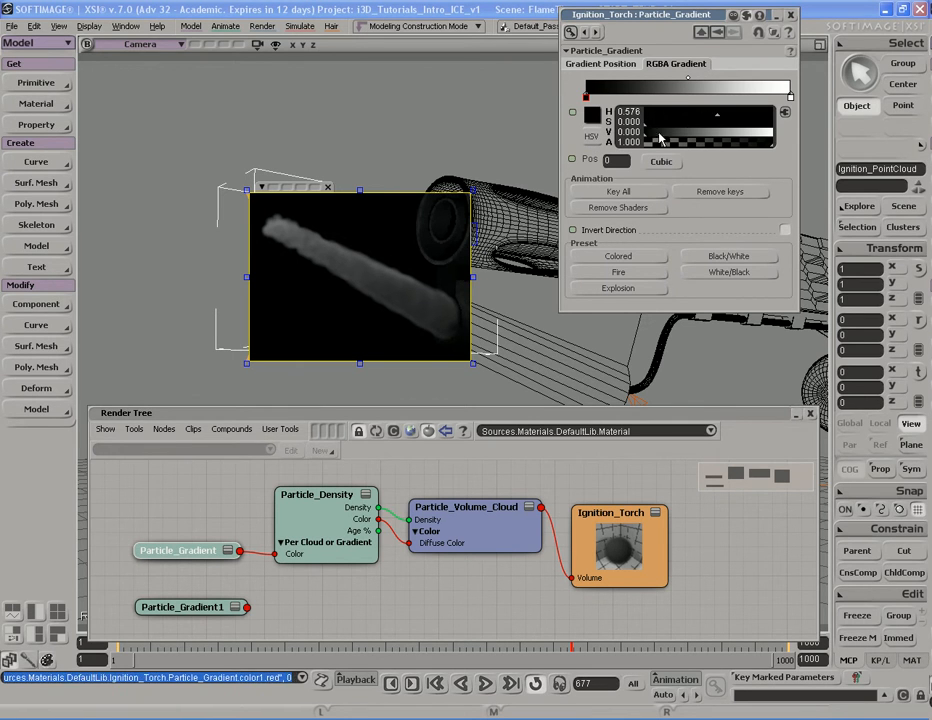
pyautogui.moveTo(646, 138); pyautogui.dragTo(784, 136)
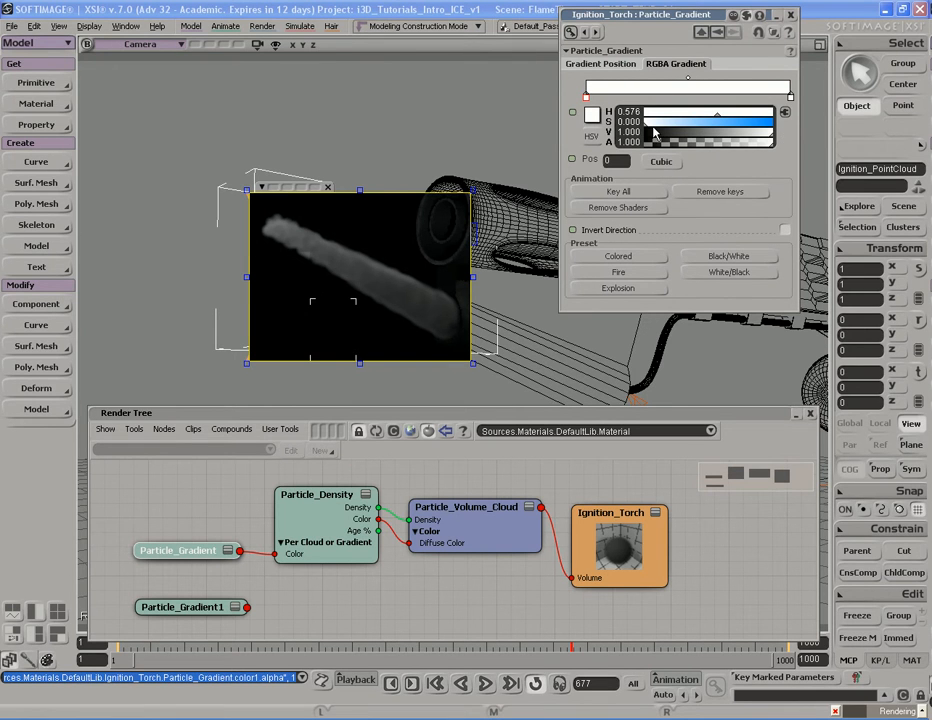
pyautogui.moveTo(646, 122); pyautogui.dragTo(714, 119)
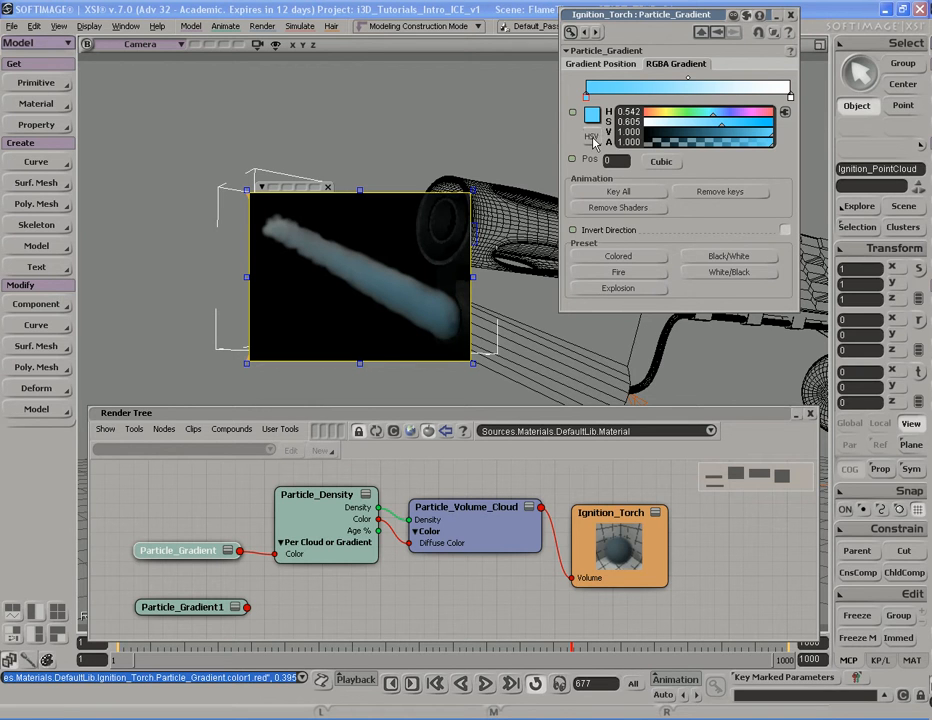
# - Color the gradient's end marker violet-blue, with hue 0.667, saturation 0.542 and value 1
pyautogui.click(790, 98)
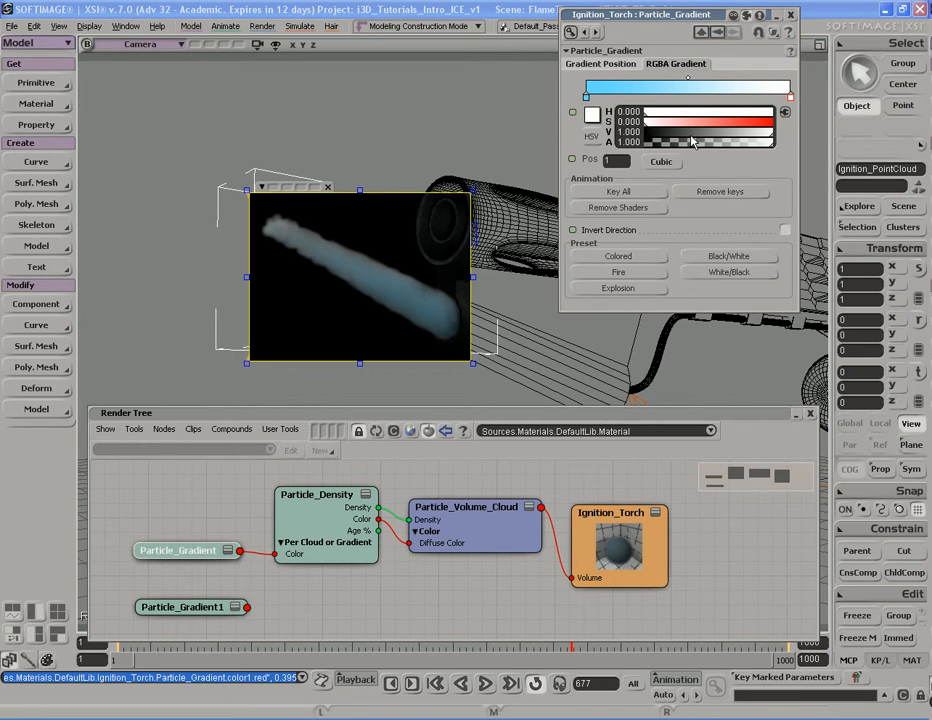
pyautogui.moveTo(751, 140); pyautogui.dragTo(772, 141)
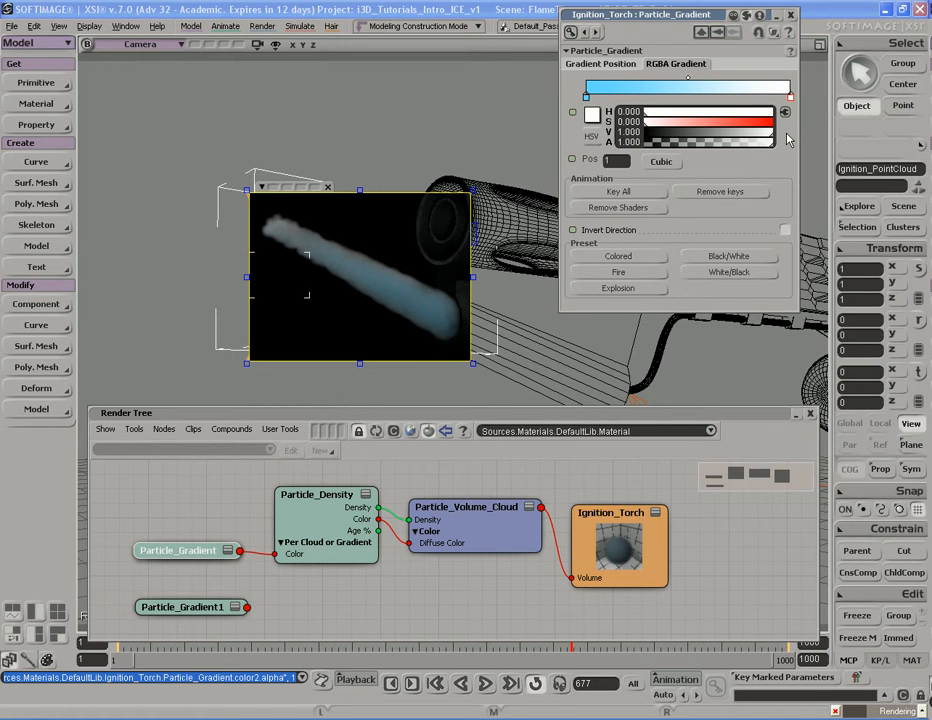
pyautogui.moveTo(651, 130); pyautogui.dragTo(729, 119)
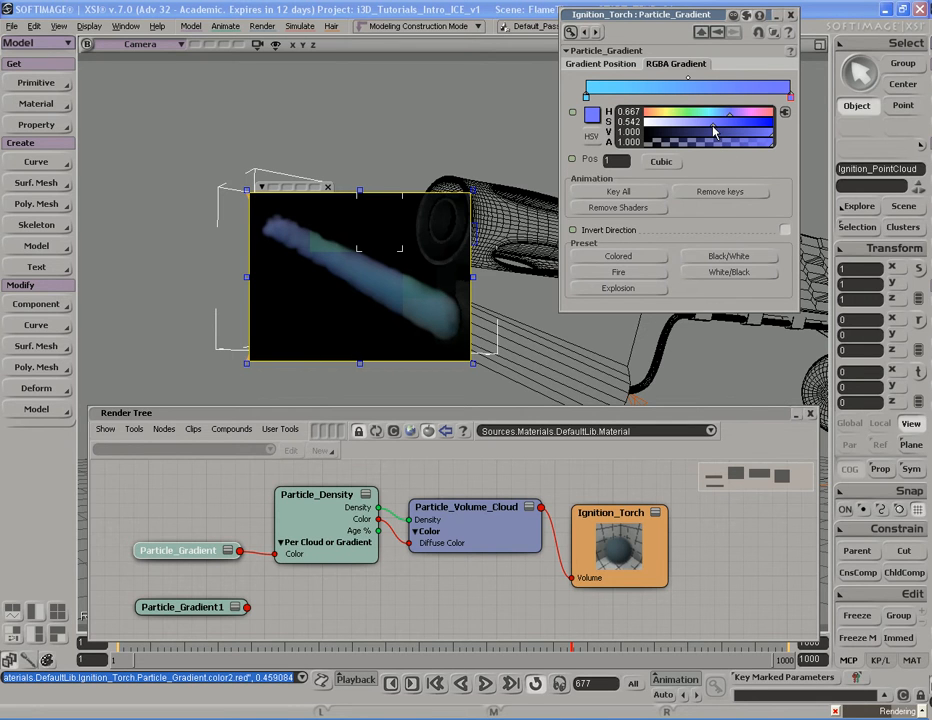
# - Set the Particle_Gradient end marker's saturation to 0.802 and its value to 3
pyautogui.moveTo(714, 125); pyautogui.dragTo(747, 126)
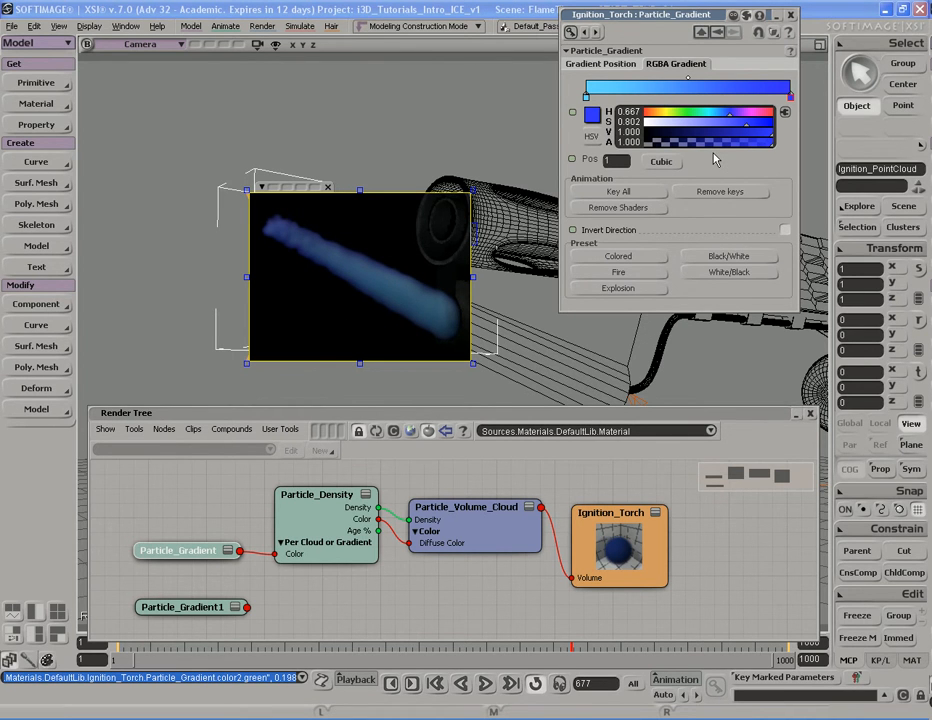
pyautogui.doubleClick(628, 131)
pyautogui.click(771, 141)
pyautogui.click(774, 135)
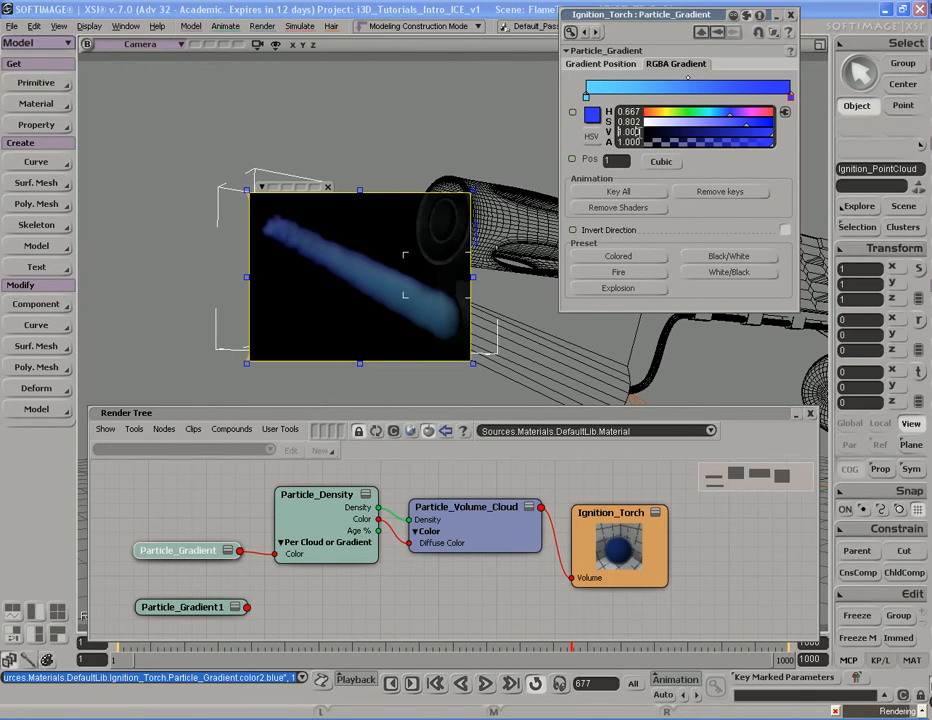
pyautogui.doubleClick(637, 132)
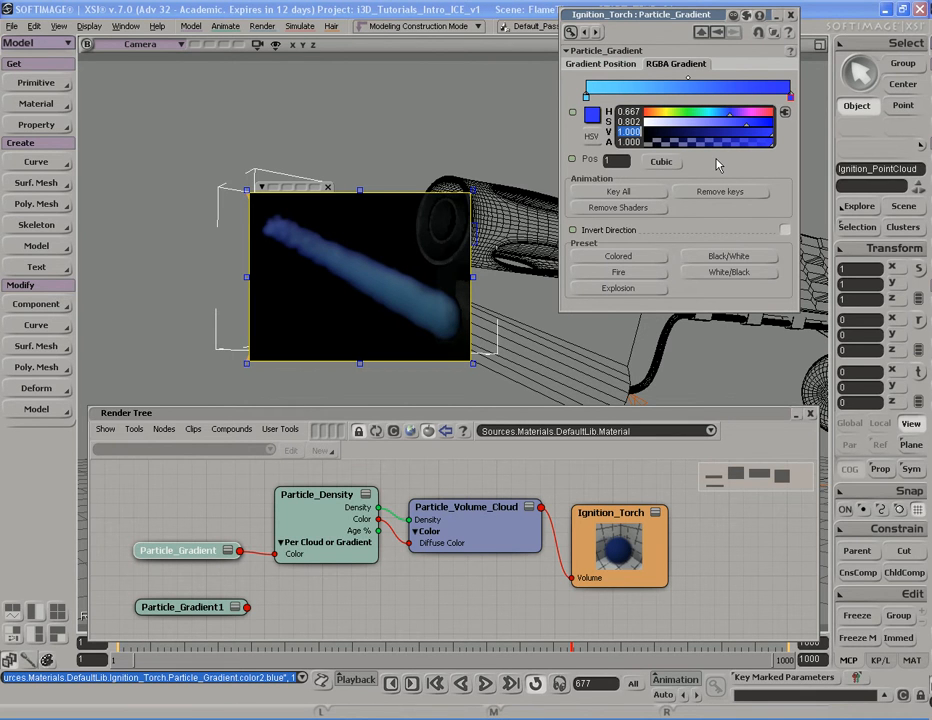
pyautogui.write('3')
pyautogui.press('Tab')
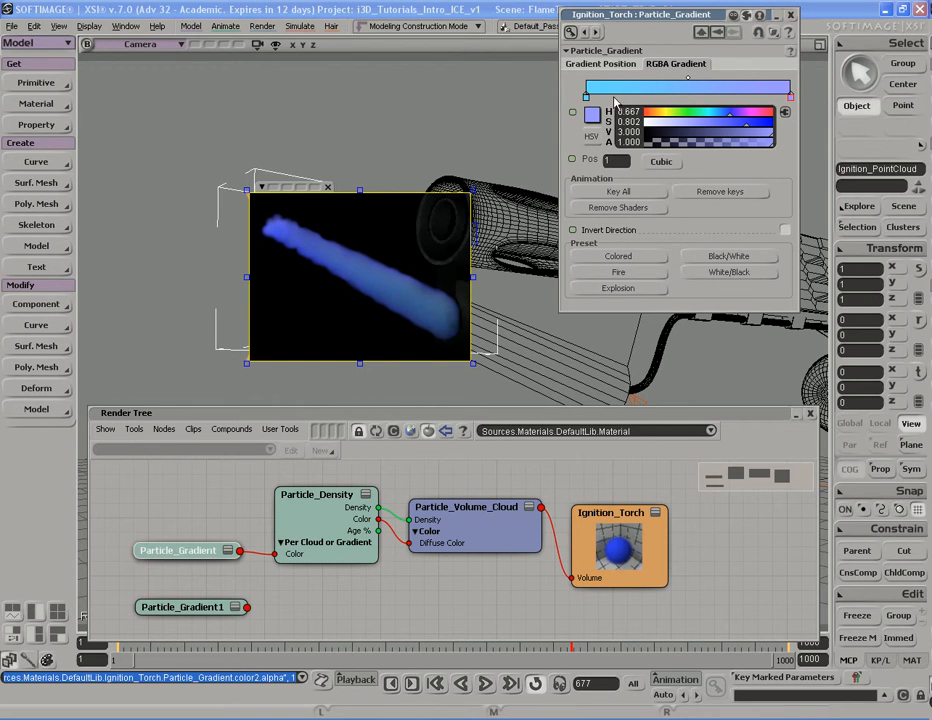
# - Brighten the gradient's light blue start marker by setting its HSV value to 6
pyautogui.click(586, 97)
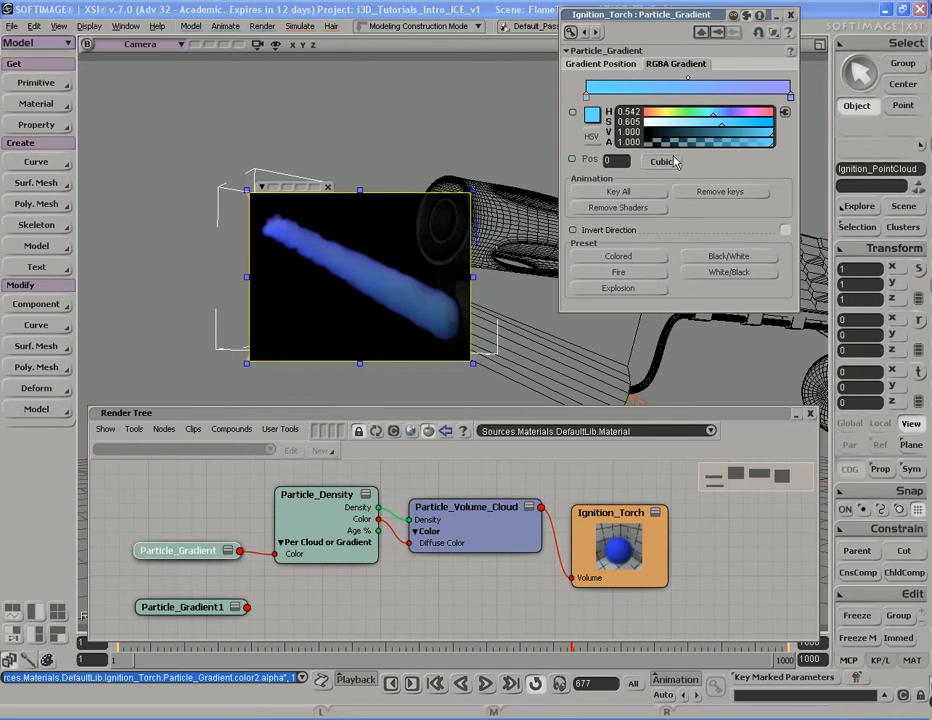
pyautogui.click(629, 131)
pyautogui.write('6')
pyautogui.press('Return')
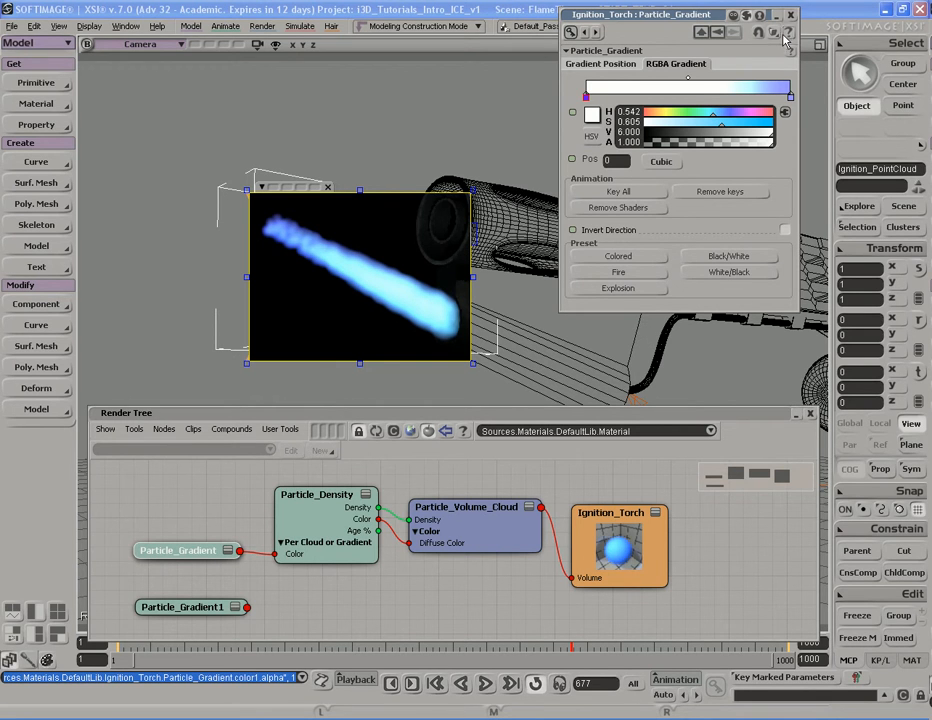
# - Shift the midpoint between the two gradient markers to position 0.09, close to the start marker
pyautogui.click(669, 83)
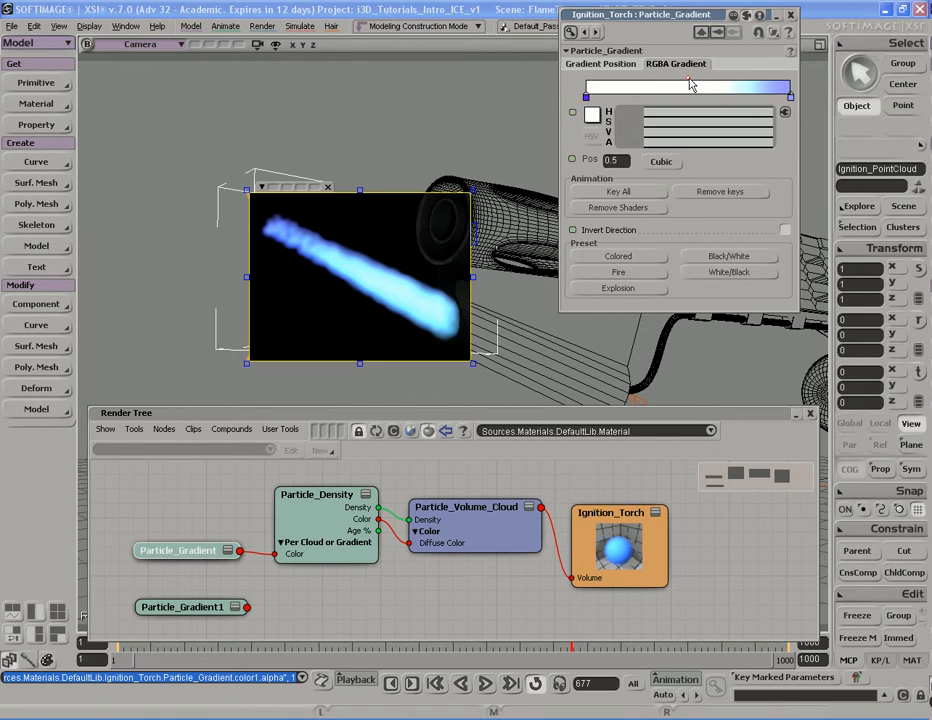
pyautogui.moveTo(669, 83); pyautogui.dragTo(605, 84)
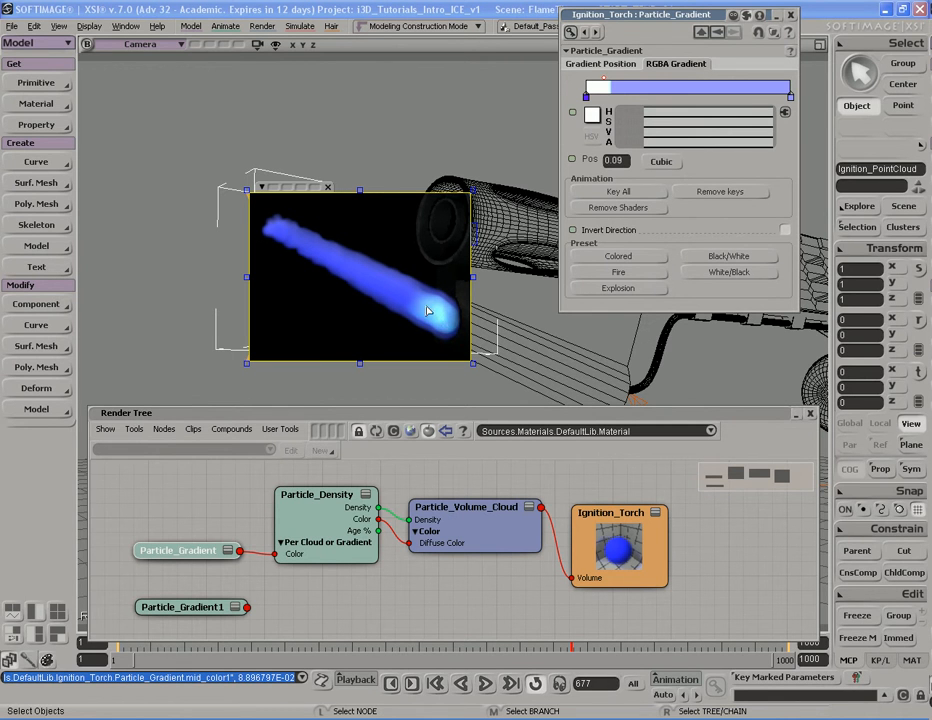
pyautogui.click(790, 95)
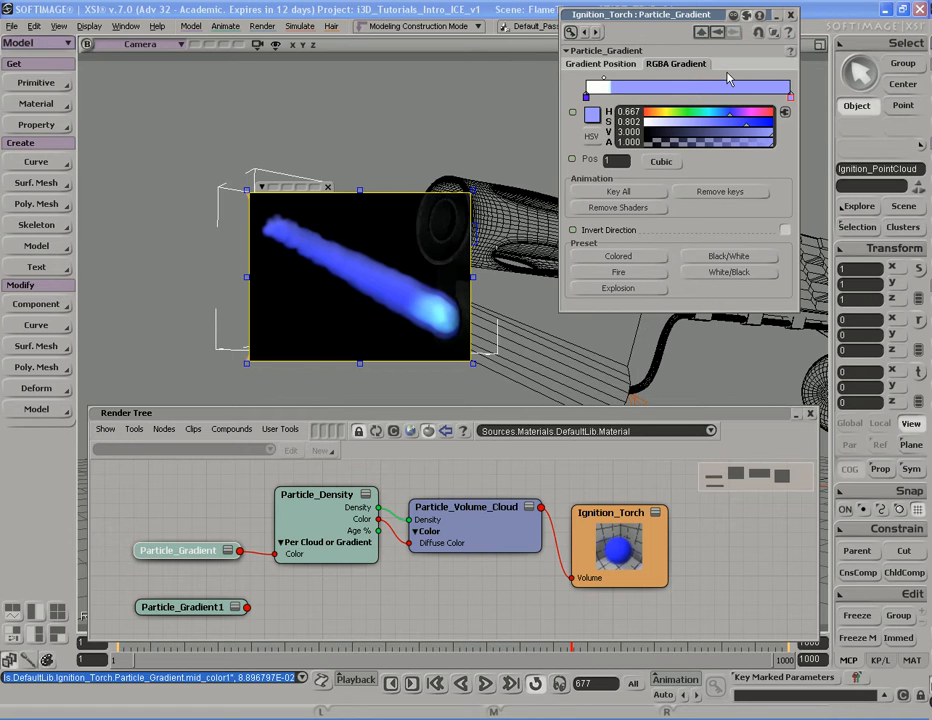
# - In Particle_Gradient's gradient position settings, set the Per Particle Age % intensity/influence to 1
pyautogui.click(618, 65)
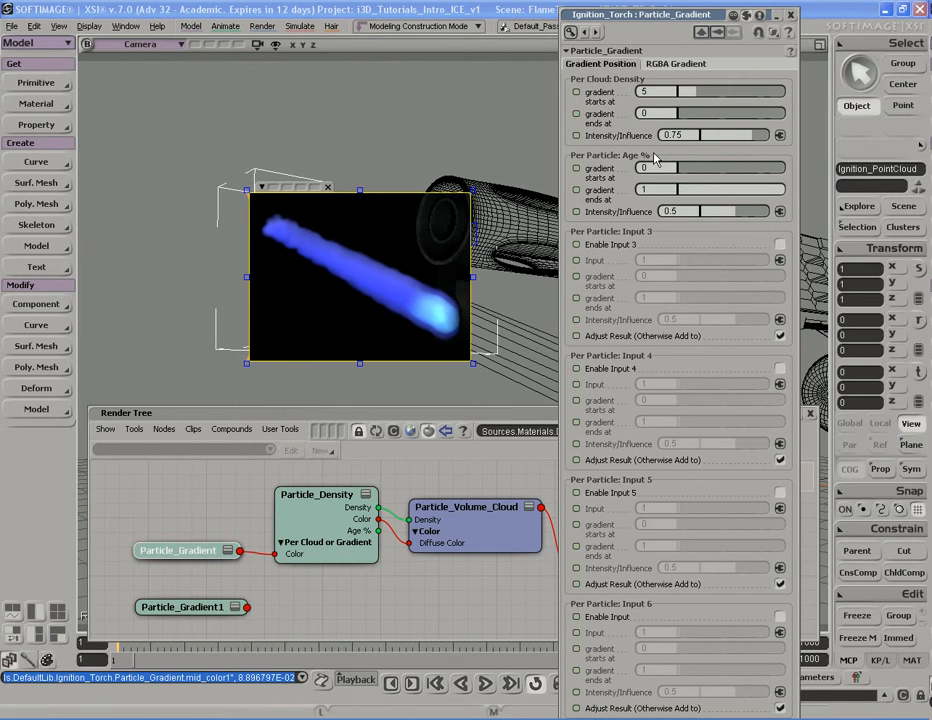
pyautogui.click(736, 216)
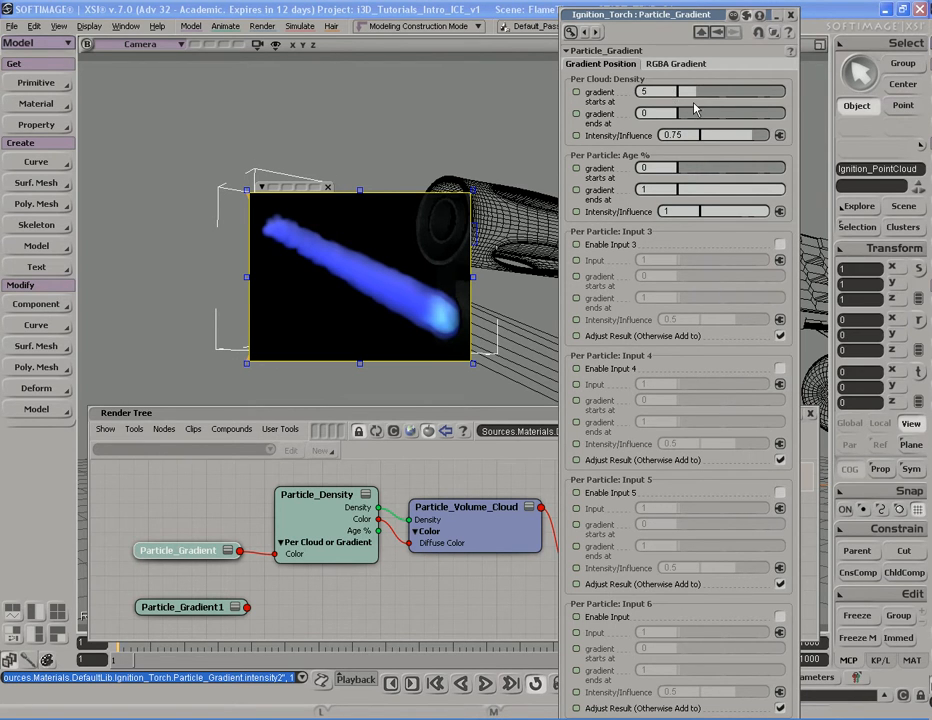
pyautogui.press('Tab')
# - Set the Per Cloud Density gradient to start at 0.694 and end at 0.469
pyautogui.moveTo(695, 95); pyautogui.dragTo(687, 99)
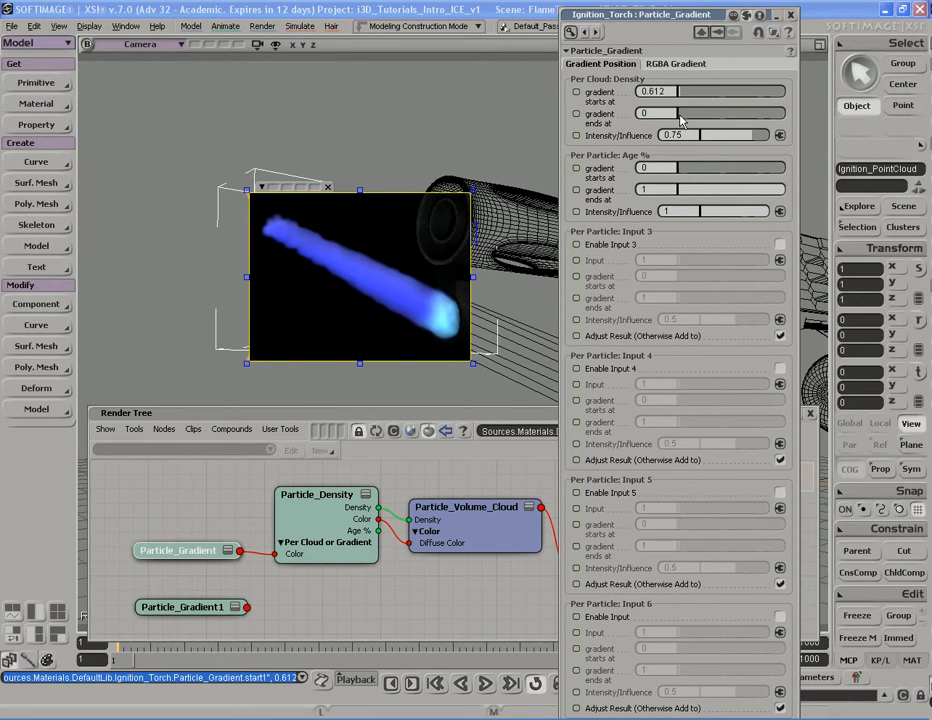
pyautogui.moveTo(681, 121); pyautogui.dragTo(688, 117)
pyautogui.moveTo(681, 93); pyautogui.dragTo(686, 103)
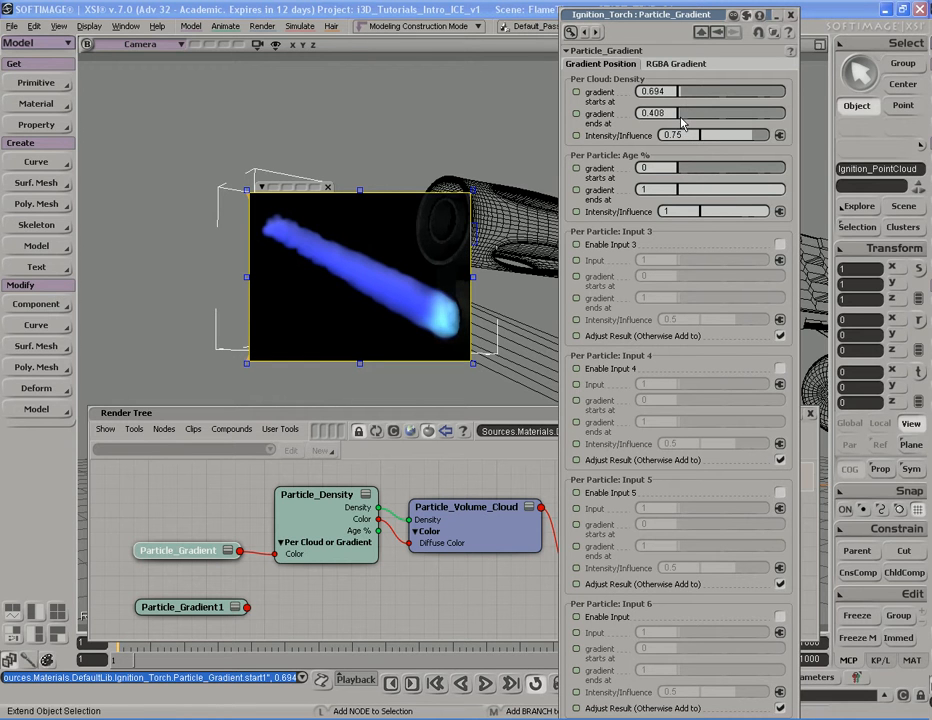
pyautogui.moveTo(681, 120); pyautogui.dragTo(685, 121)
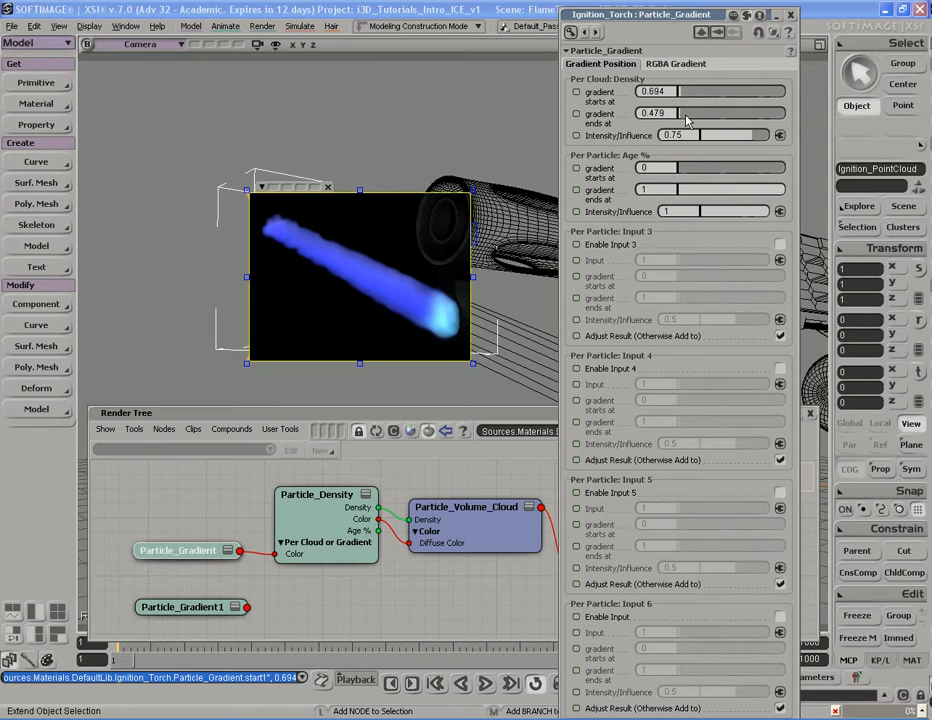
pyautogui.moveTo(686, 120); pyautogui.dragTo(686, 121)
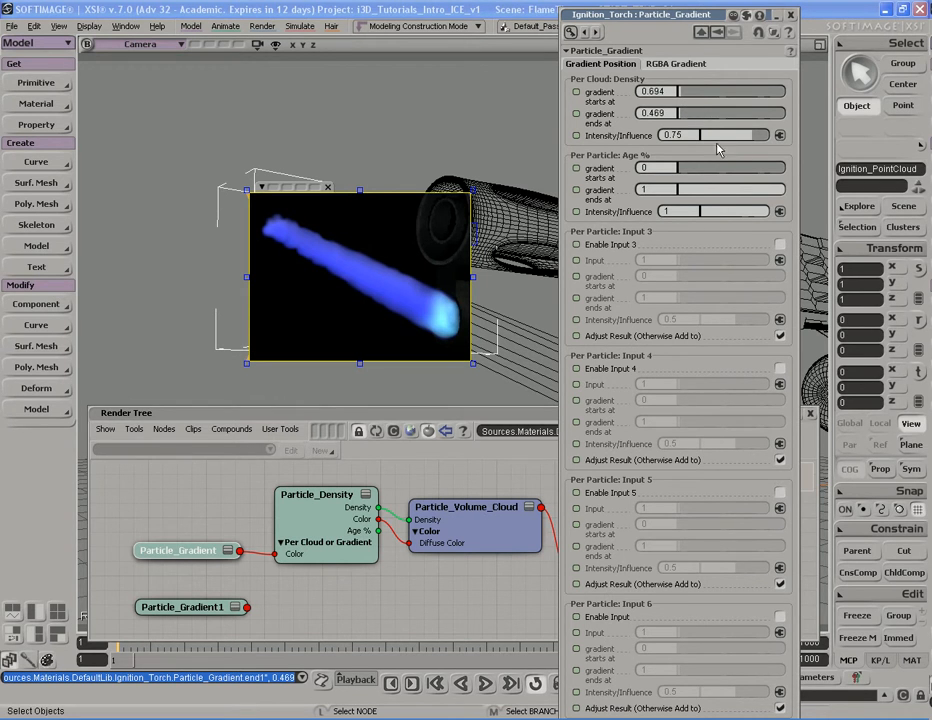
# - Set the Per Cloud Density intensity/influence to 0.6 and close Particle_Gradient's properties
pyautogui.doubleClick(672, 135)
pyautogui.write('0.6')
pyautogui.press('Return')
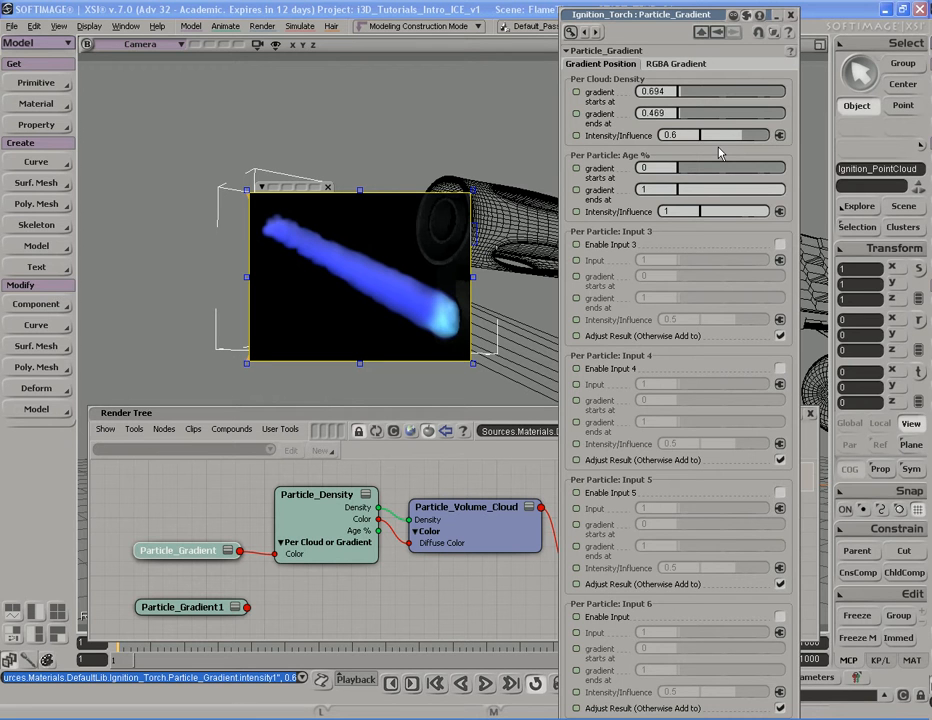
pyautogui.click(790, 15)
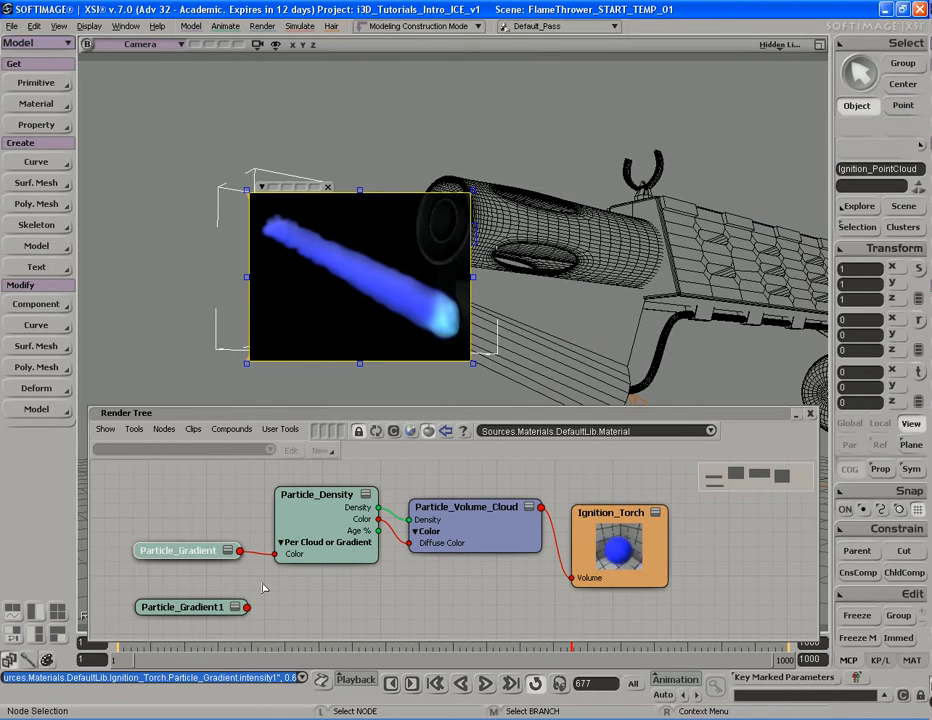
# - Connect the Particle_Gradient1 output to the Density input under Per Cloud or Gradient on Particle_Density
pyautogui.moveTo(191, 608); pyautogui.dragTo(170, 605)
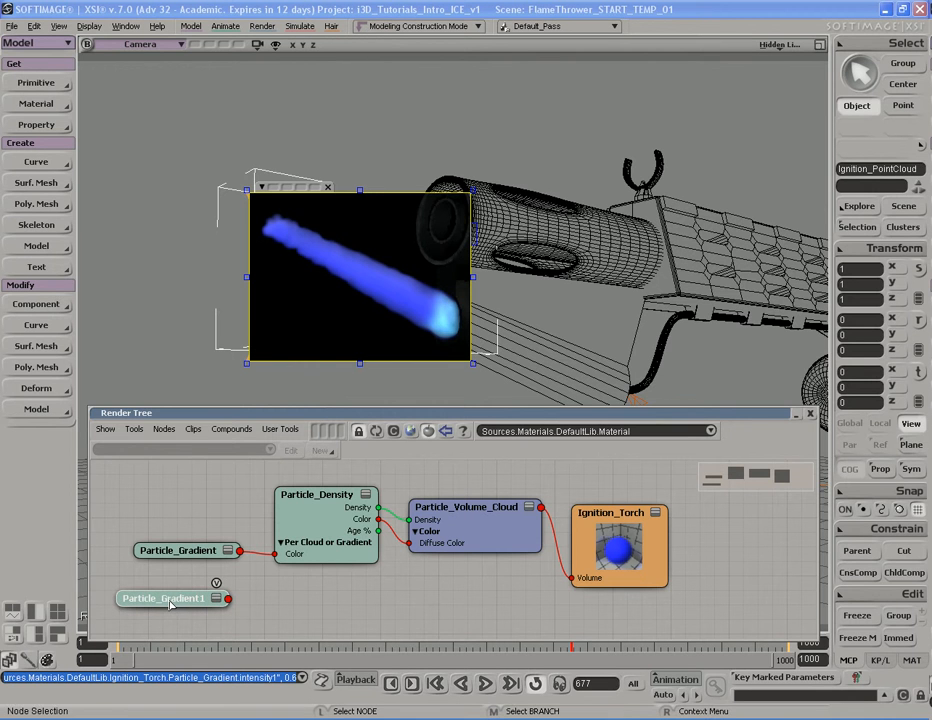
pyautogui.click(319, 519)
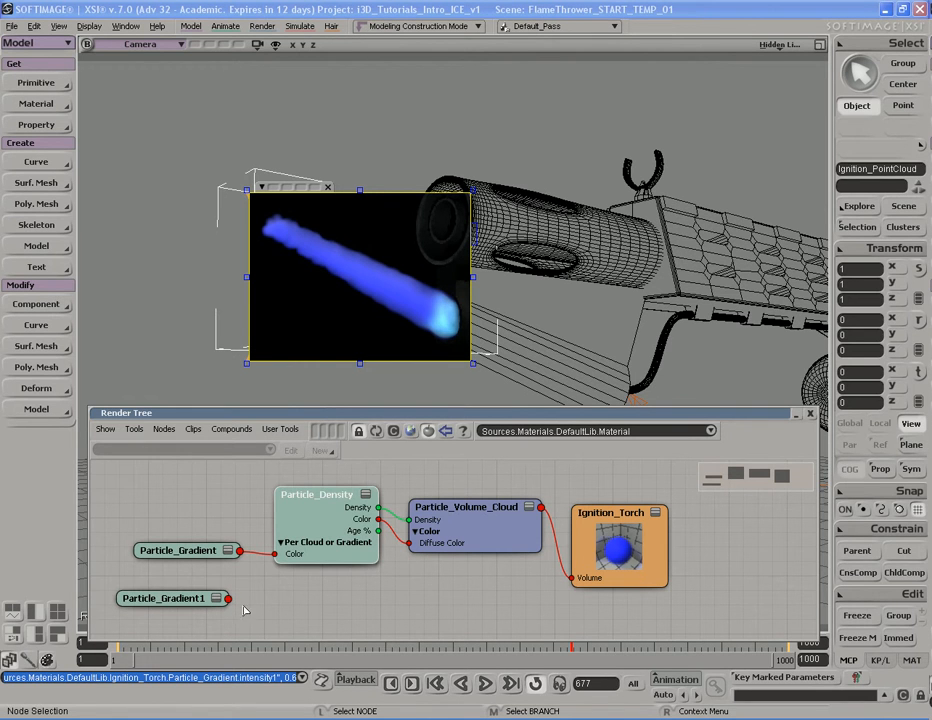
pyautogui.moveTo(228, 598); pyautogui.dragTo(333, 518)
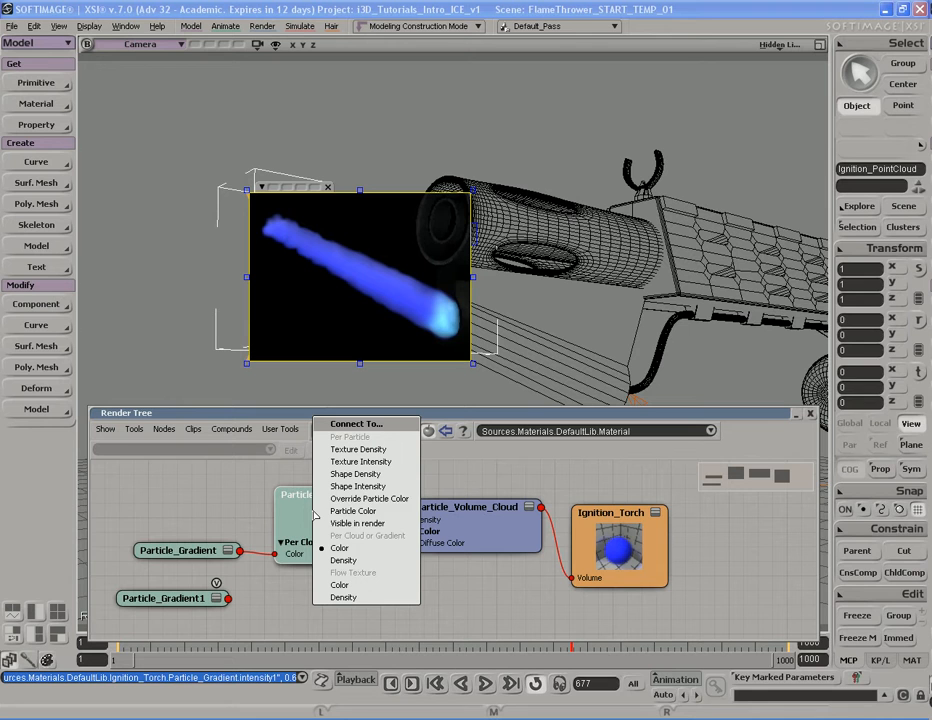
pyautogui.click(344, 562)
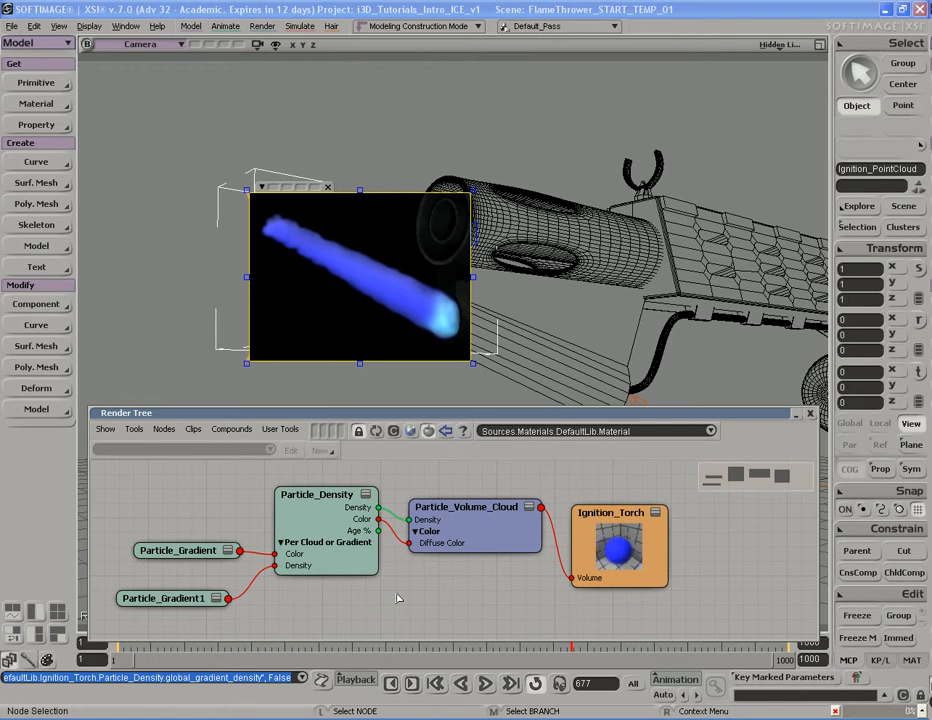
# - Open Particle_Gradient1's properties and apply the Black/White preset to its RGBA gradient
pyautogui.doubleClick(176, 600)
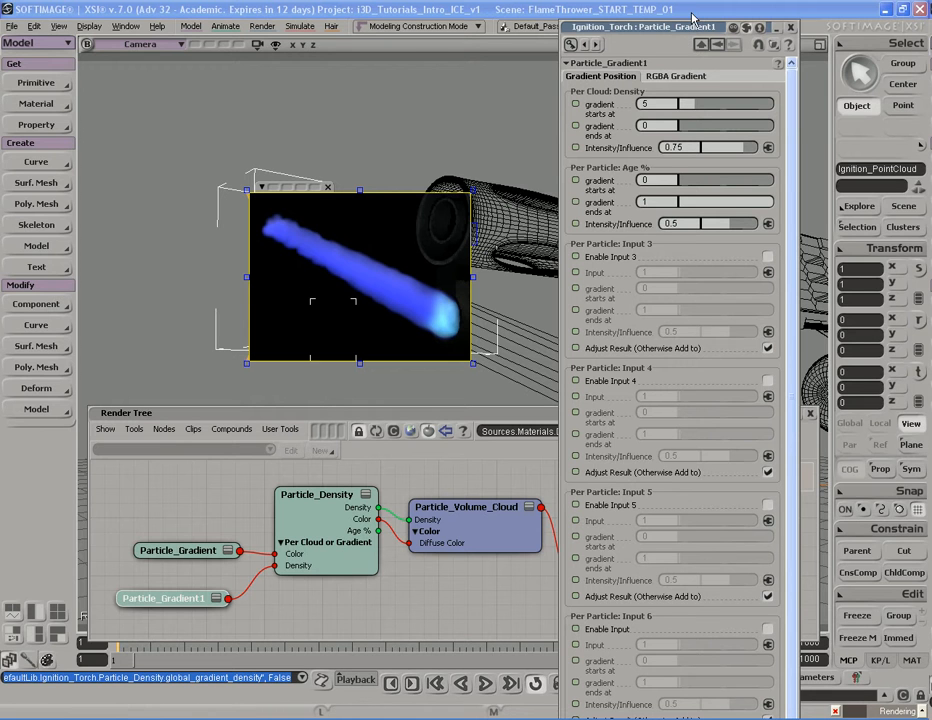
pyautogui.moveTo(693, 17); pyautogui.dragTo(705, 1)
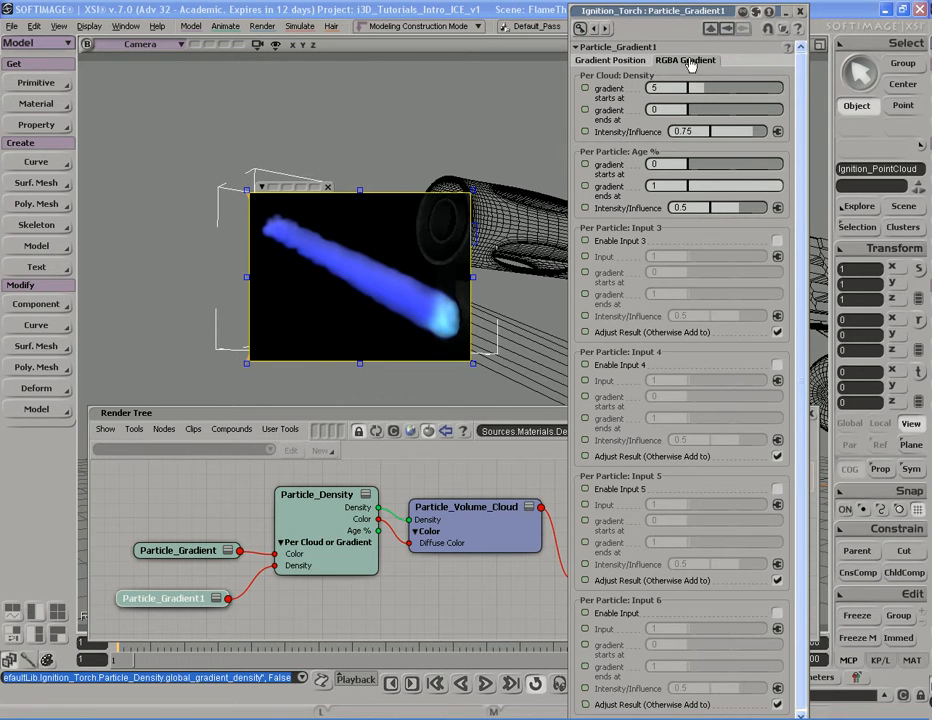
pyautogui.click(690, 62)
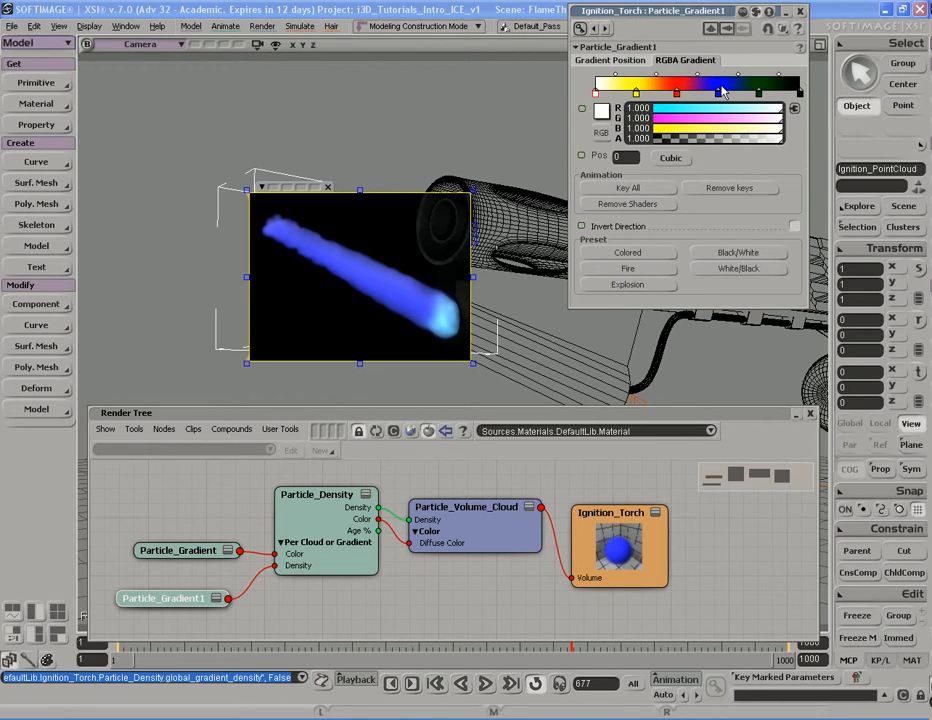
pyautogui.click(742, 255)
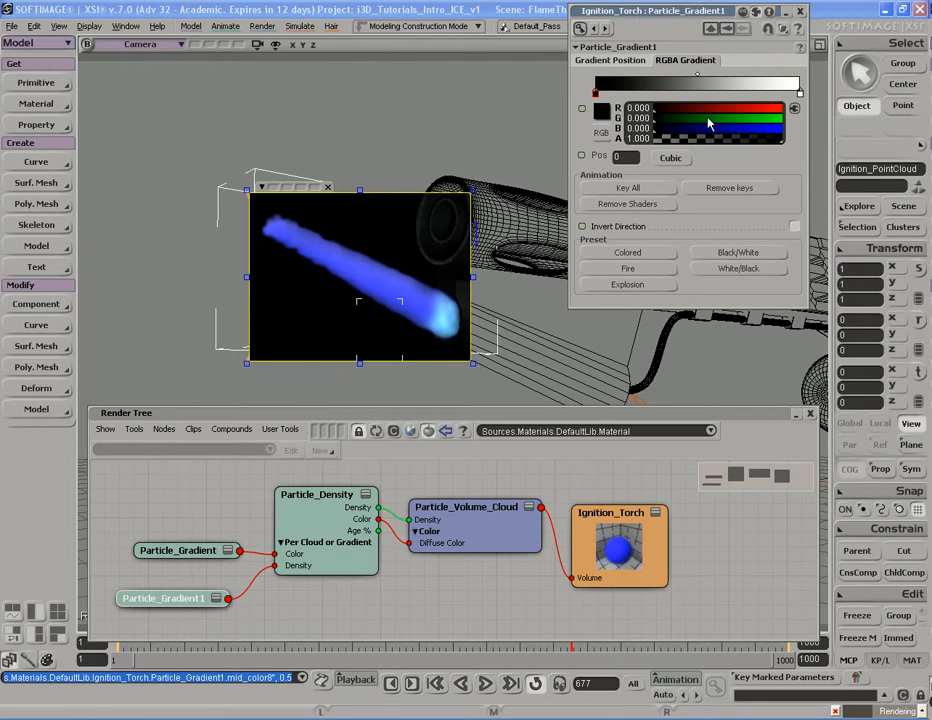
# - Make Particle_Gradient1's start marker white with an alpha of 0
pyautogui.click(601, 110)
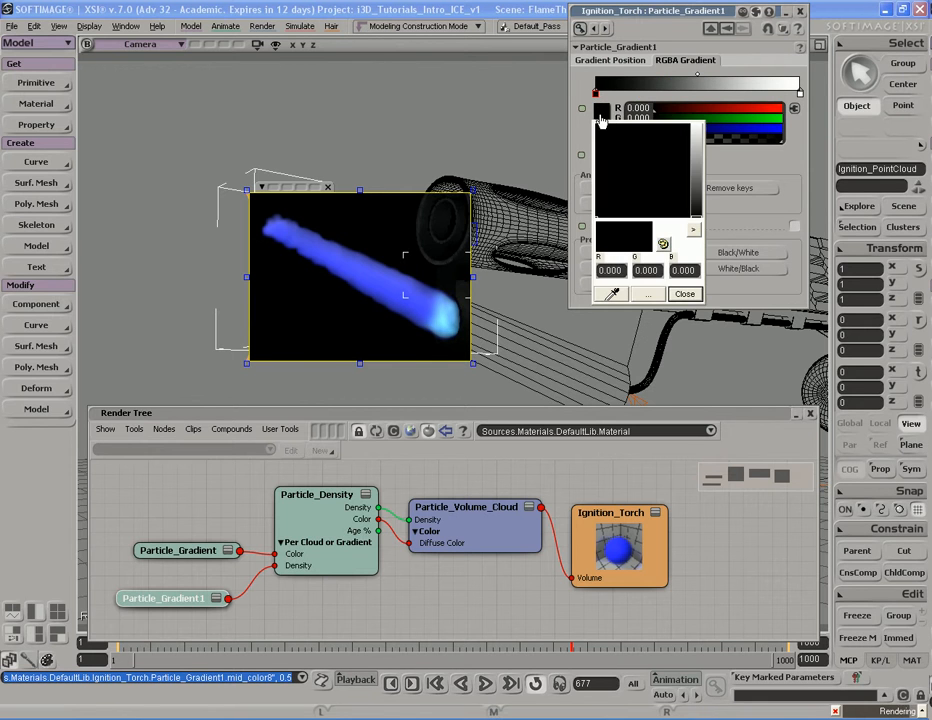
pyautogui.moveTo(695, 152); pyautogui.dragTo(697, 126)
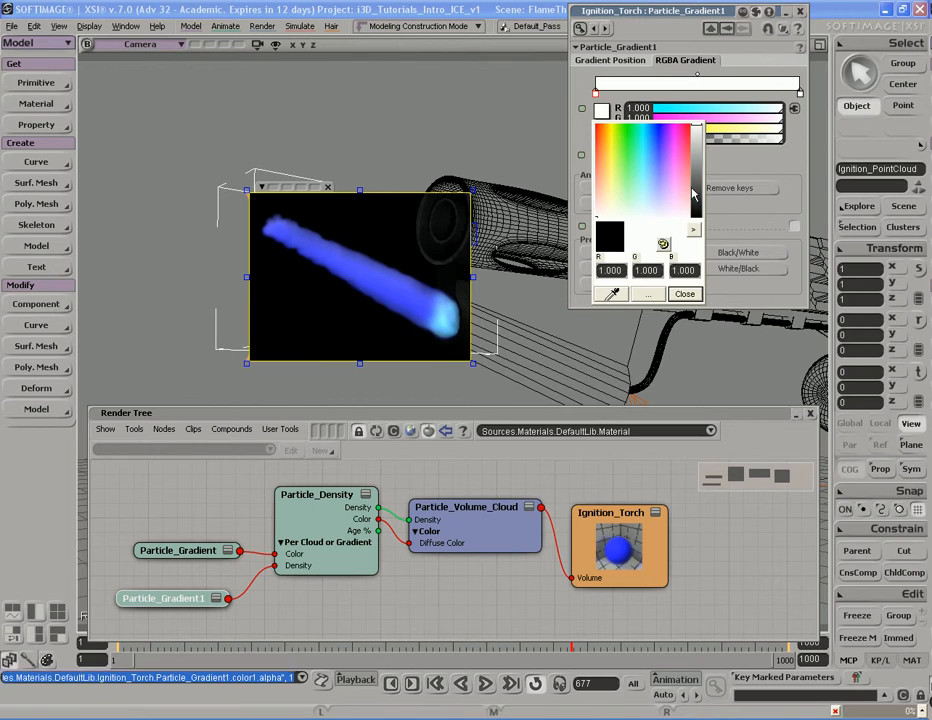
pyautogui.click(694, 294)
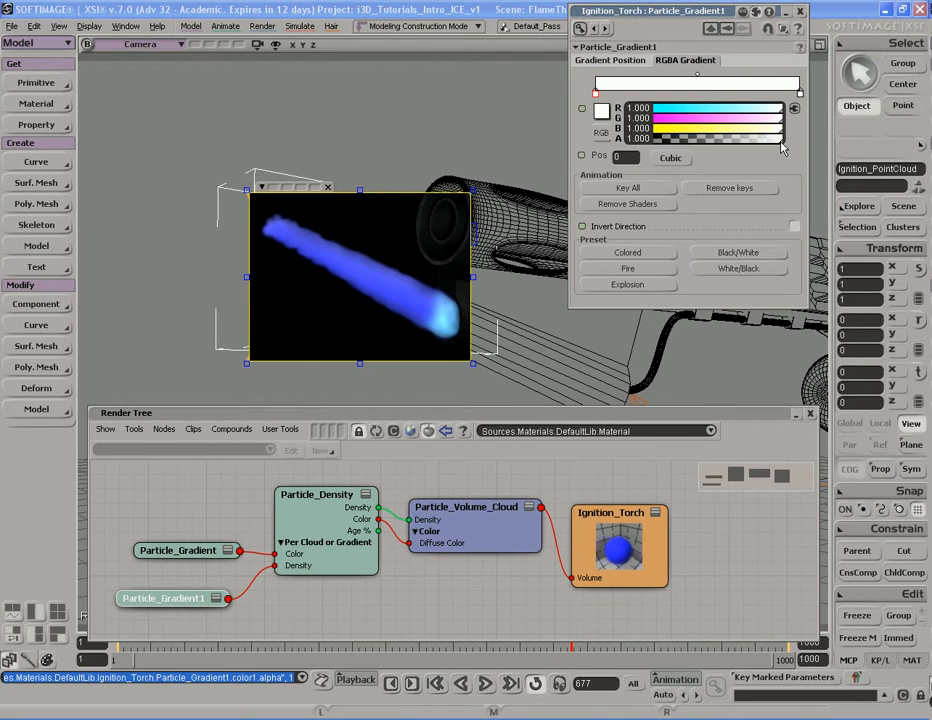
pyautogui.moveTo(781, 146); pyautogui.dragTo(651, 146)
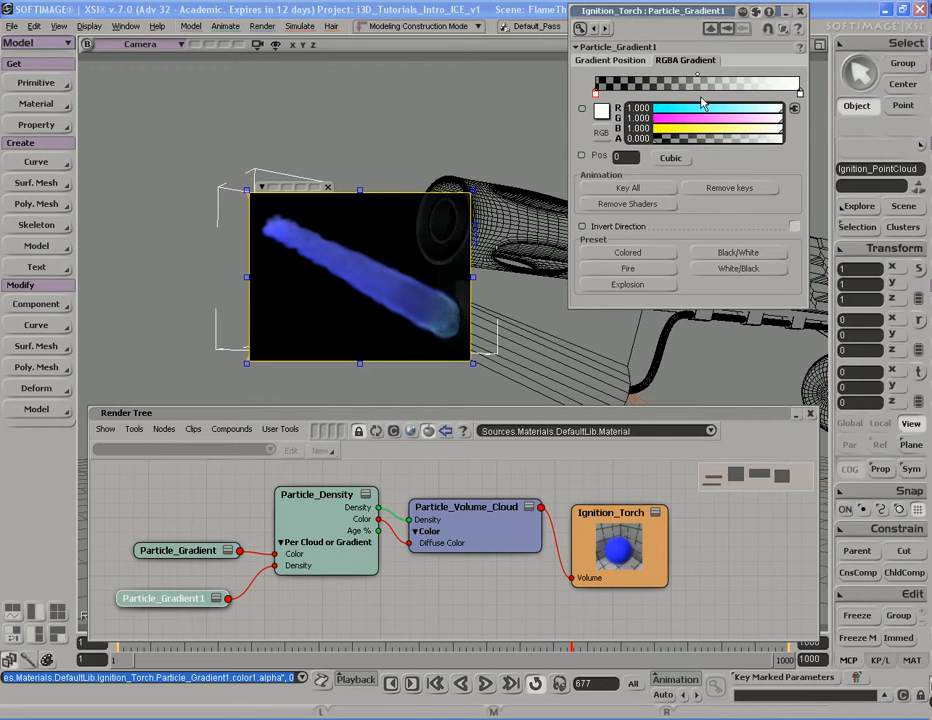
# - Move Particle_Gradient1's white end marker to position 0.09 and lower its alpha to 0.136
pyautogui.click(800, 95)
pyautogui.moveTo(800, 95); pyautogui.dragTo(617, 100)
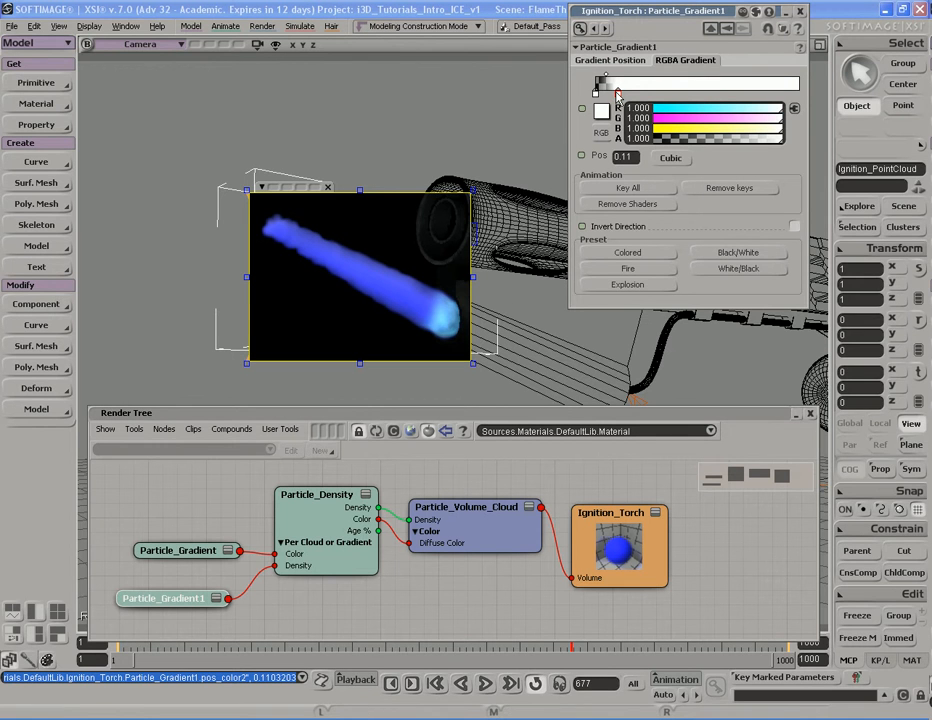
pyautogui.moveTo(616, 91); pyautogui.dragTo(613, 97)
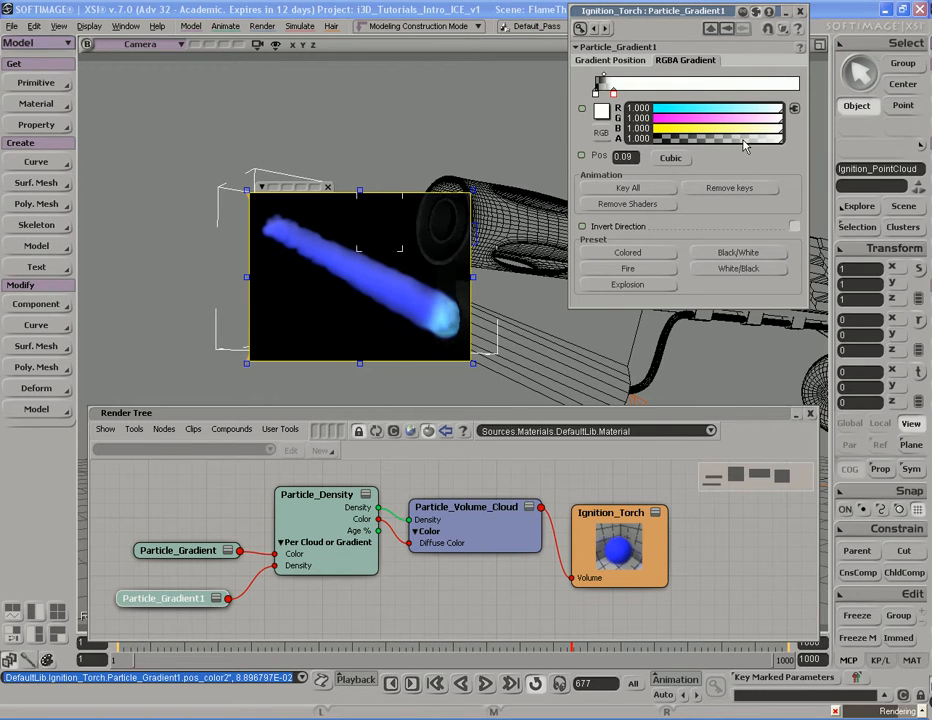
pyautogui.moveTo(744, 146); pyautogui.dragTo(672, 146)
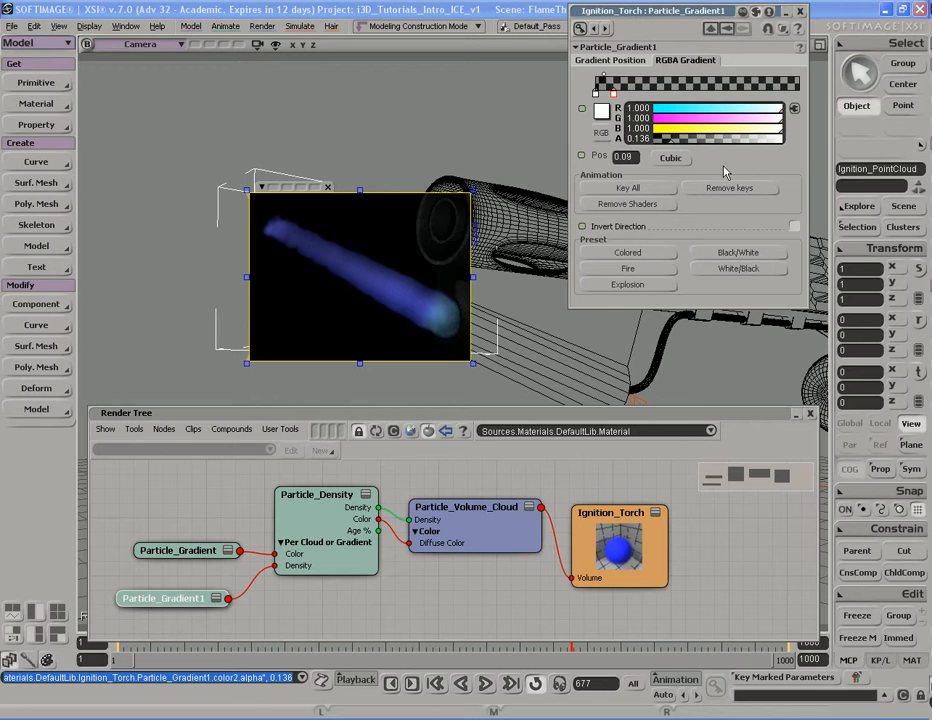
# - Add a third marker to Particle_Gradient1's gradient at position 1 and color it black
pyautogui.click(743, 93)
pyautogui.moveTo(744, 93); pyautogui.dragTo(800, 95)
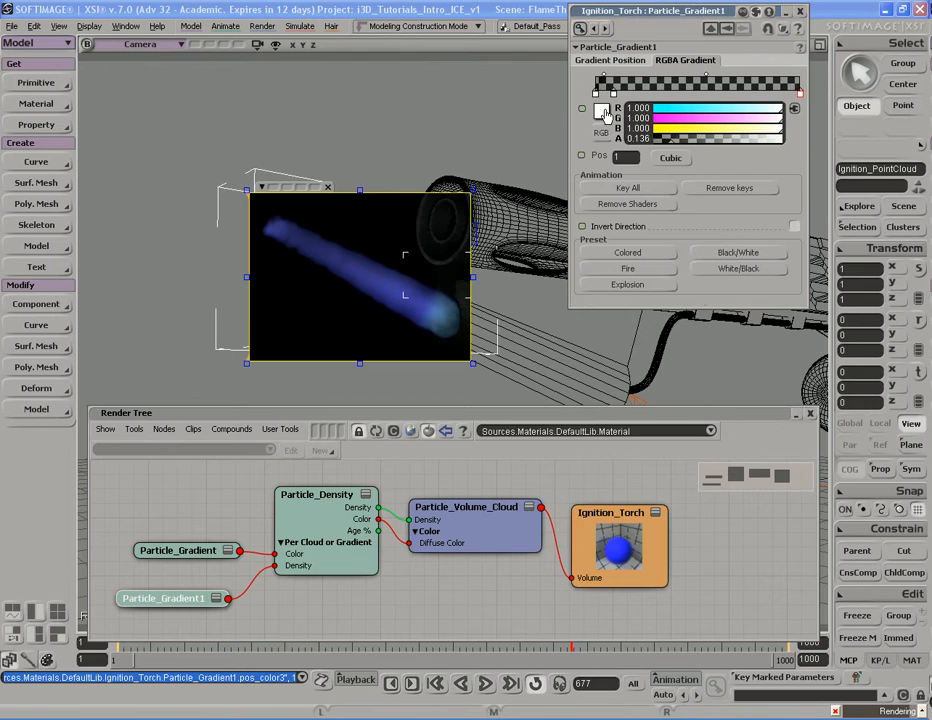
pyautogui.click(601, 112)
pyautogui.moveTo(697, 183); pyautogui.dragTo(694, 240)
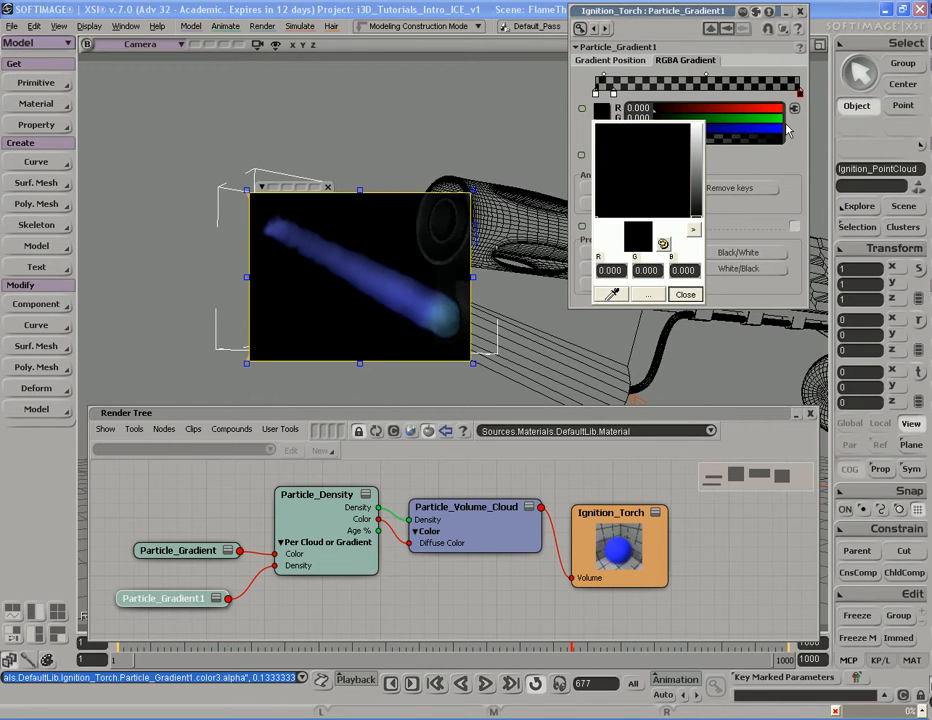
pyautogui.click(684, 293)
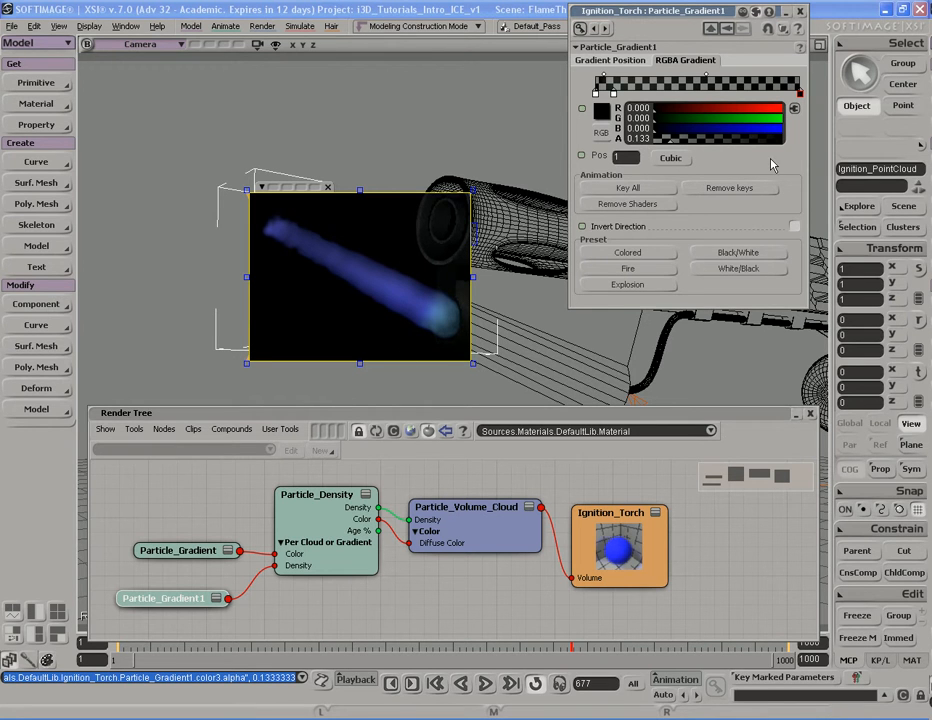
# - Lower the alpha of the black marker at position 1 in Particle_Gradient1's gradient to 0
pyautogui.moveTo(670, 141); pyautogui.dragTo(646, 147)
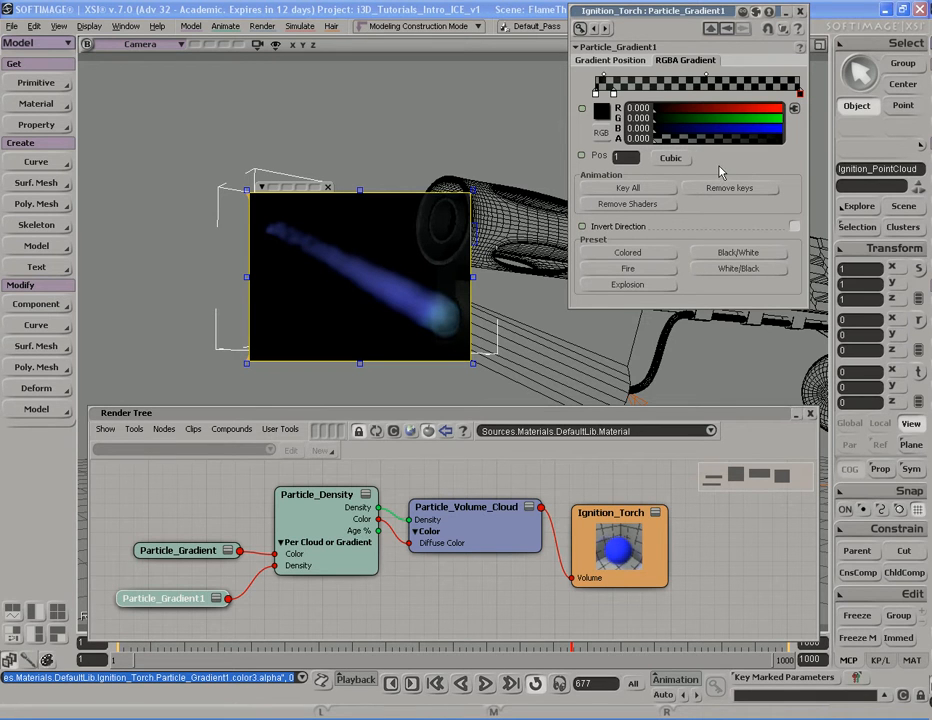
pyautogui.click(613, 93)
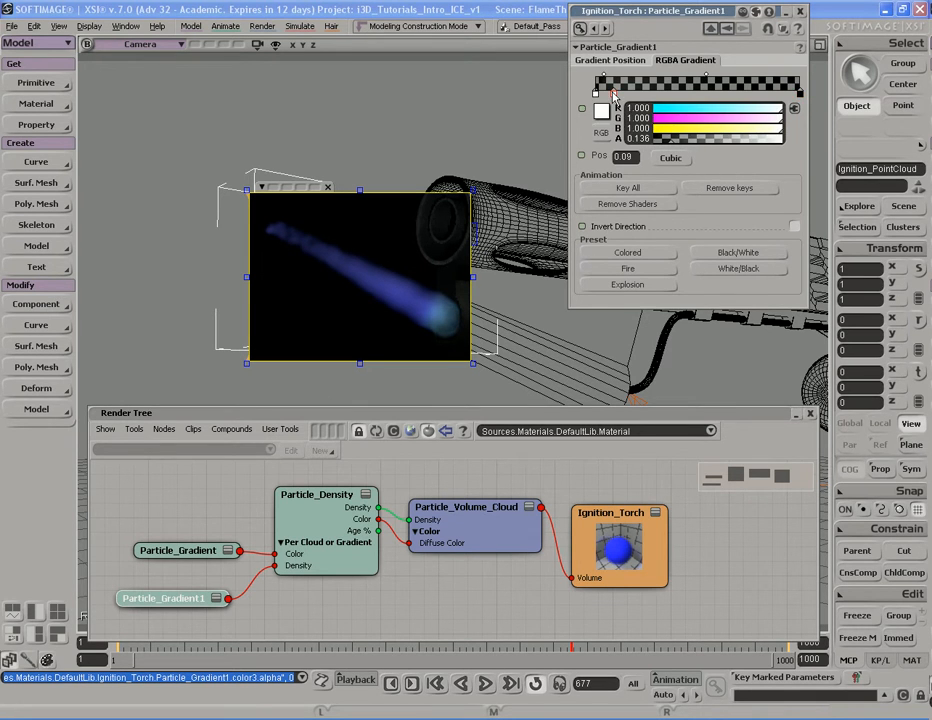
pyautogui.moveTo(603, 99); pyautogui.dragTo(597, 96)
# - Set Particle_Gradient1's Per Cloud Density gradient to start at 0 and end at 1.633, with an Intensity/Influence of 1
pyautogui.click(612, 61)
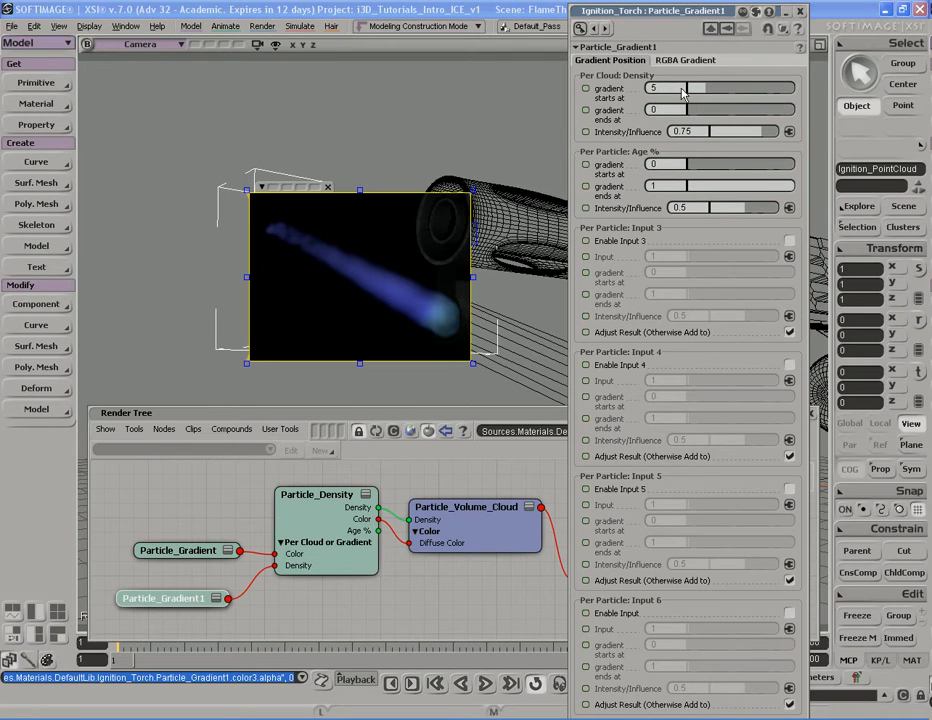
pyautogui.moveTo(702, 91); pyautogui.dragTo(687, 92)
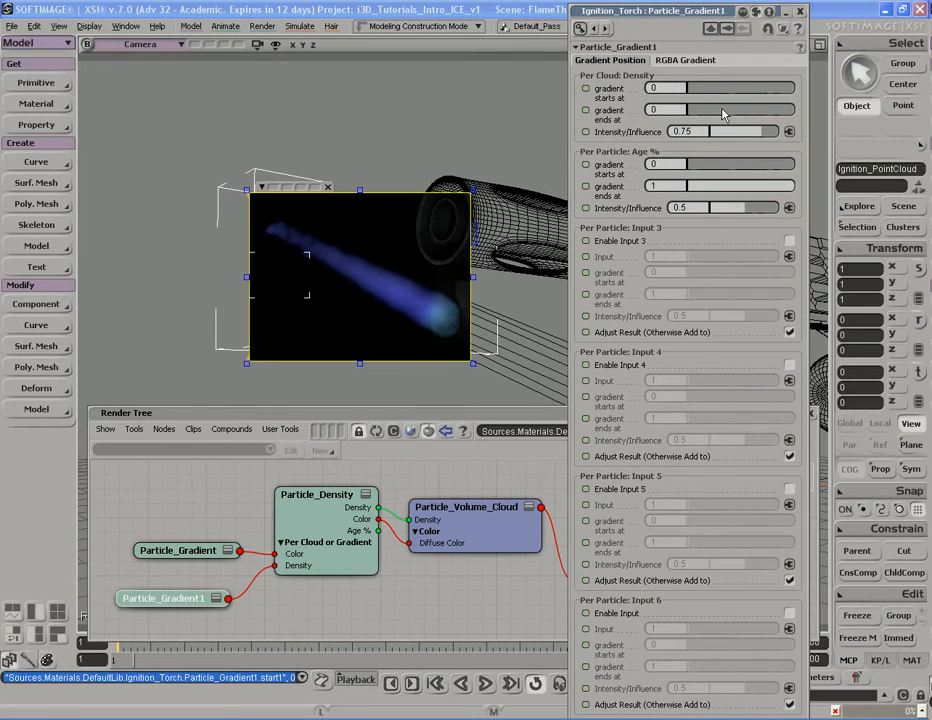
pyautogui.click(766, 132)
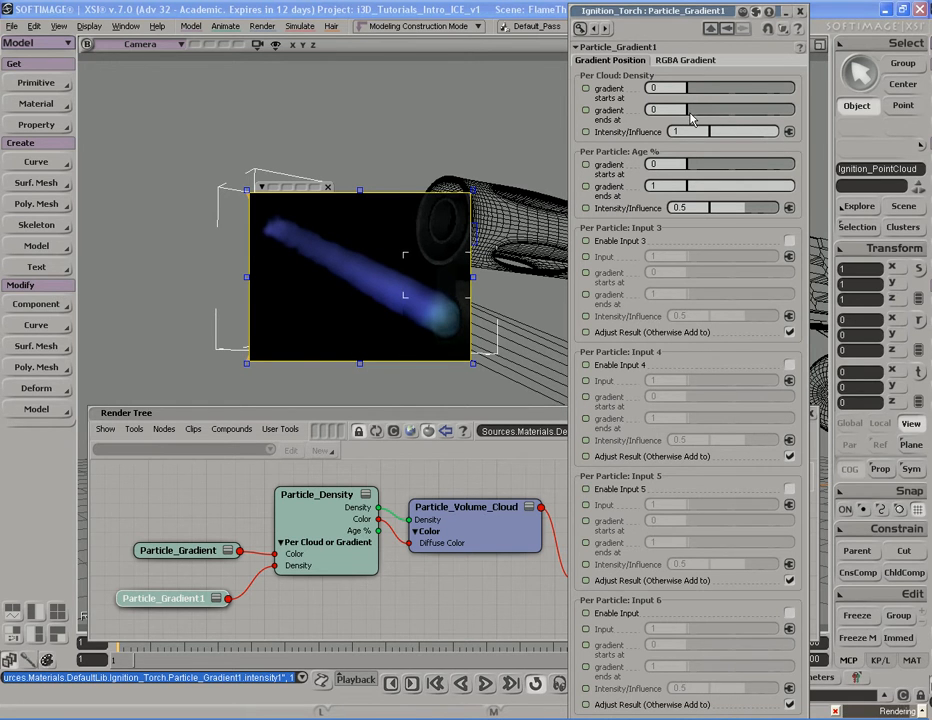
pyautogui.moveTo(690, 118); pyautogui.dragTo(697, 123)
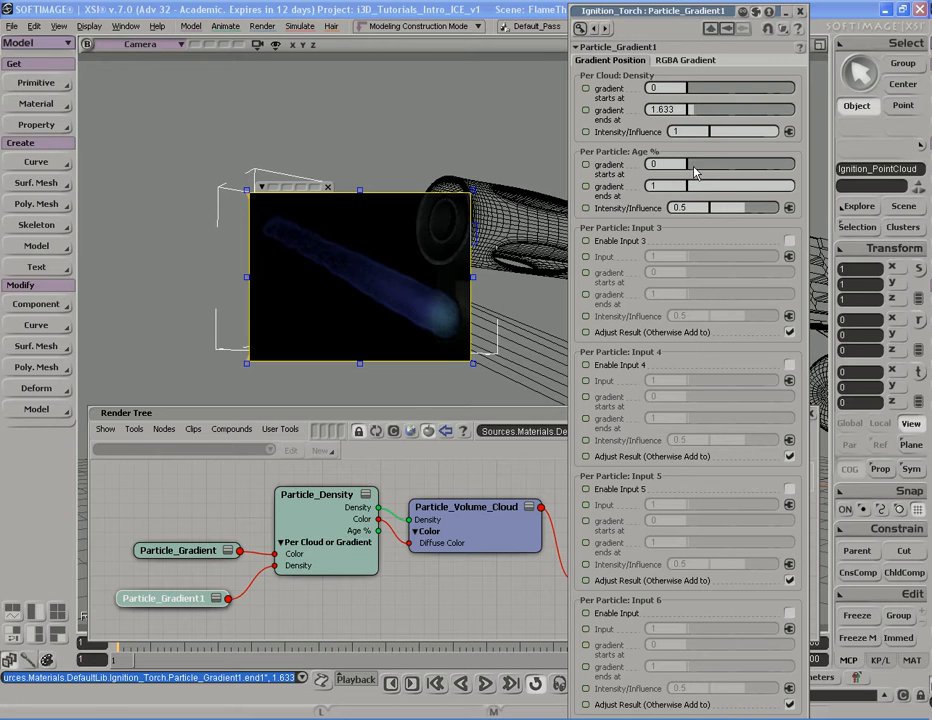
# - Set Particle_Gradient1's Per Particle Age % gradient to start at 0.077 with an Intensity/Influence of 1, and close its properties
pyautogui.moveTo(690, 171); pyautogui.dragTo(841, 171)
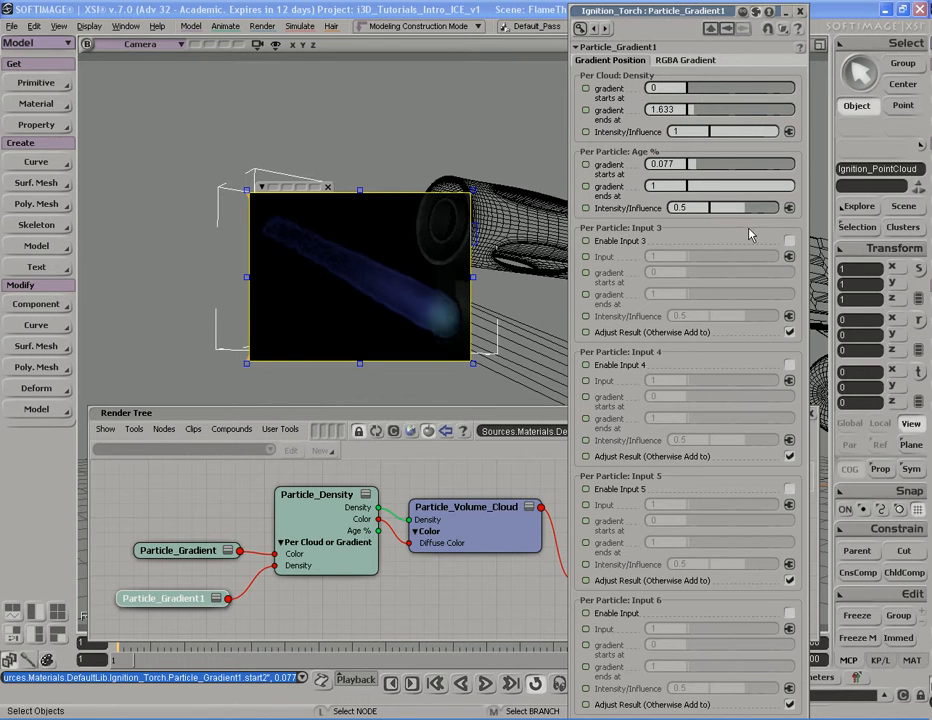
pyautogui.moveTo(746, 209); pyautogui.dragTo(794, 210)
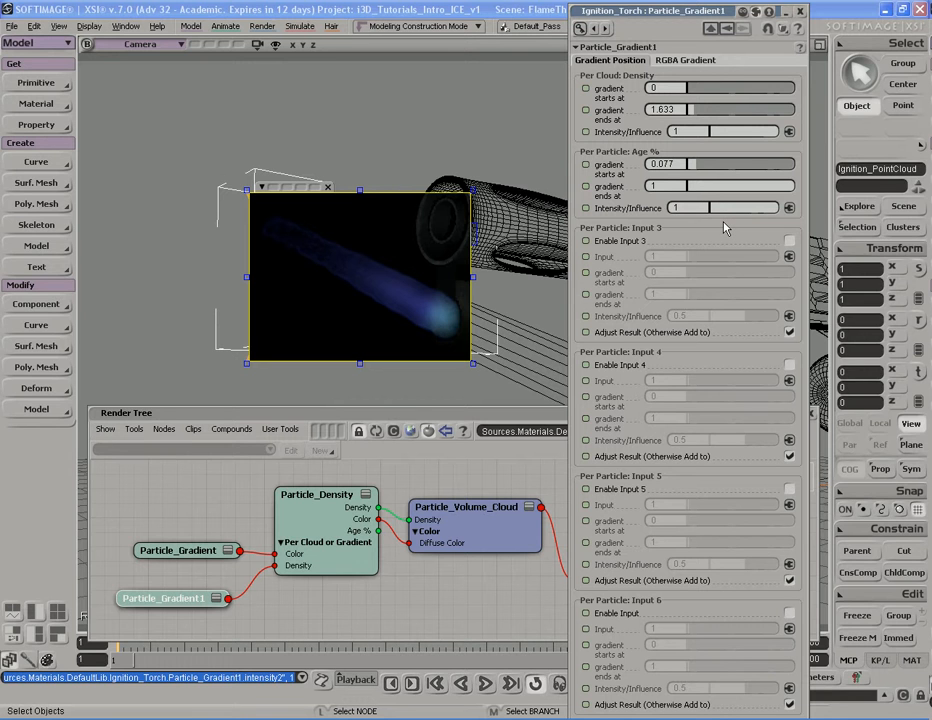
pyautogui.click(683, 61)
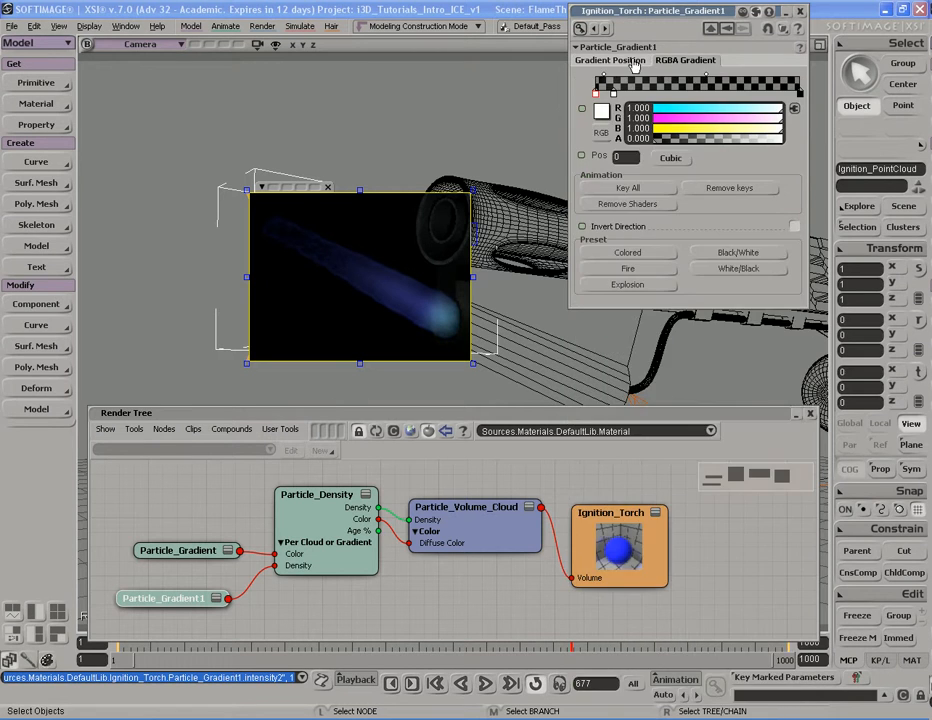
pyautogui.click(633, 64)
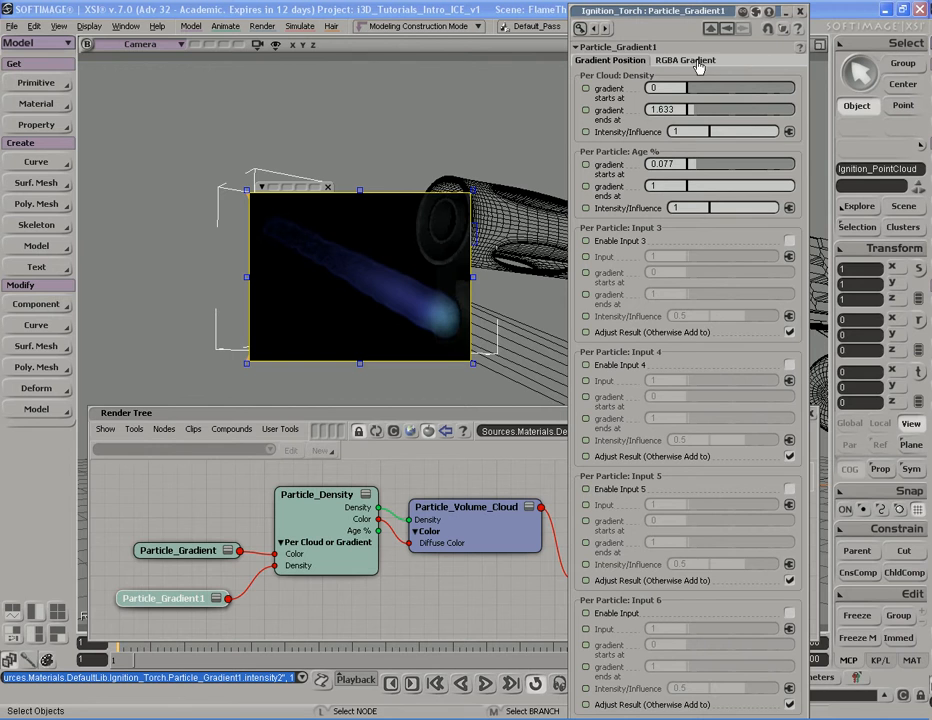
pyautogui.click(800, 12)
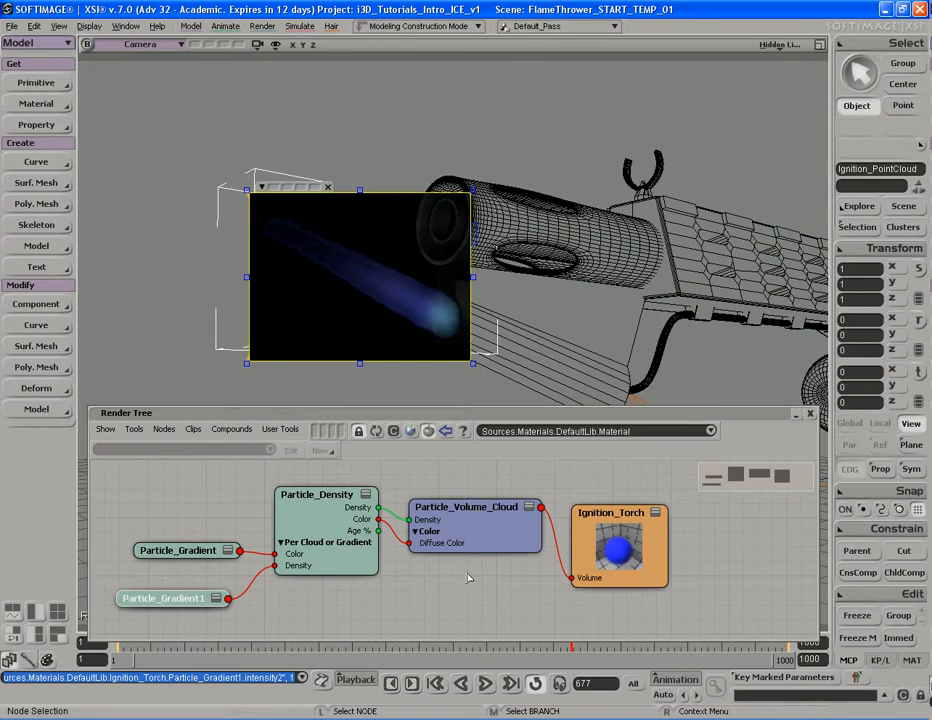
# - Raise the HSV value of the start marker in Particle_Gradient's color gradient to 10 and close its properties
pyautogui.moveTo(196, 556); pyautogui.dragTo(181, 549)
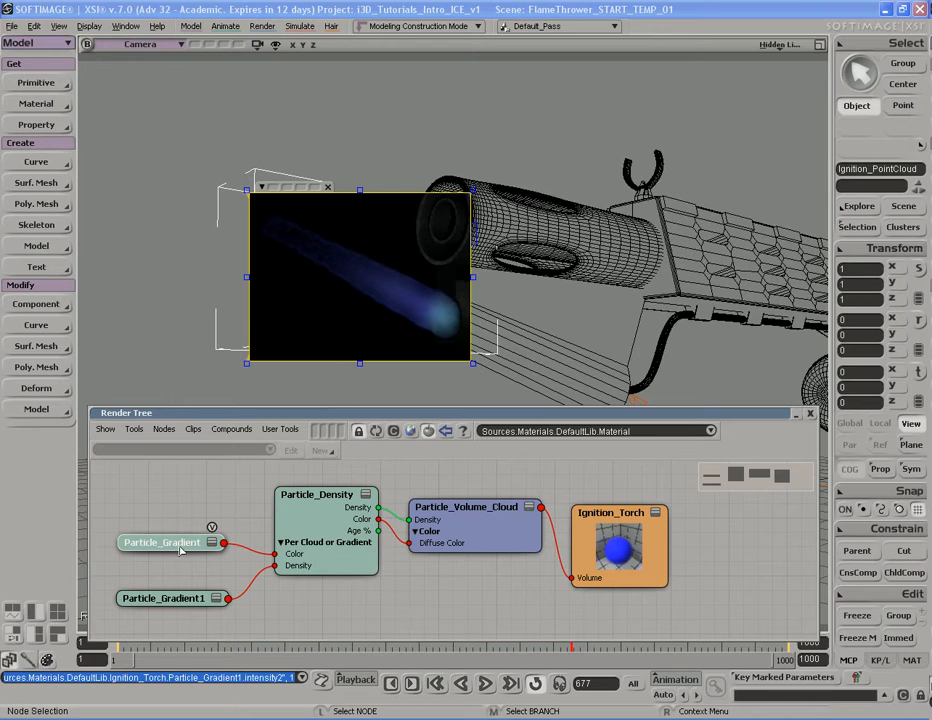
pyautogui.doubleClick(181, 549)
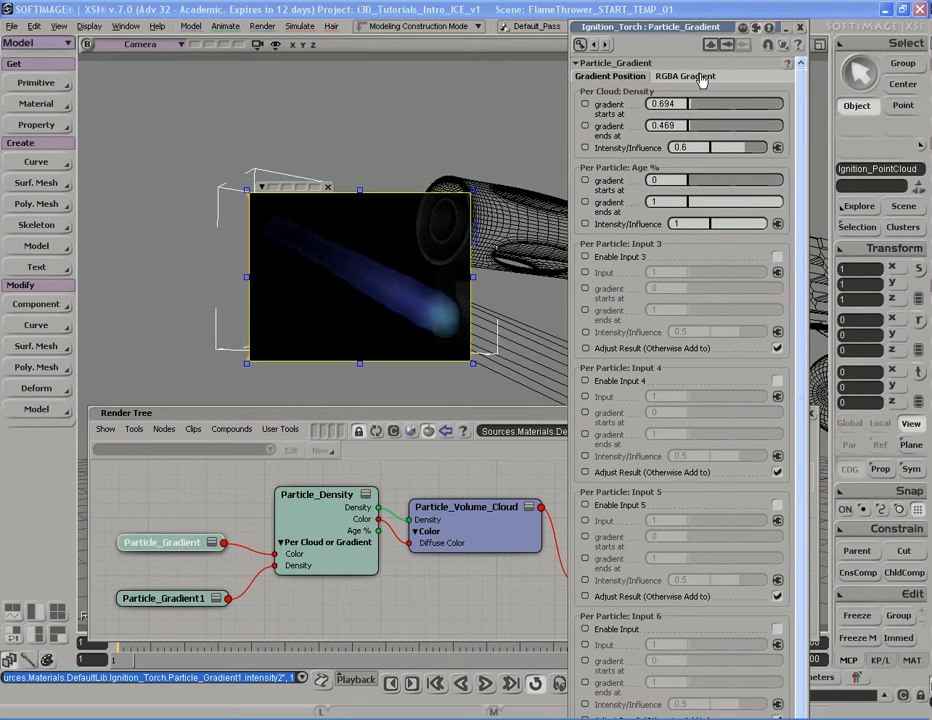
pyautogui.click(701, 77)
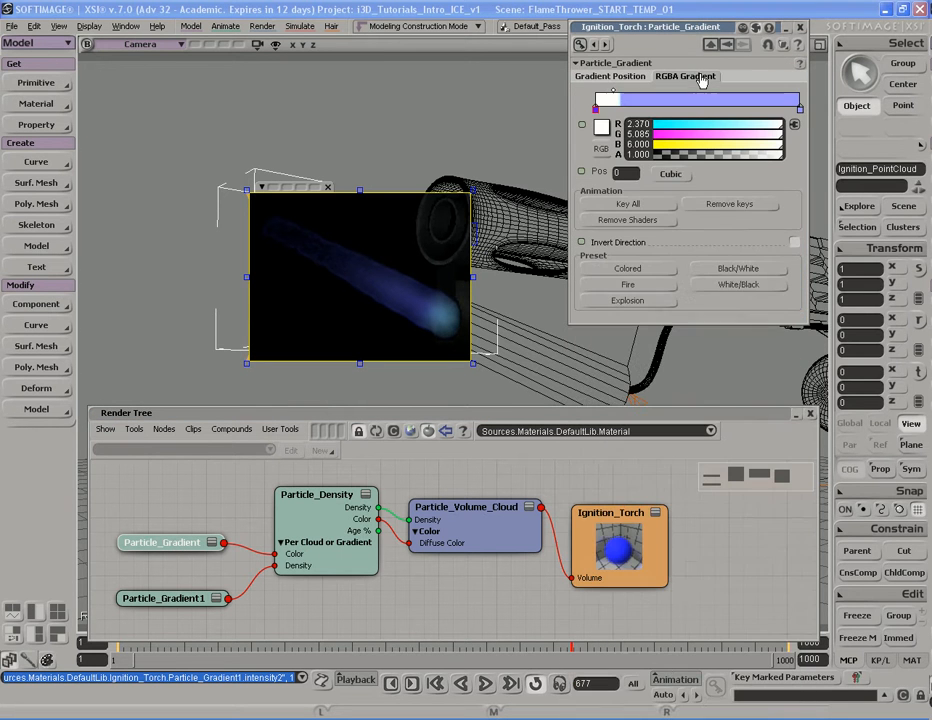
pyautogui.click(601, 149)
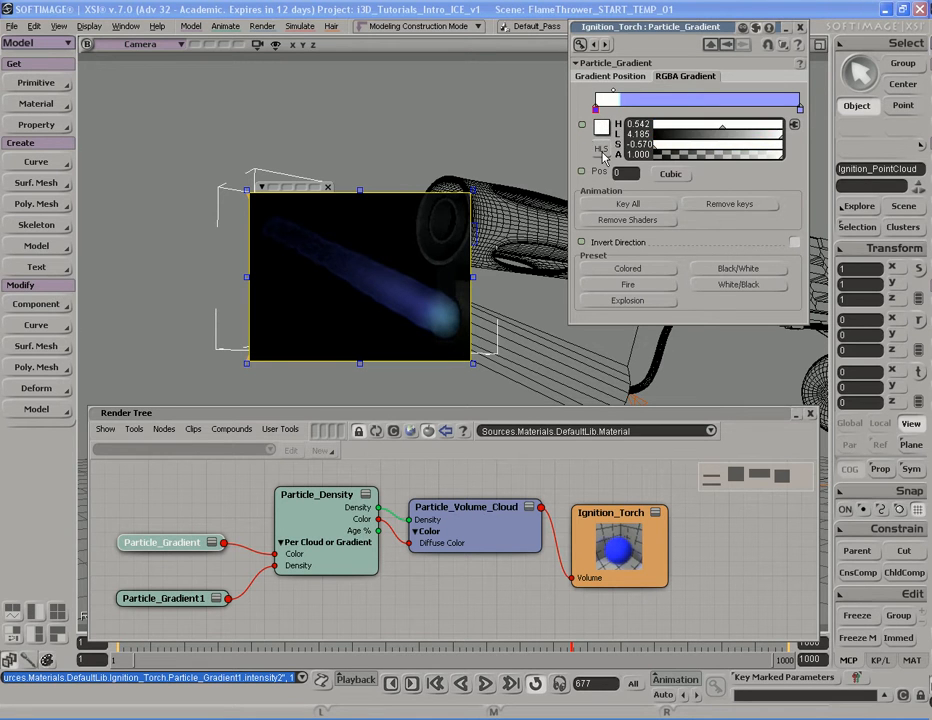
pyautogui.click(601, 149)
pyautogui.click(637, 144)
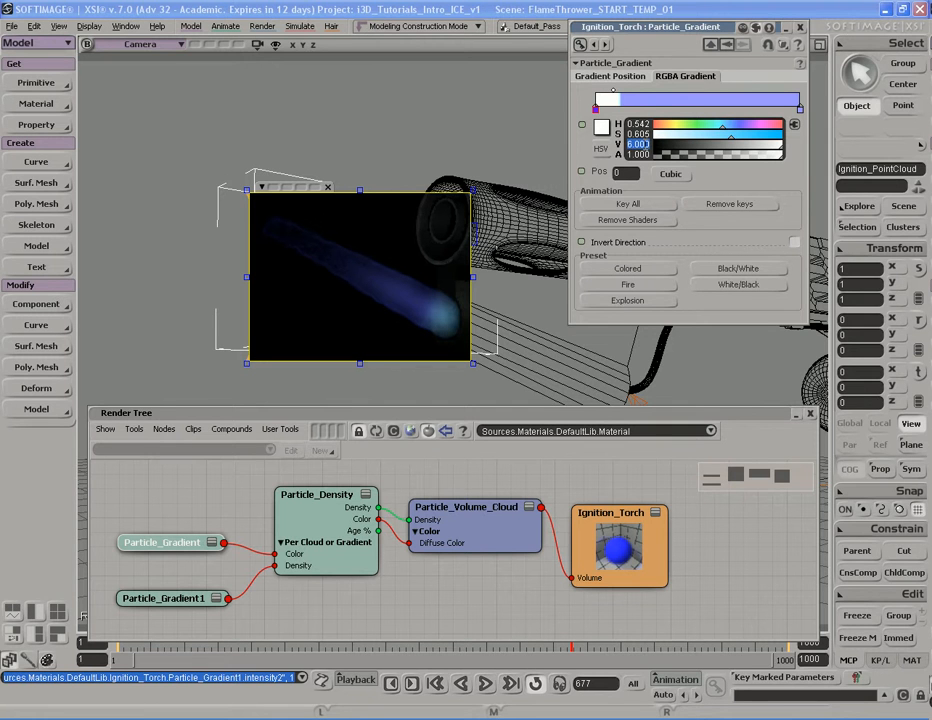
pyautogui.write('10')
pyautogui.press('Return')
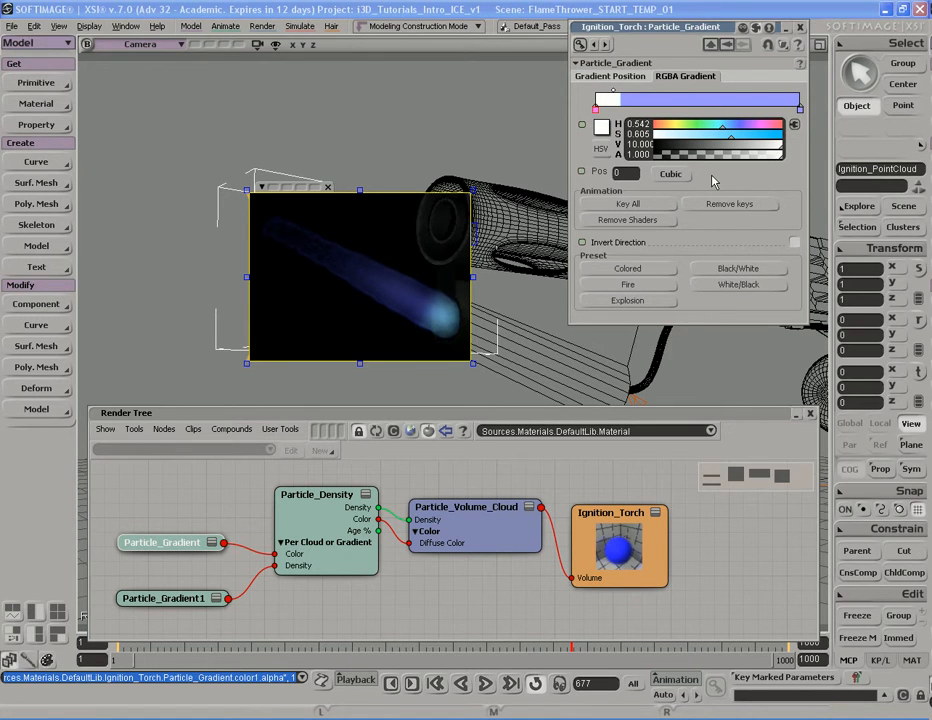
pyautogui.click(801, 27)
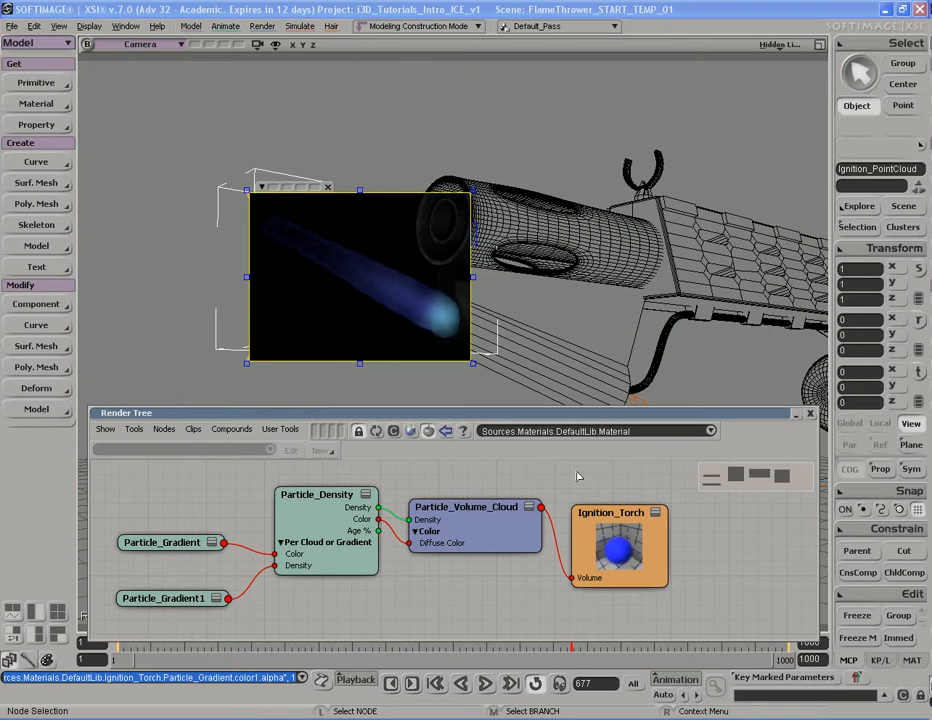
# - Close the Render Tree, clear the render region from the Camera view and return the timeline to the first frame
pyautogui.click(810, 413)
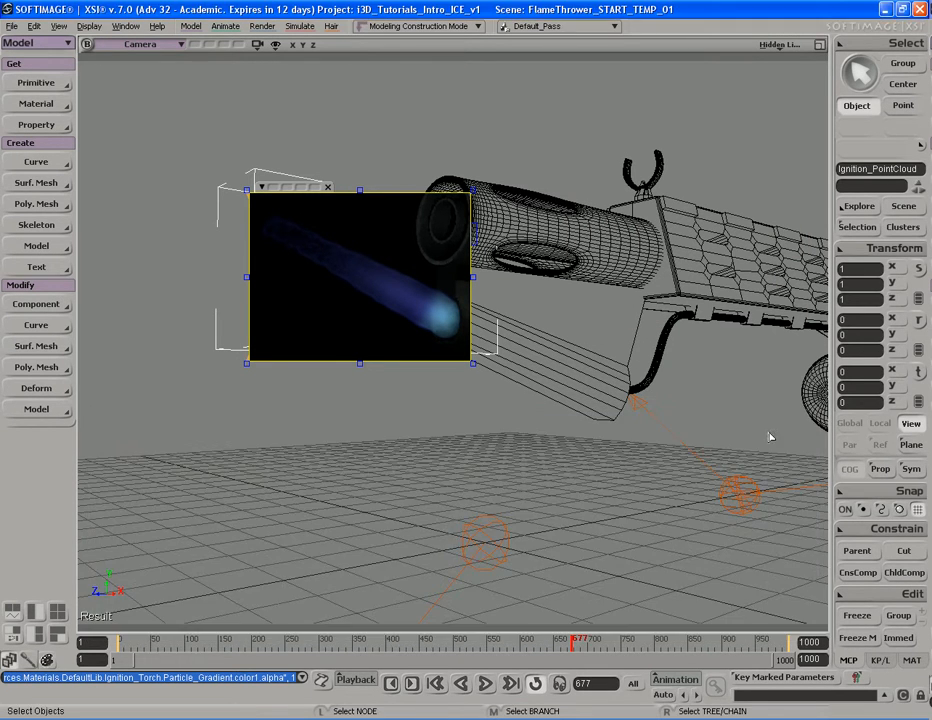
pyautogui.press('q')
pyautogui.middleClick(489, 424)
pyautogui.press('s')
pyautogui.moveTo(485, 419); pyautogui.dragTo(464, 442, button='right')
pyautogui.hotkey('shift', ',')
pyautogui.press('s')
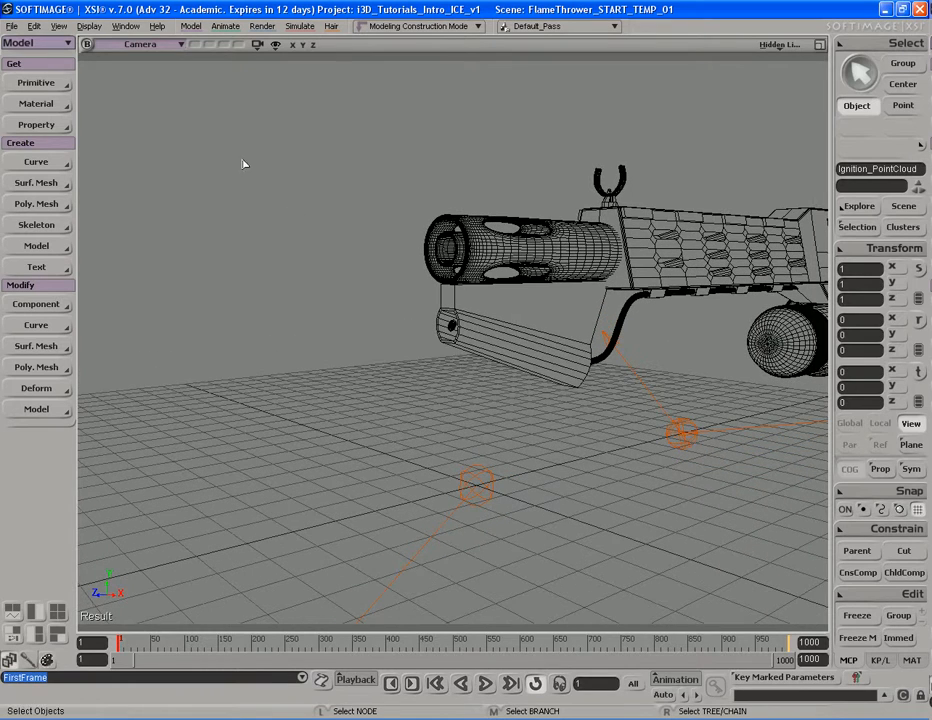
# - Add a point light primitive to the scene
pyautogui.click(42, 84)
pyautogui.moveTo(148, 235)
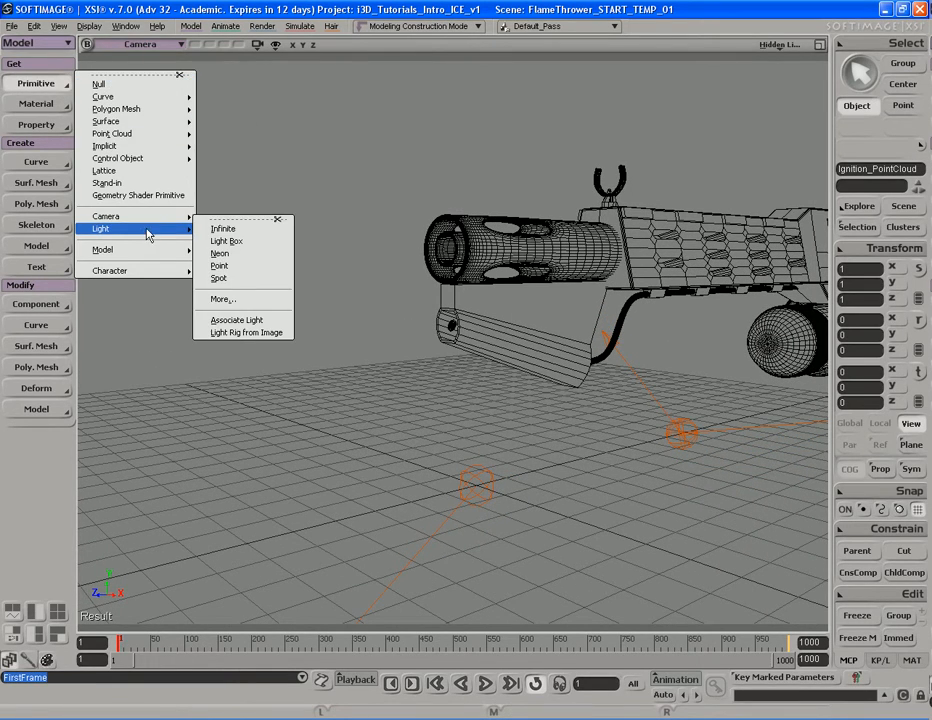
pyautogui.click(252, 268)
pyautogui.press('s')
pyautogui.moveTo(516, 373); pyautogui.dragTo(526, 370, button='right')
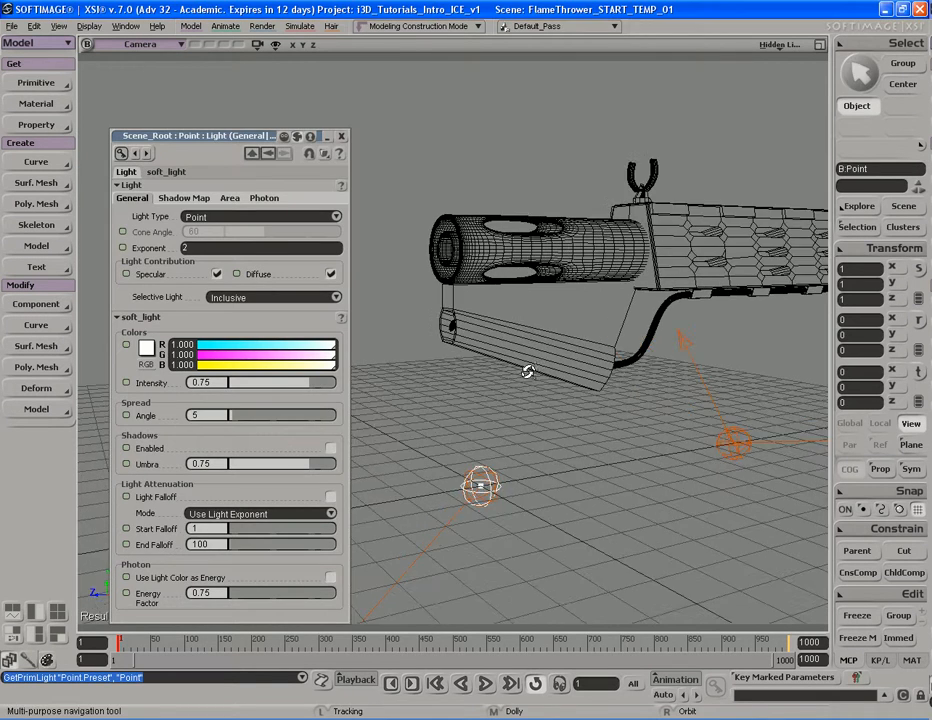
# - Move the point light just in front of the ignition nozzle below the barrel, at about Y 4.0566 and Z 1.8753
pyautogui.press('v')
pyautogui.moveTo(600, 387); pyautogui.dragTo(524, 252, button='middle')
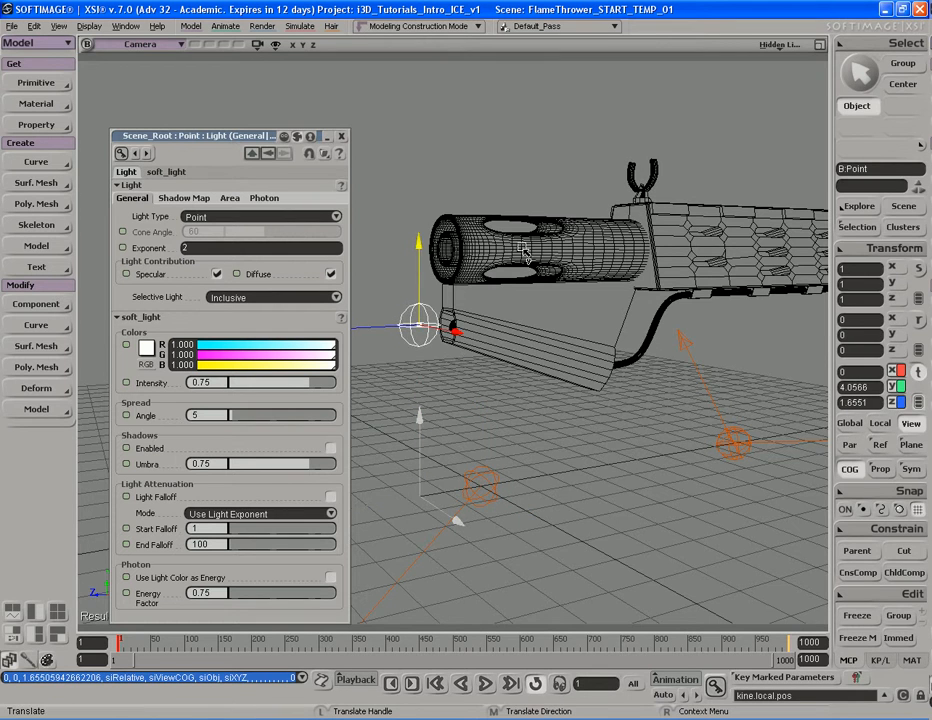
pyautogui.press('s')
pyautogui.moveTo(524, 252); pyautogui.dragTo(556, 256, button='right')
pyautogui.moveTo(575, 258); pyautogui.dragTo(565, 260, button='middle')
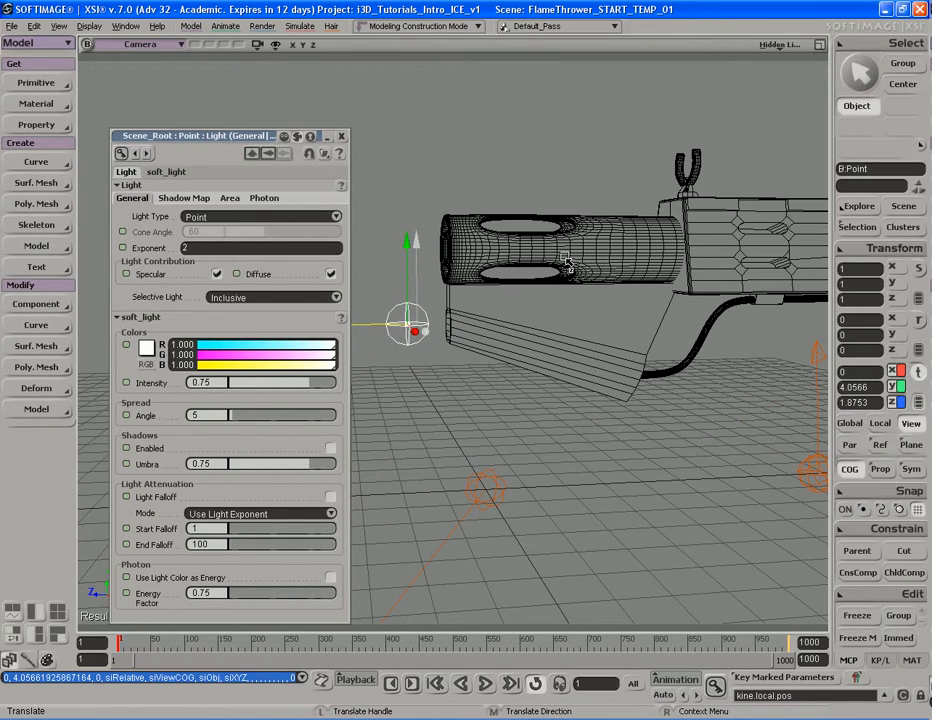
pyautogui.press('space')
pyautogui.press('s')
pyautogui.moveTo(565, 262); pyautogui.dragTo(493, 260, button='right')
pyautogui.press('space')
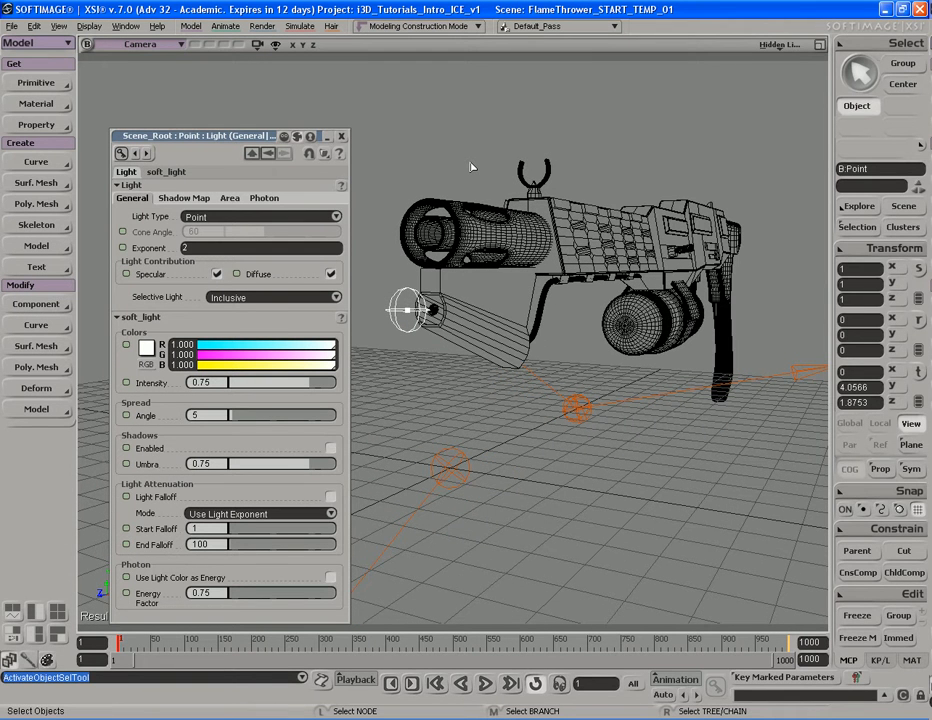